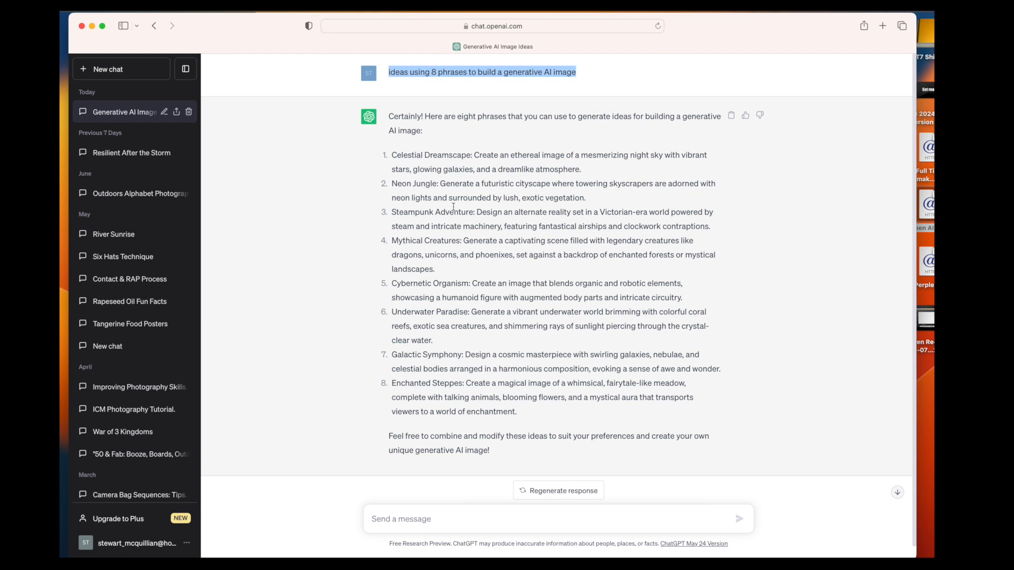
Copy the earlier ChatGPT prompt and resend it as "generate ideas using 8 phrases to build a generative AI image".
{"action": "left_click", "coordinate": [580, 77]}
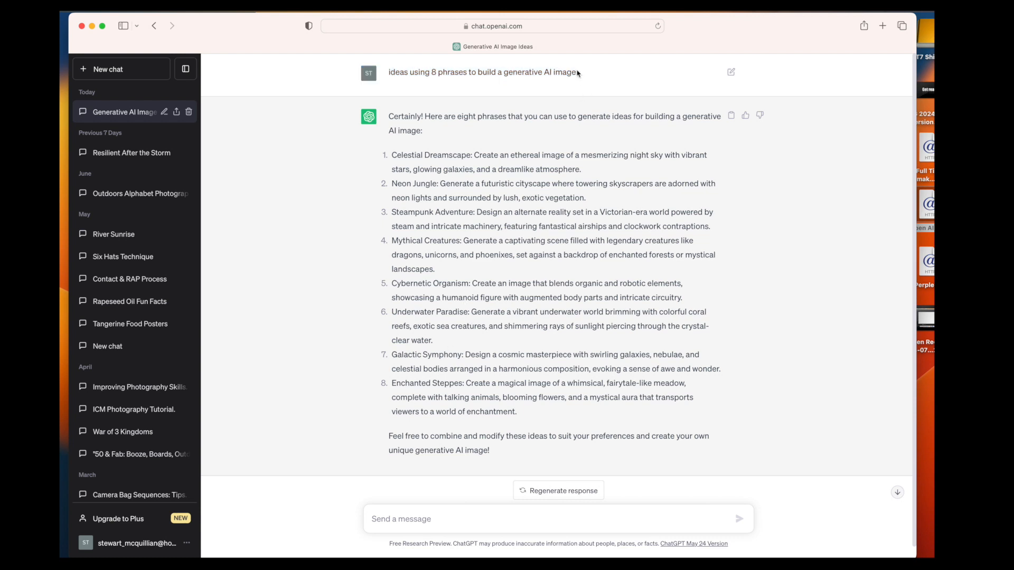
{"action": "left_click_drag", "start_coordinate": [576, 69], "coordinate": [389, 74]}
{"action": "left_click", "coordinate": [389, 74]}
{"action": "triple_click", "coordinate": [389, 74]}
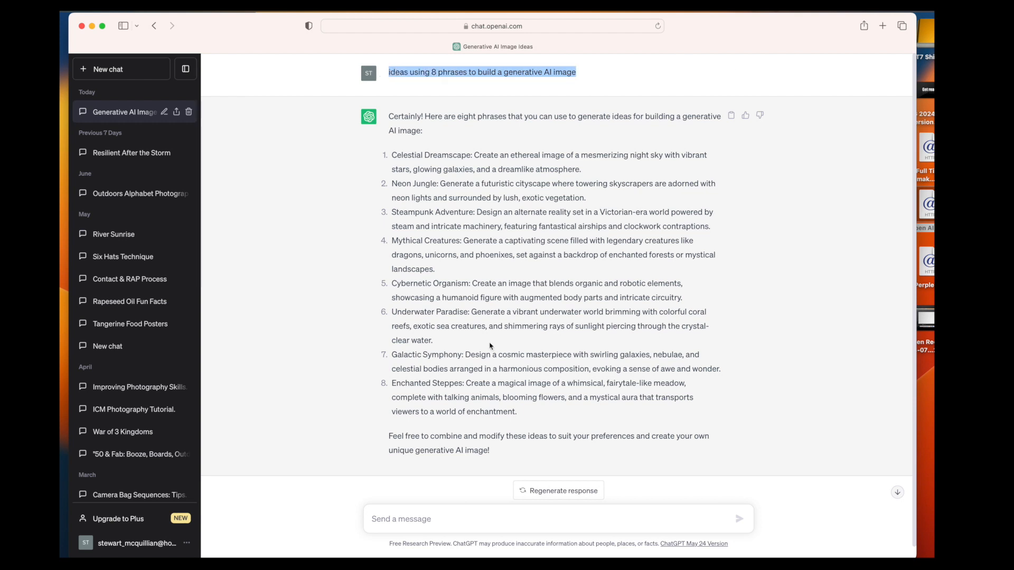
{"action": "left_click", "coordinate": [409, 519]}
{"action": "key", "text": "super+v"}
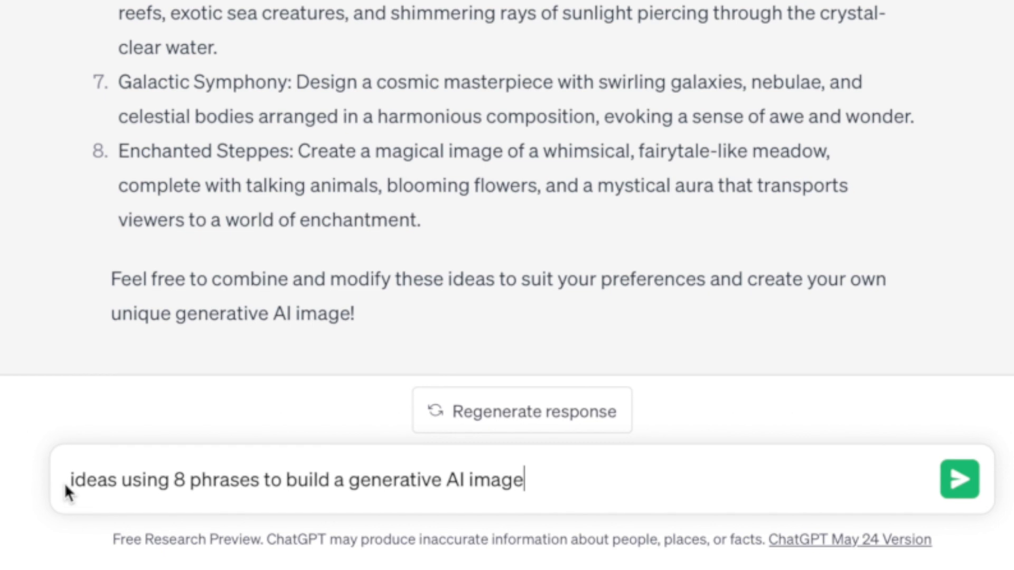
{"action": "left_click", "coordinate": [67, 480]}
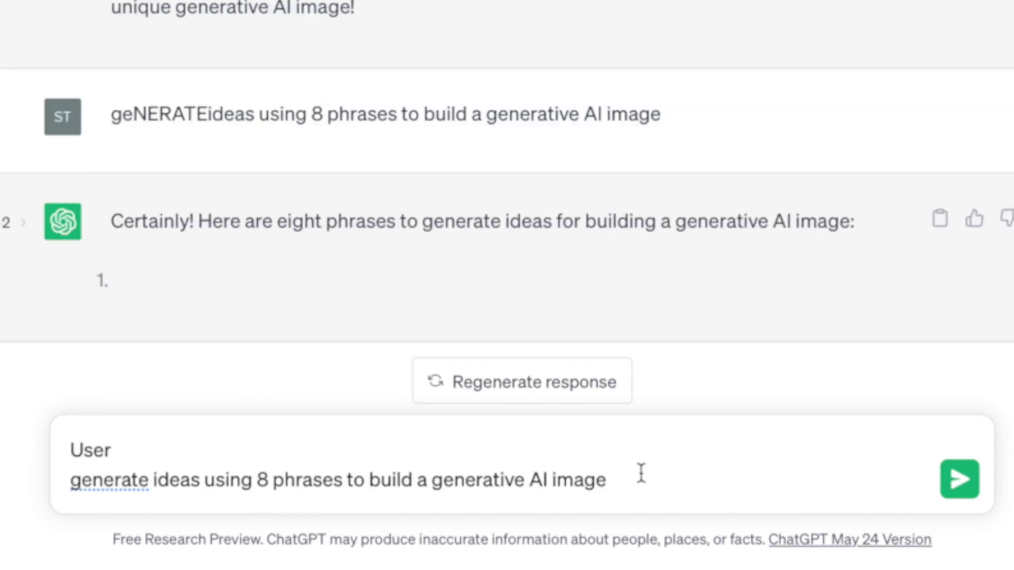
{"action": "left_click", "coordinate": [958, 480]}
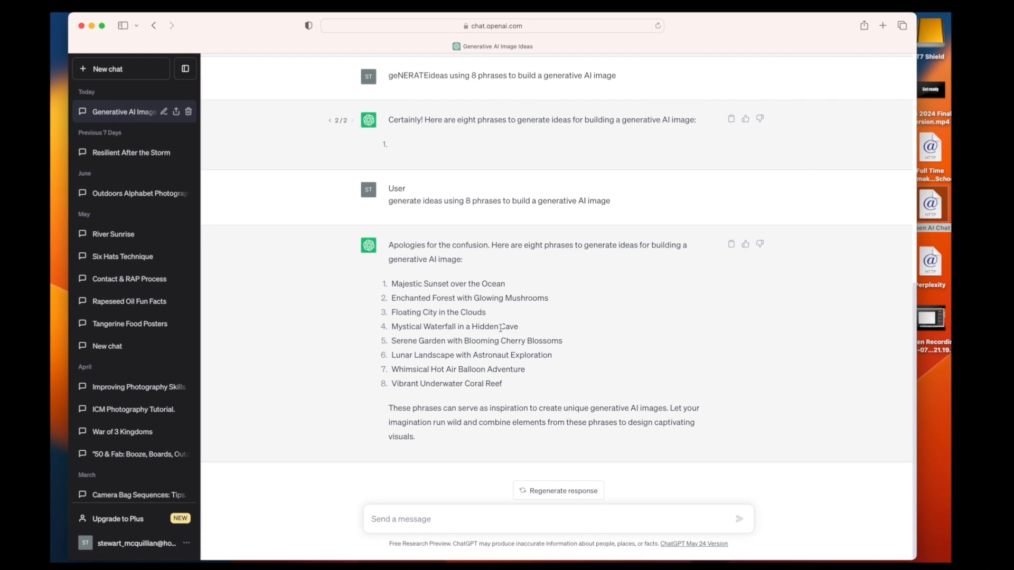
Copy the full Steampunk Adventure phrase from ChatGPT's first list of eight ideas and switch to Photoshop.
{"action": "scroll", "coordinate": [534, 310], "scroll_direction": "up", "scroll_amount": 8}
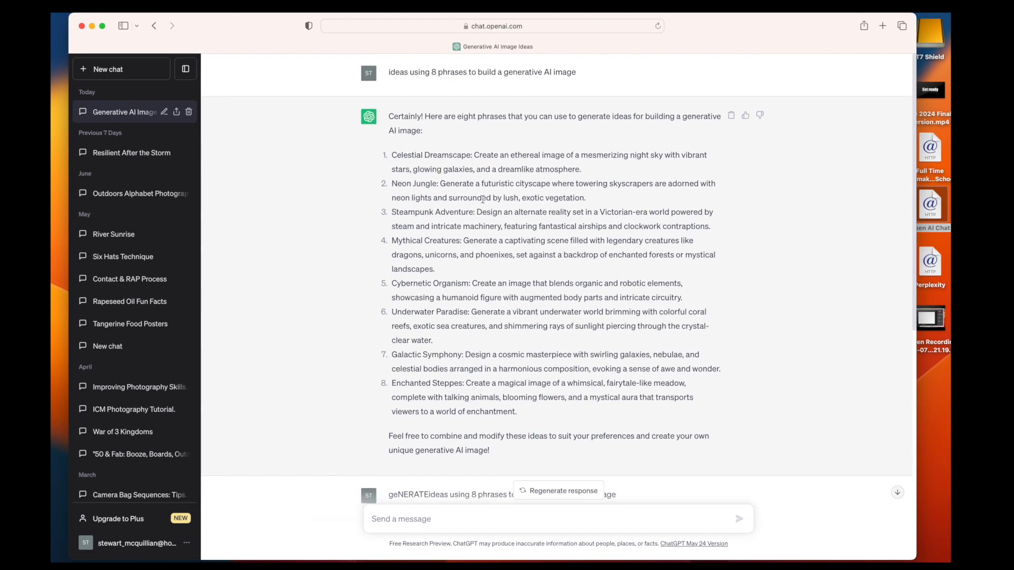
{"action": "scroll", "coordinate": [469, 239], "scroll_direction": "down", "scroll_amount": 1}
{"action": "scroll", "coordinate": [470, 241], "scroll_direction": "up", "scroll_amount": 1}
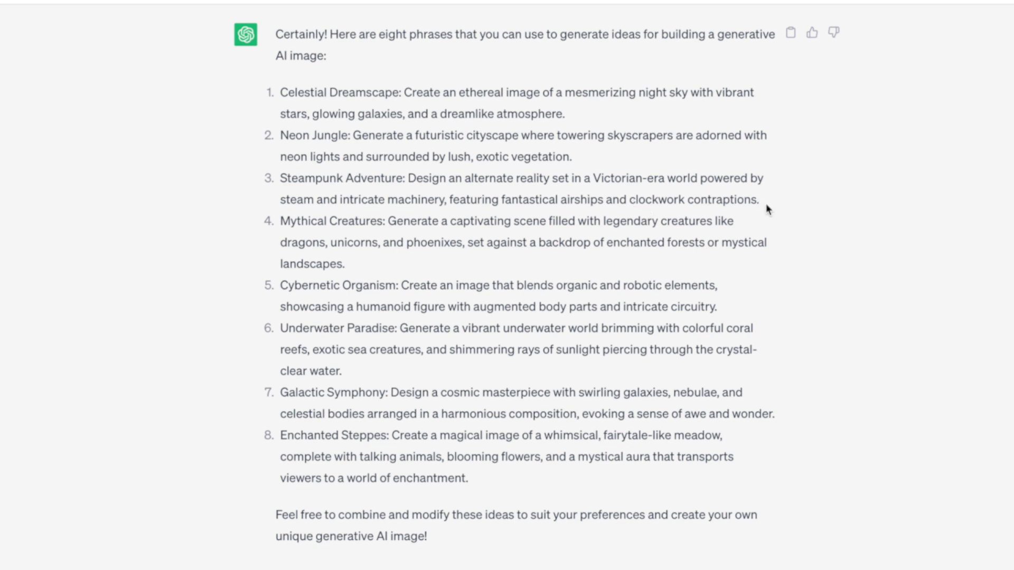
{"action": "left_click_drag", "start_coordinate": [759, 201], "coordinate": [274, 182]}
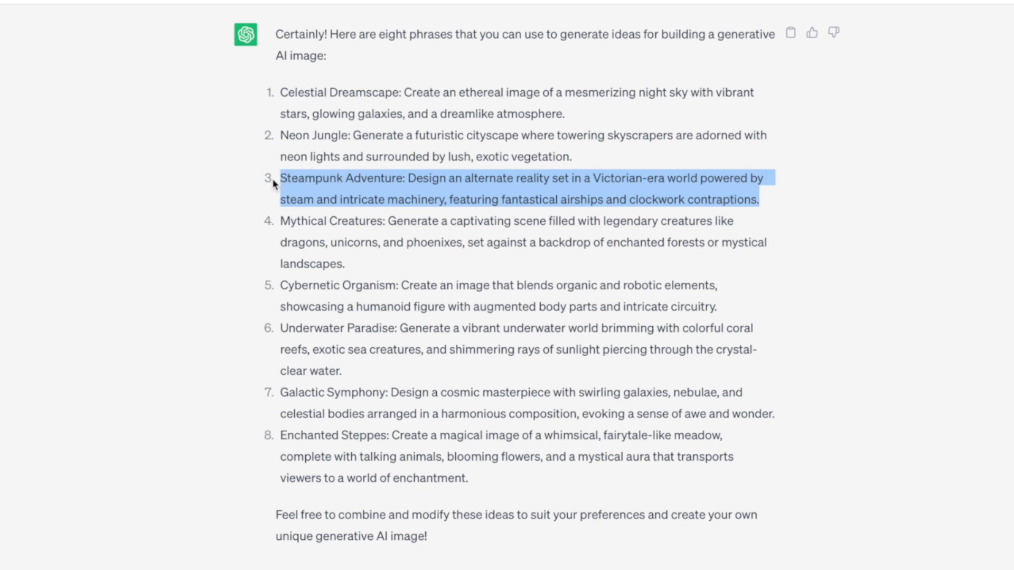
{"action": "key", "text": "super+Tab"}
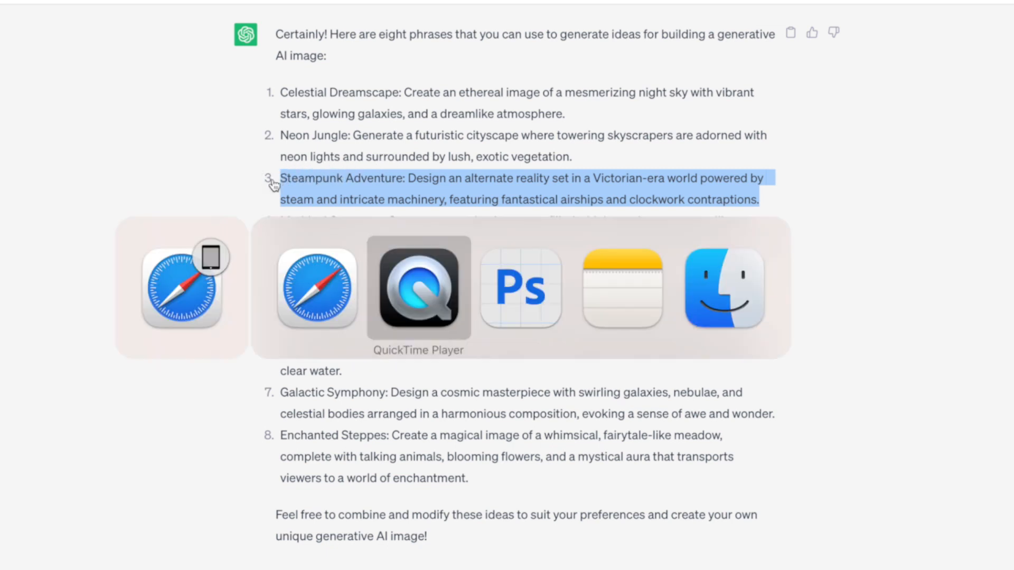
{"action": "key", "text": "super+Tab"}
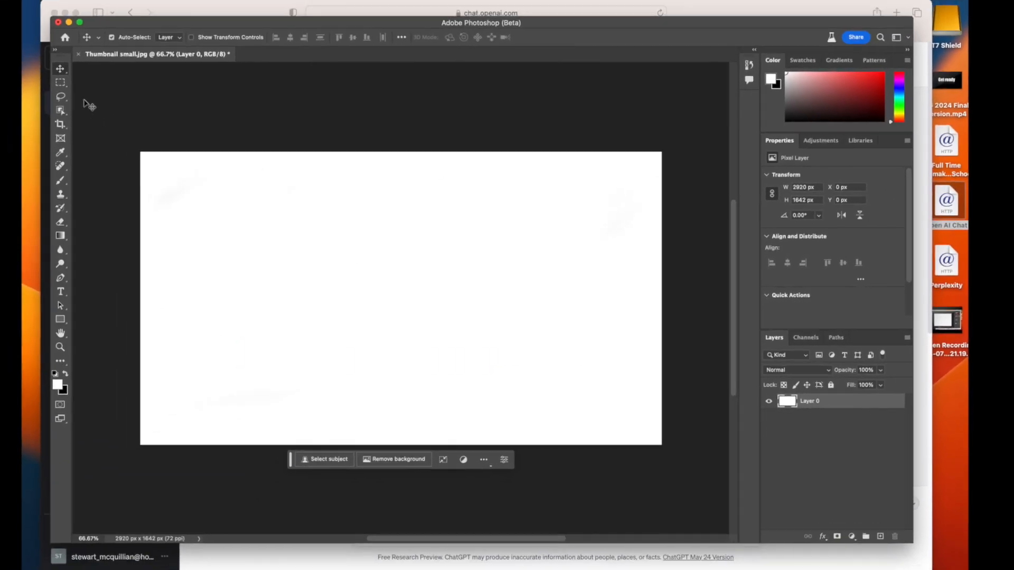
Outline the canvas with the Rectangular Marquee tool, then move the contextual task bar above the canvas and pin its position.
{"action": "left_click", "coordinate": [60, 82]}
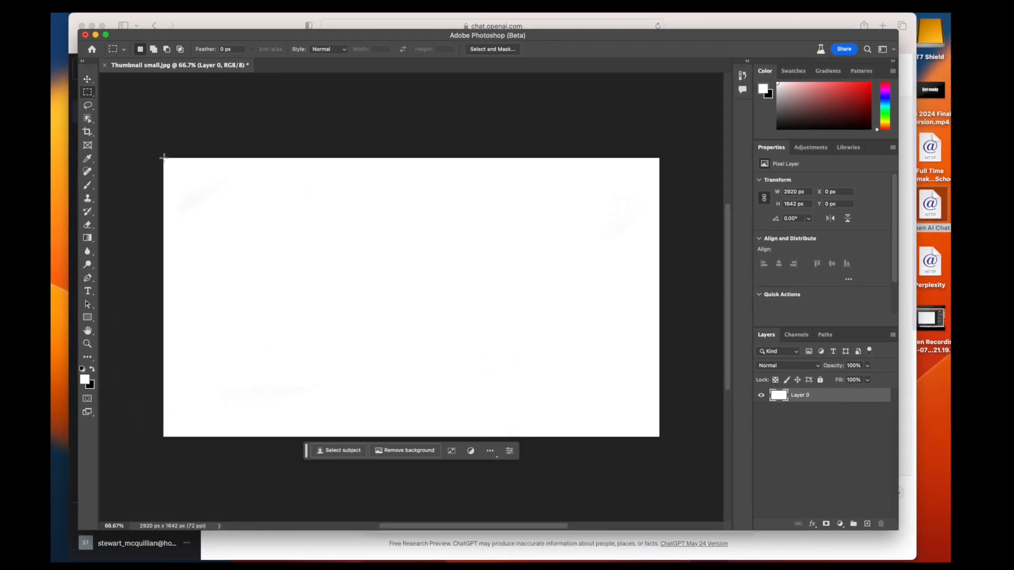
{"action": "left_click_drag", "start_coordinate": [164, 157], "coordinate": [658, 440]}
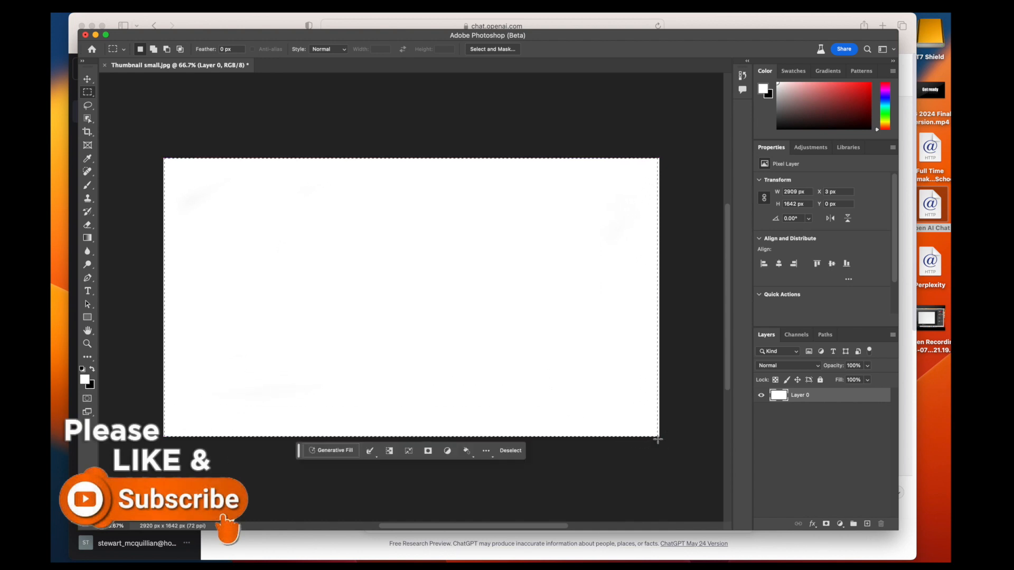
{"action": "left_click_drag", "start_coordinate": [299, 453], "coordinate": [487, 98]}
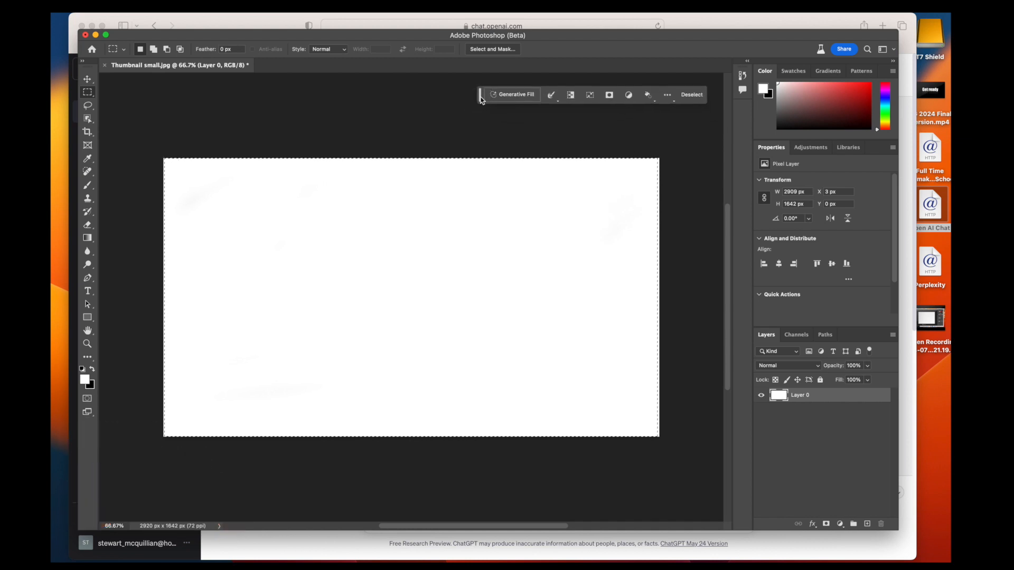
{"action": "left_click", "coordinate": [669, 105]}
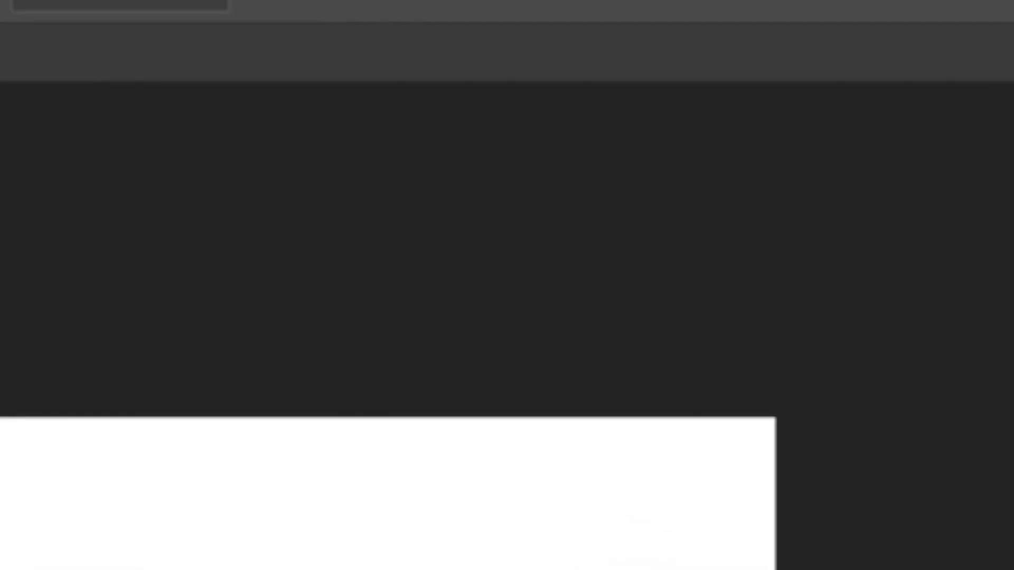
{"action": "left_click_drag", "start_coordinate": [0, 569], "coordinate": [95, 181]}
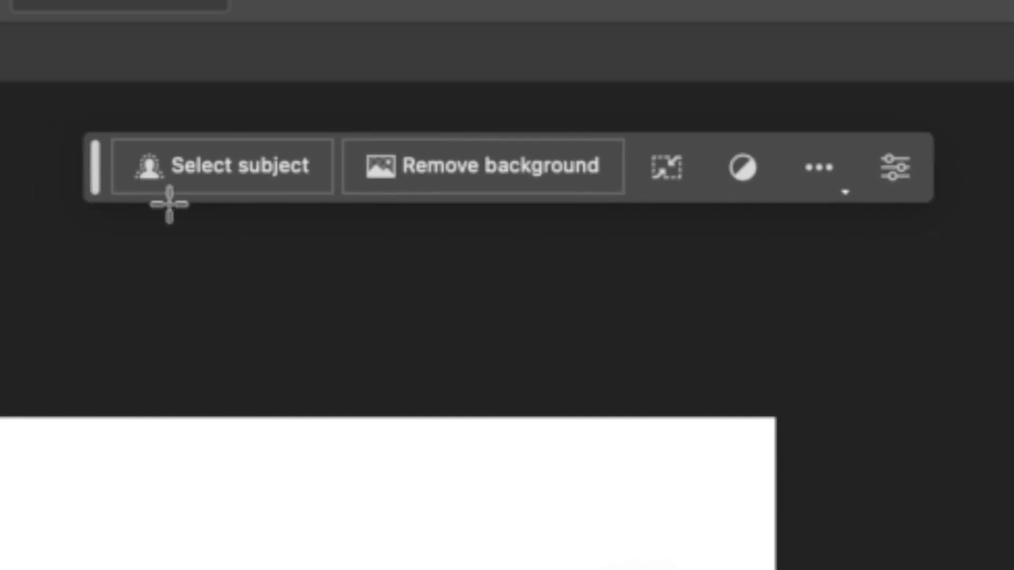
{"action": "left_click", "coordinate": [844, 192]}
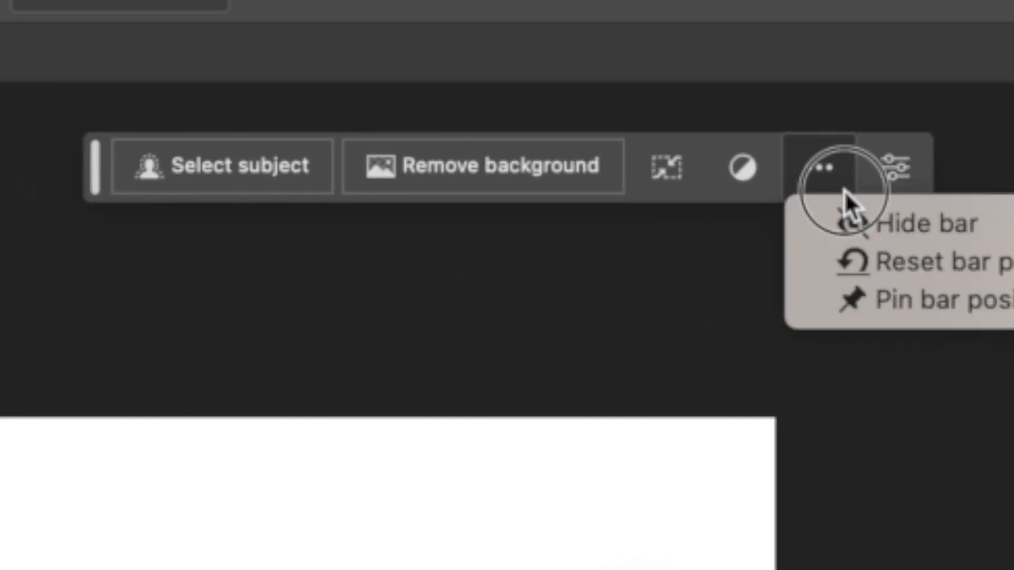
{"action": "left_click", "coordinate": [883, 300]}
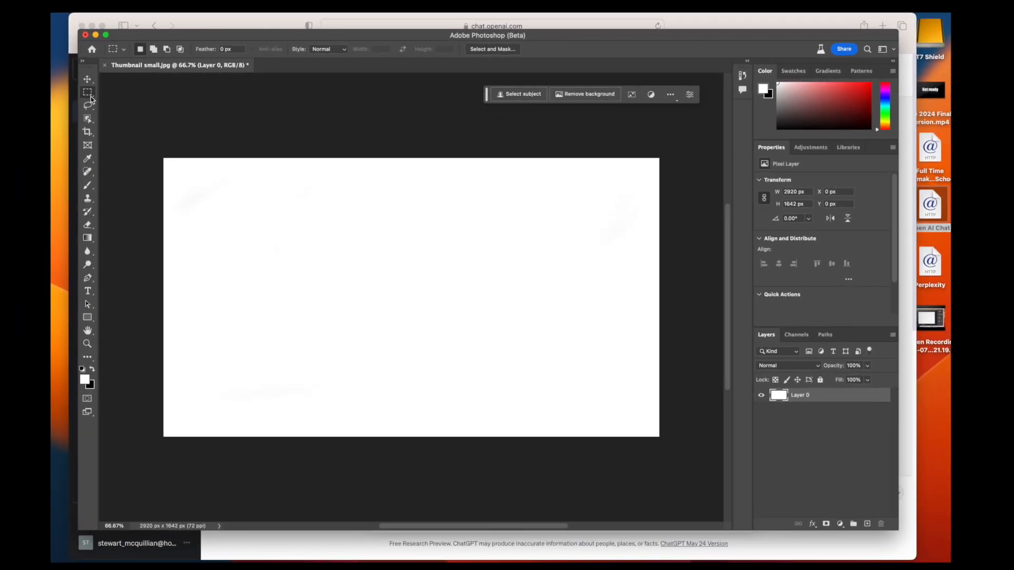
Select the entire white canvas and run Generative Fill with the copied Steampunk Adventure phrase as the prompt.
{"action": "left_click_drag", "start_coordinate": [163, 159], "coordinate": [660, 441]}
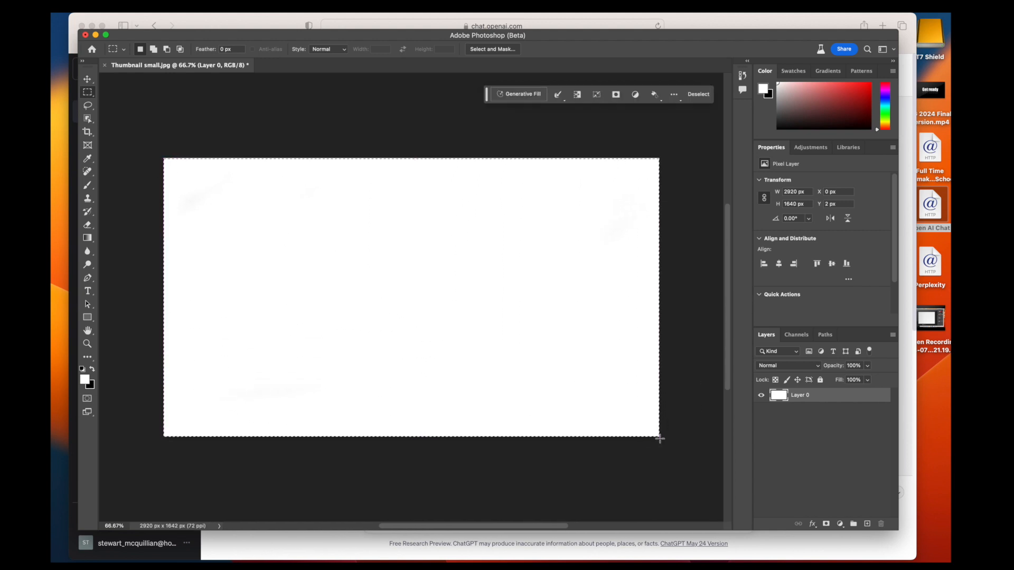
{"action": "left_click", "coordinate": [523, 95]}
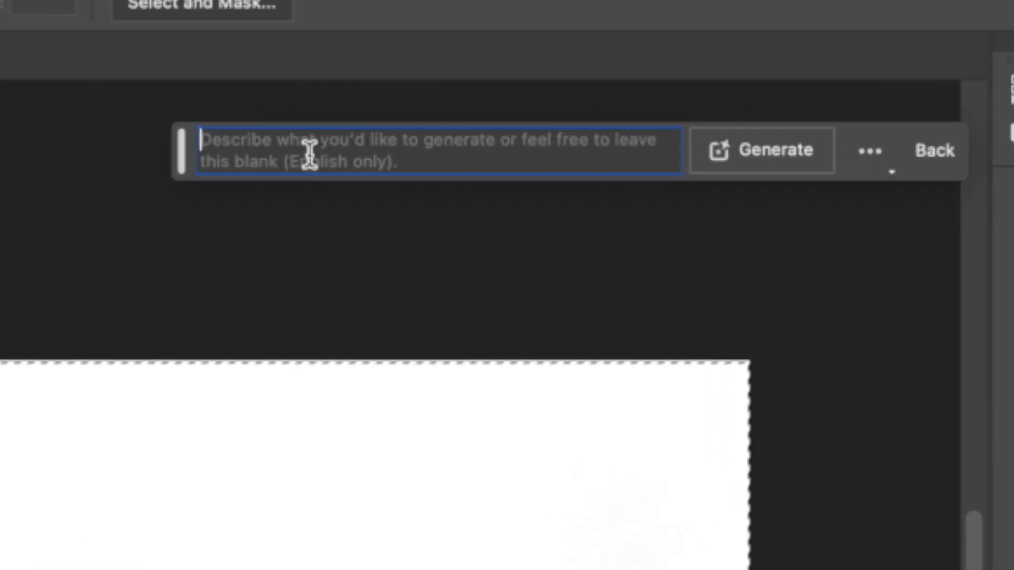
{"action": "key", "text": "super+v"}
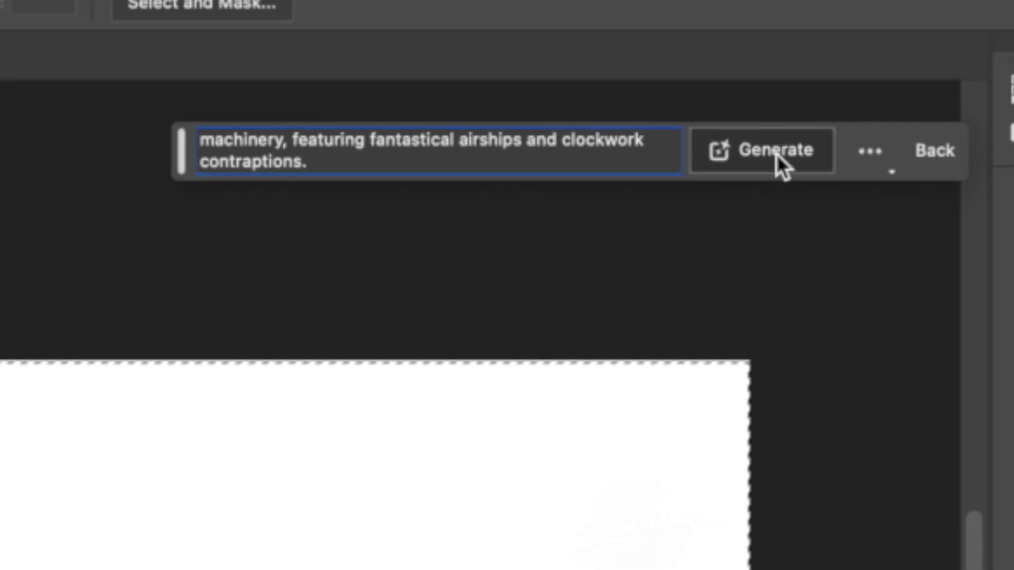
{"action": "left_click", "coordinate": [808, 170]}
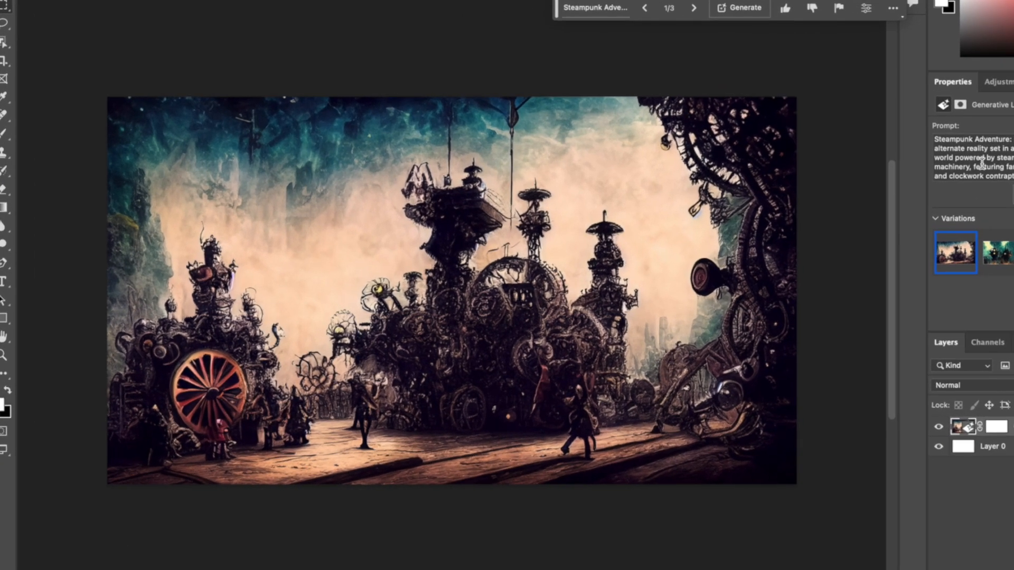
Compare the three generated steampunk variations and choose the second one, with the green sky and glowing clock faces.
{"action": "left_click", "coordinate": [1005, 257]}
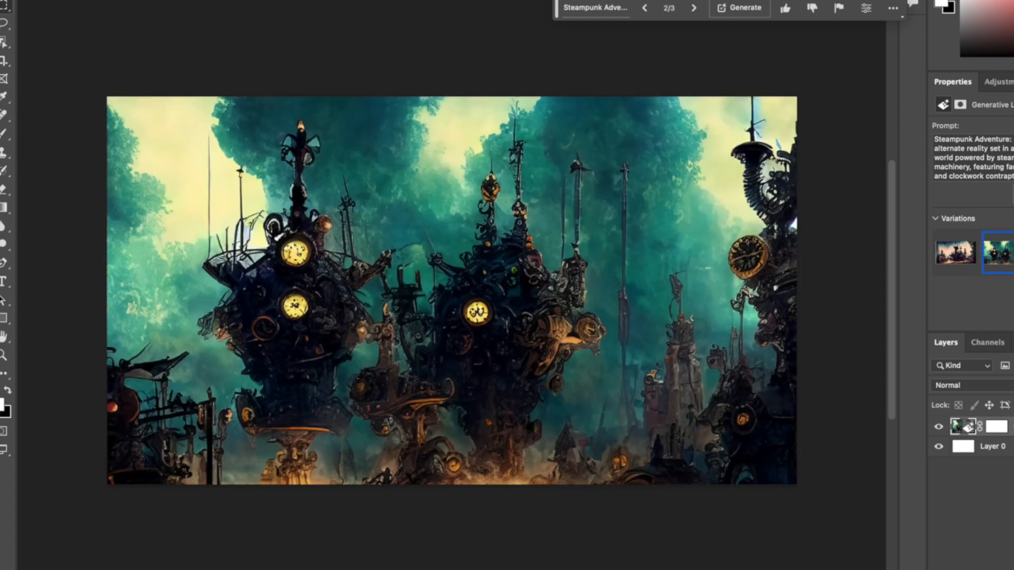
{"action": "left_click", "coordinate": [1013, 254]}
{"action": "left_click", "coordinate": [1005, 257]}
{"action": "left_click", "coordinate": [963, 263]}
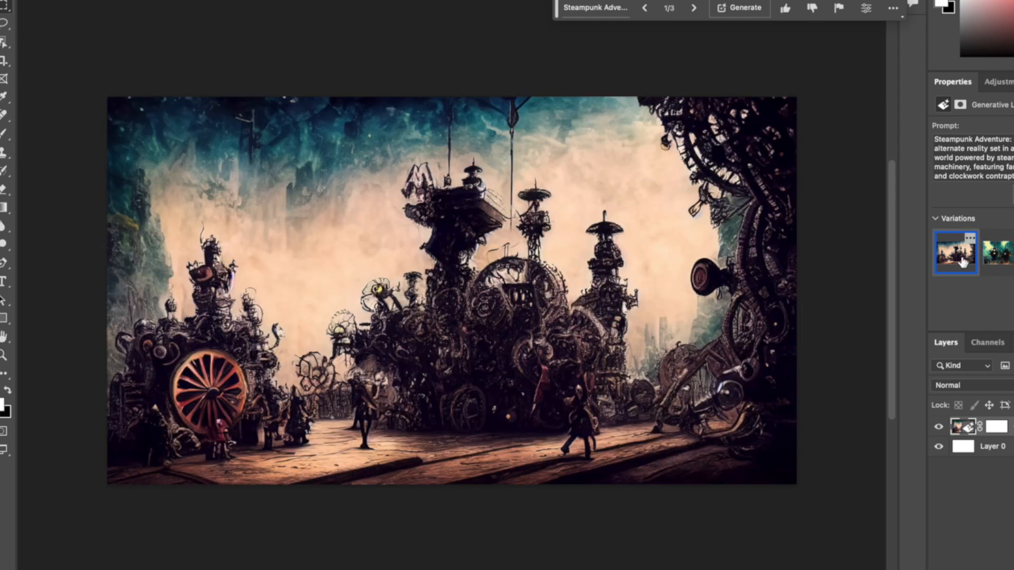
{"action": "left_click", "coordinate": [1008, 263]}
{"action": "left_click", "coordinate": [1013, 251]}
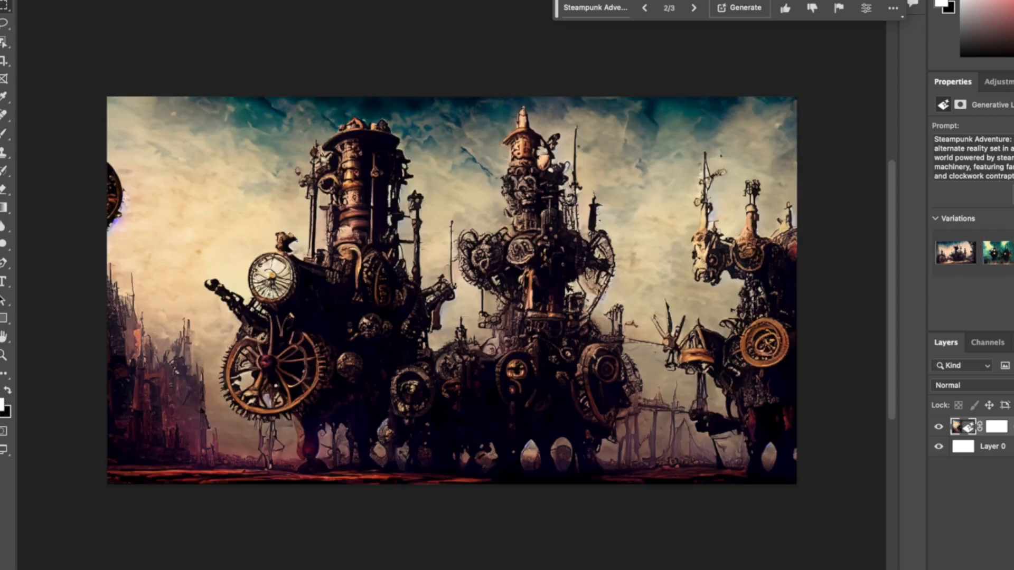
{"action": "left_click", "coordinate": [1002, 258]}
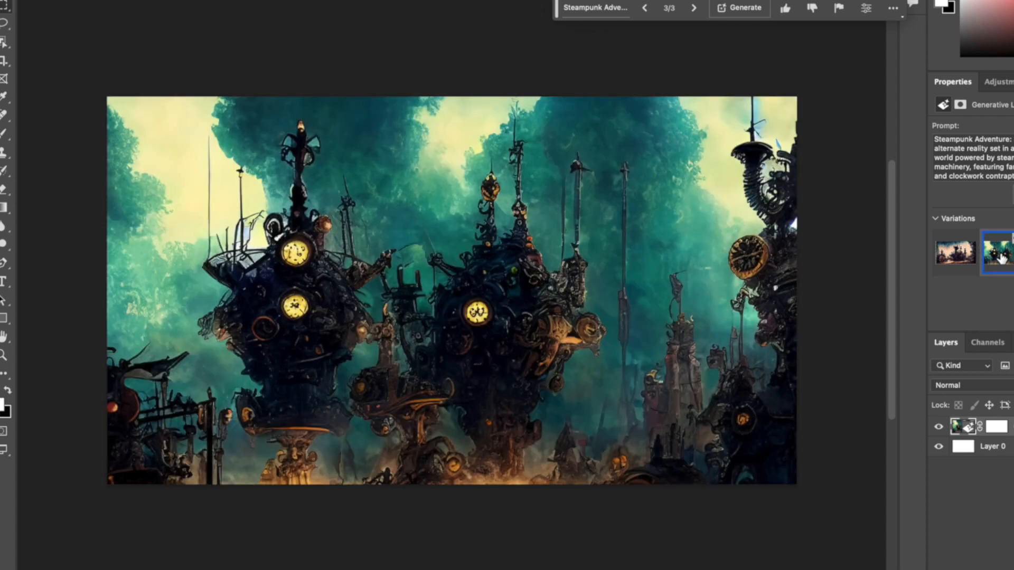
{"action": "left_click", "coordinate": [960, 256]}
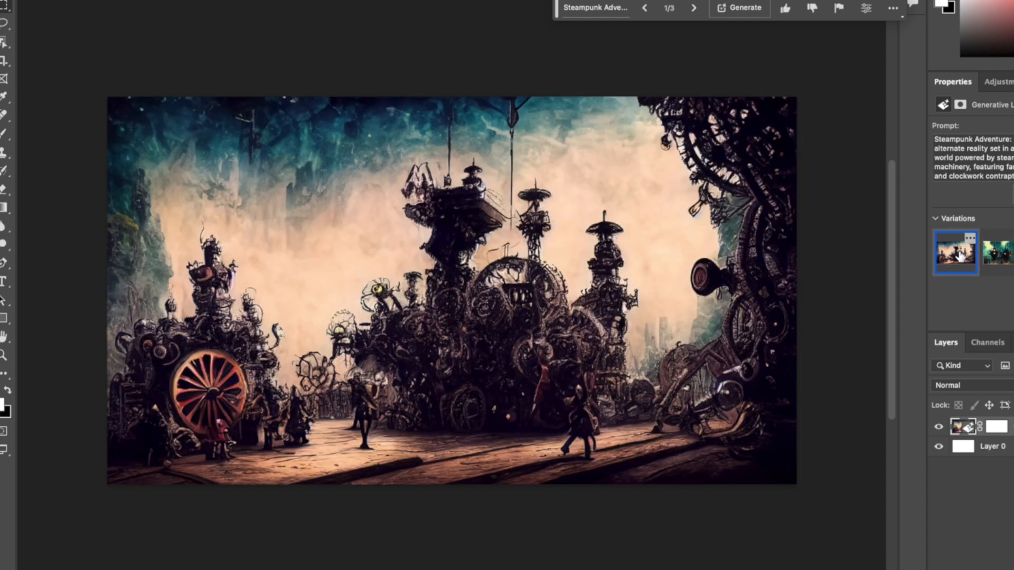
{"action": "left_click", "coordinate": [1000, 258]}
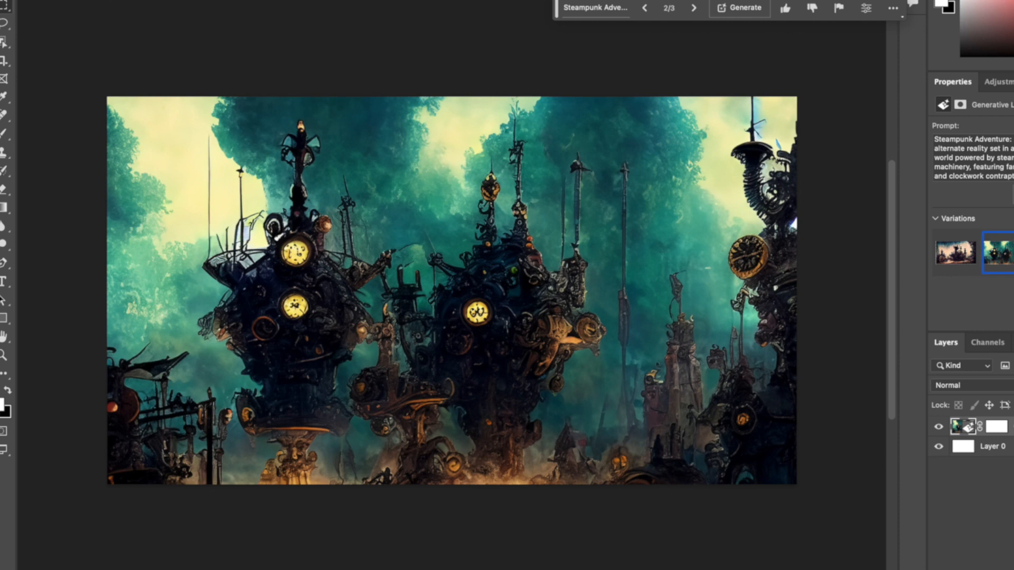
Export the chosen steampunk image as a JPG at 2920 × 1642 px using Export As.
{"action": "left_click", "coordinate": [86, 0]}
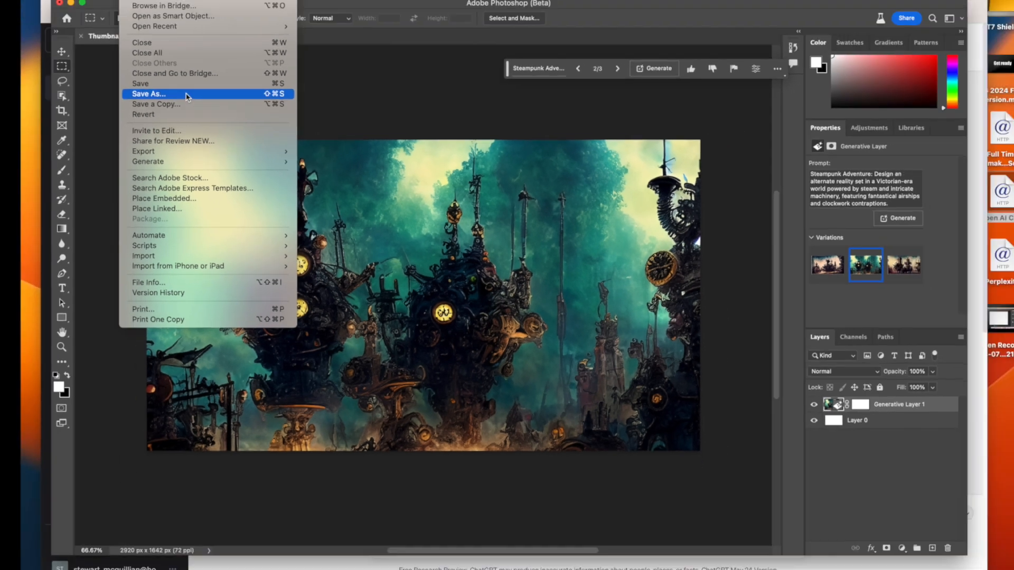
{"action": "mouse_move", "coordinate": [187, 153]}
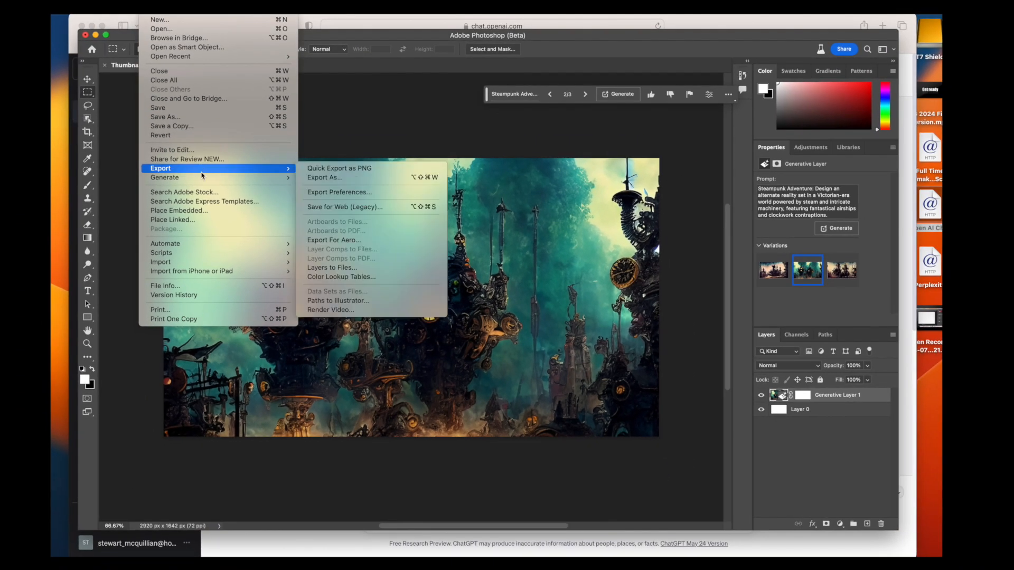
{"action": "left_click", "coordinate": [347, 178]}
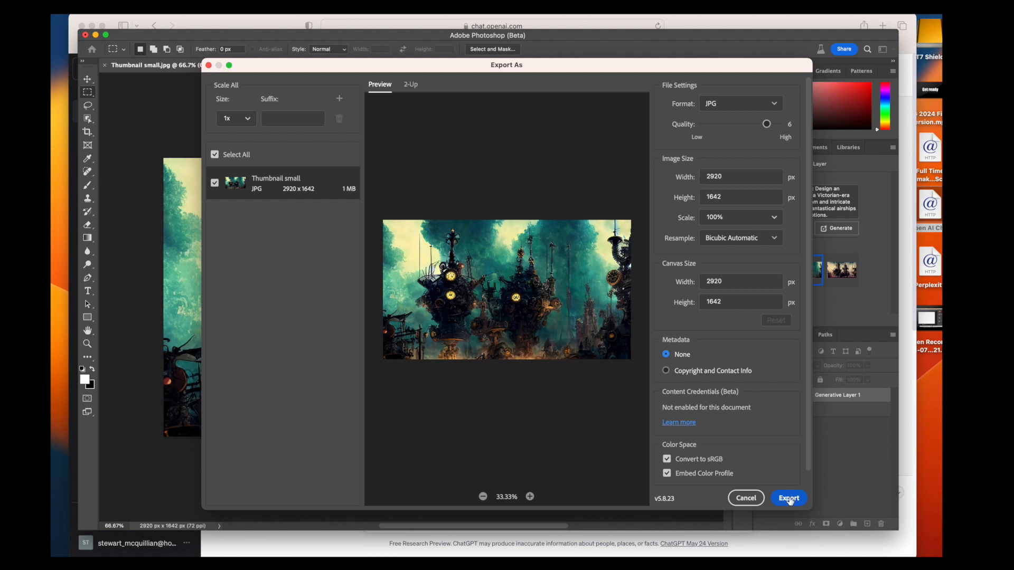
{"action": "left_click", "coordinate": [789, 498]}
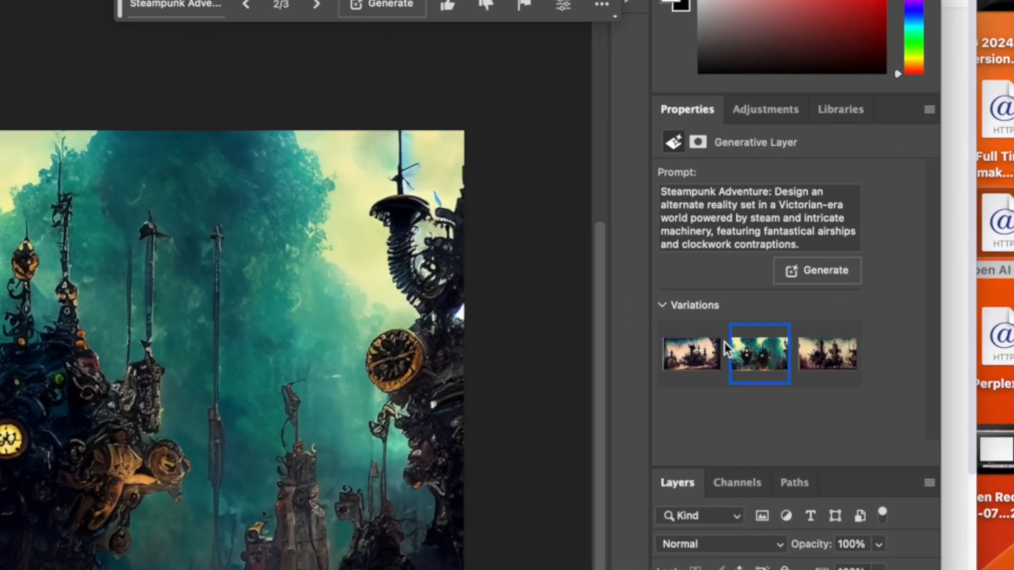
Clear the generative layer's steampunk prompt, then switch to ChatGPT in the browser and copy the full Underwater Paradise phrase.
{"action": "left_click_drag", "start_coordinate": [817, 241], "coordinate": [637, 173]}
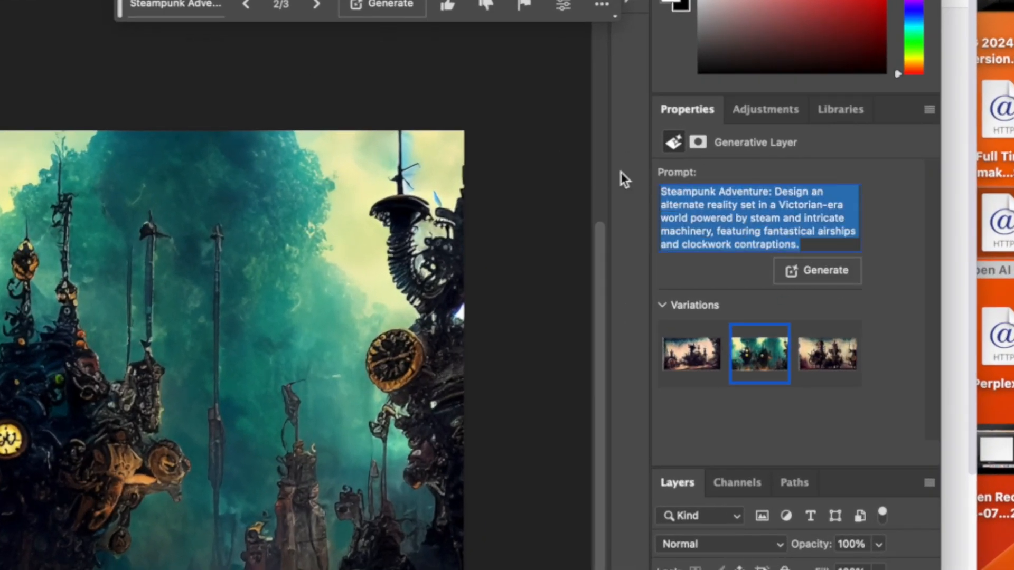
{"action": "key", "text": "BackSpace"}
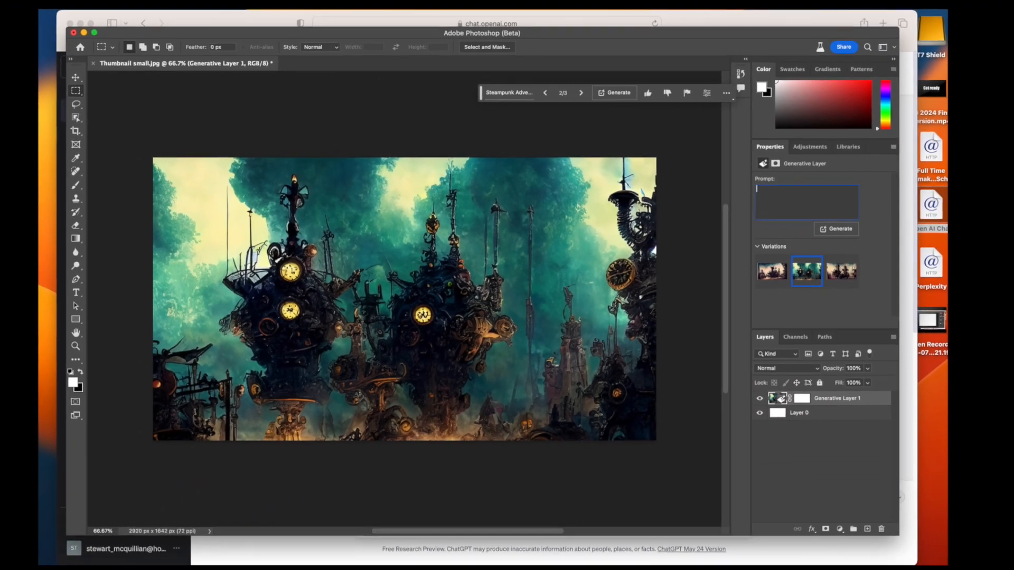
{"action": "key", "text": "super+Tab"}
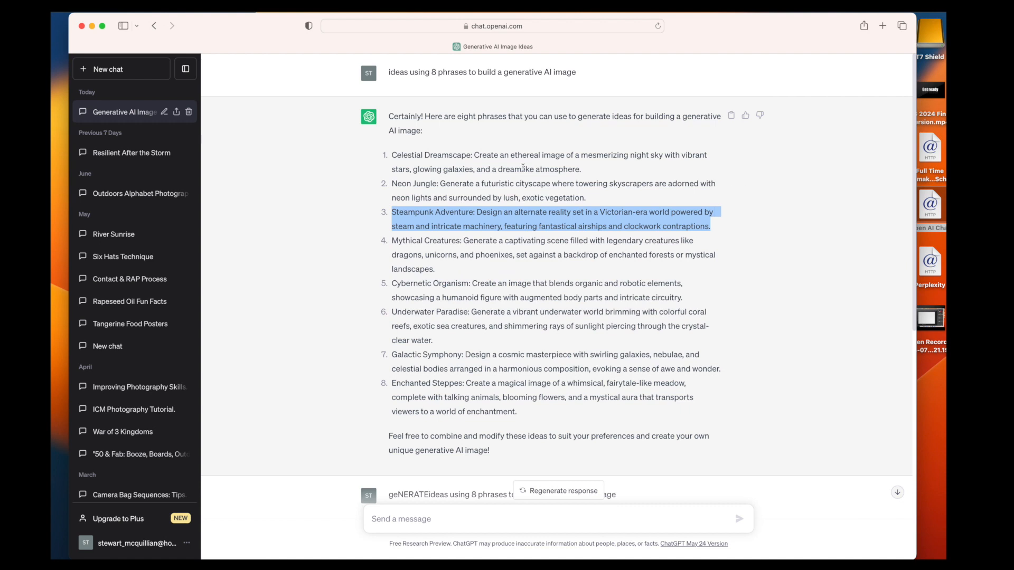
{"action": "left_click", "coordinate": [445, 275]}
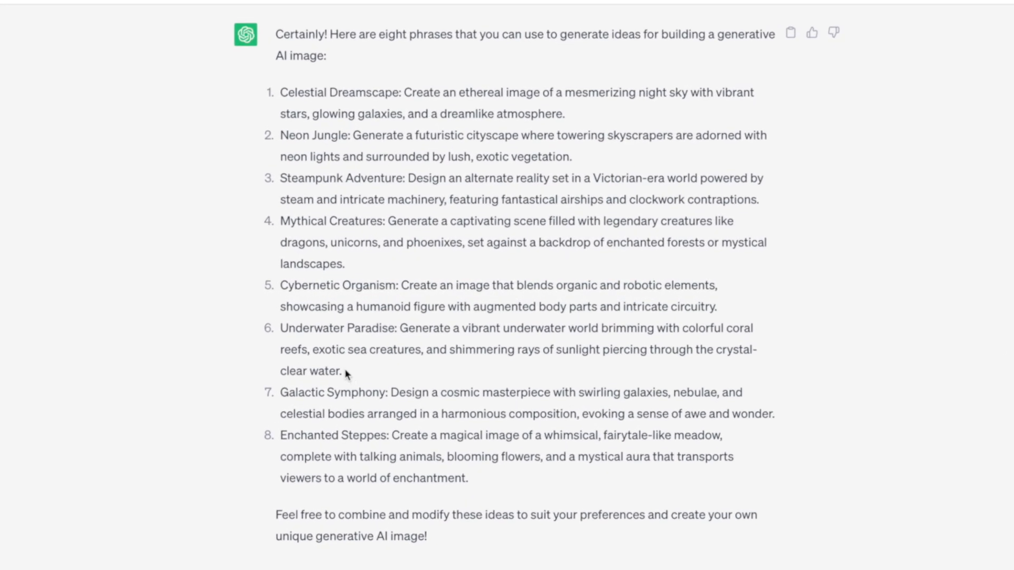
{"action": "left_click_drag", "start_coordinate": [342, 372], "coordinate": [283, 320]}
{"action": "key", "text": "super+c"}
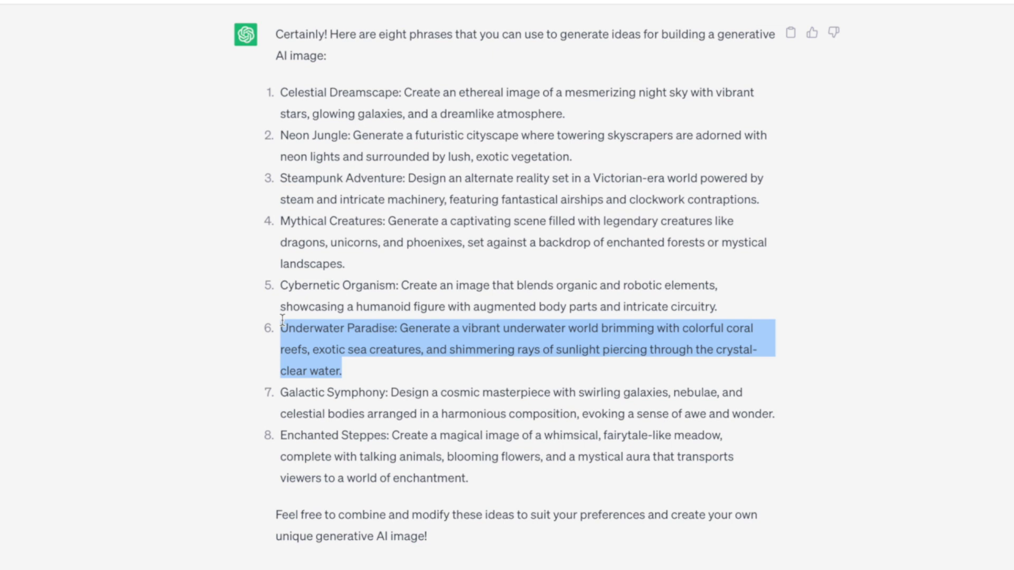
Switch back to Photoshop, paste the Underwater Paradise phrase as the generative layer's prompt and generate new variations.
{"action": "key", "text": "super+Tab"}
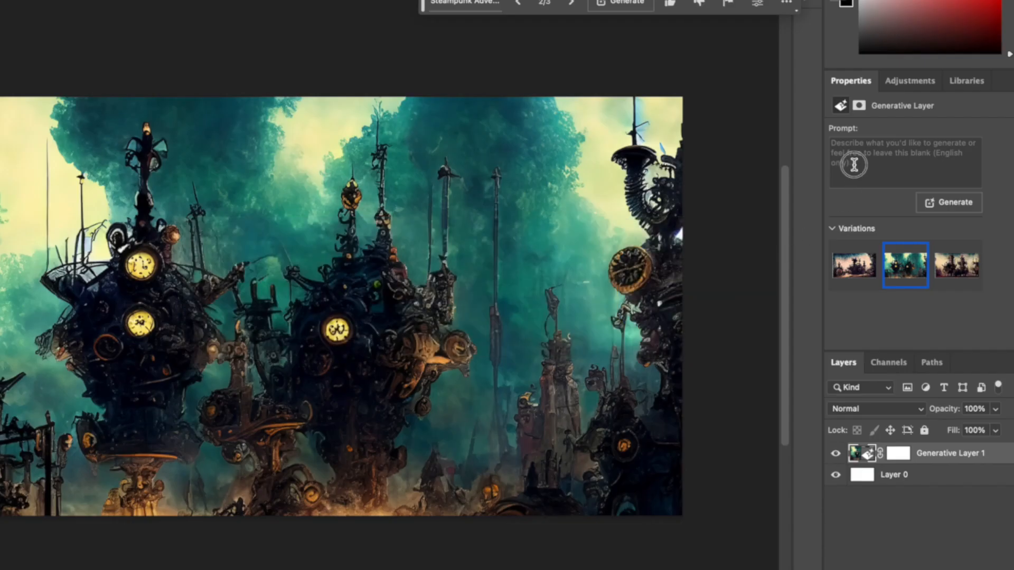
{"action": "left_click", "coordinate": [855, 164]}
{"action": "key", "text": "super+v"}
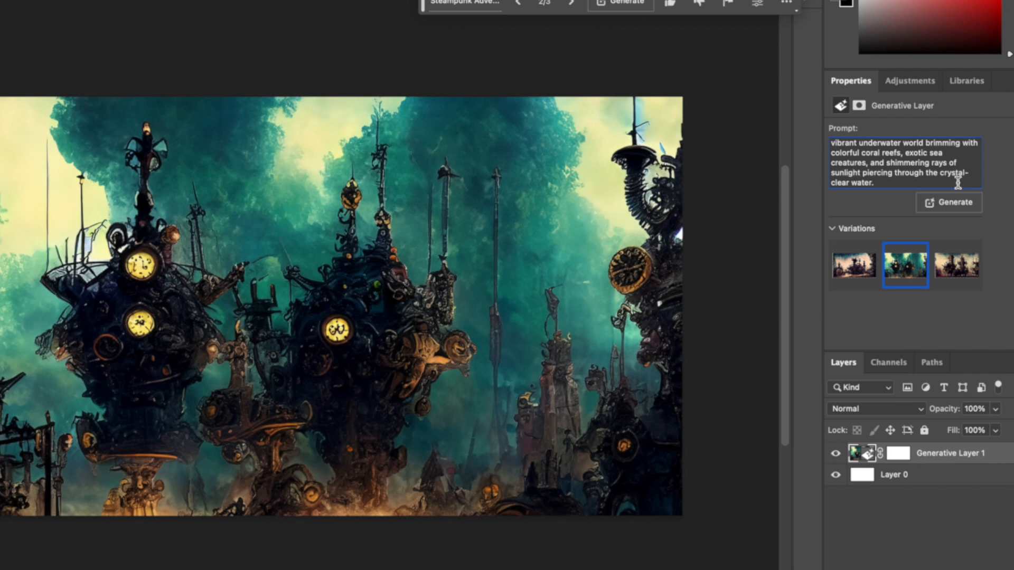
{"action": "left_click", "coordinate": [954, 206]}
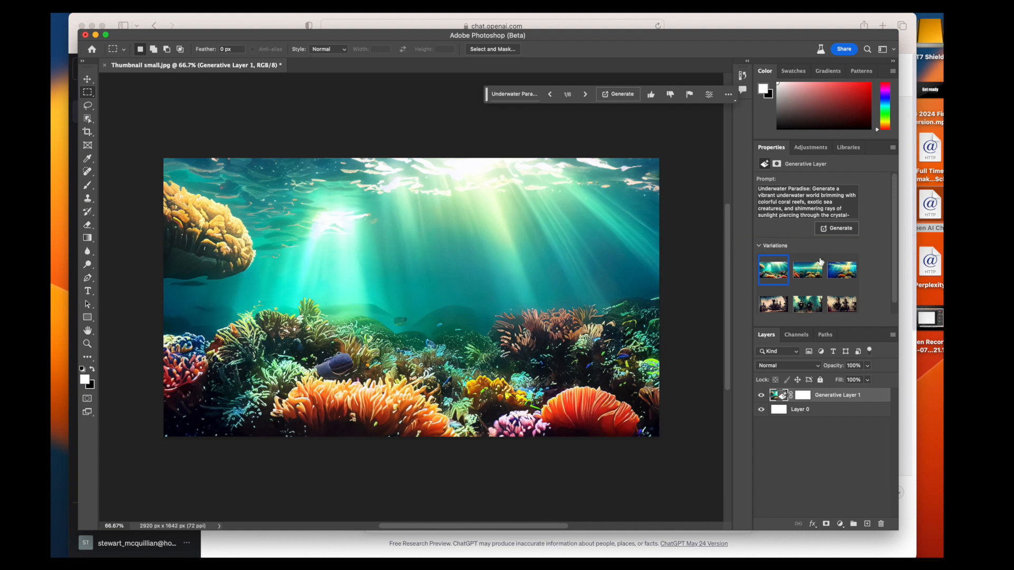
Compare the three underwater variations and settle on the first one, with the teal sun rays and orange corals.
{"action": "left_click", "coordinate": [807, 271]}
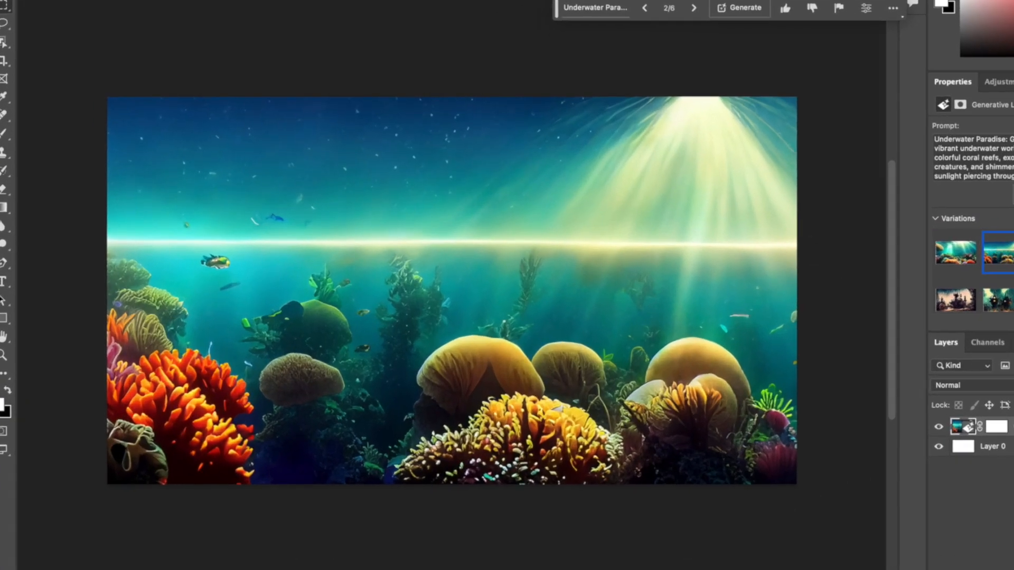
{"action": "left_click", "coordinate": [1013, 252]}
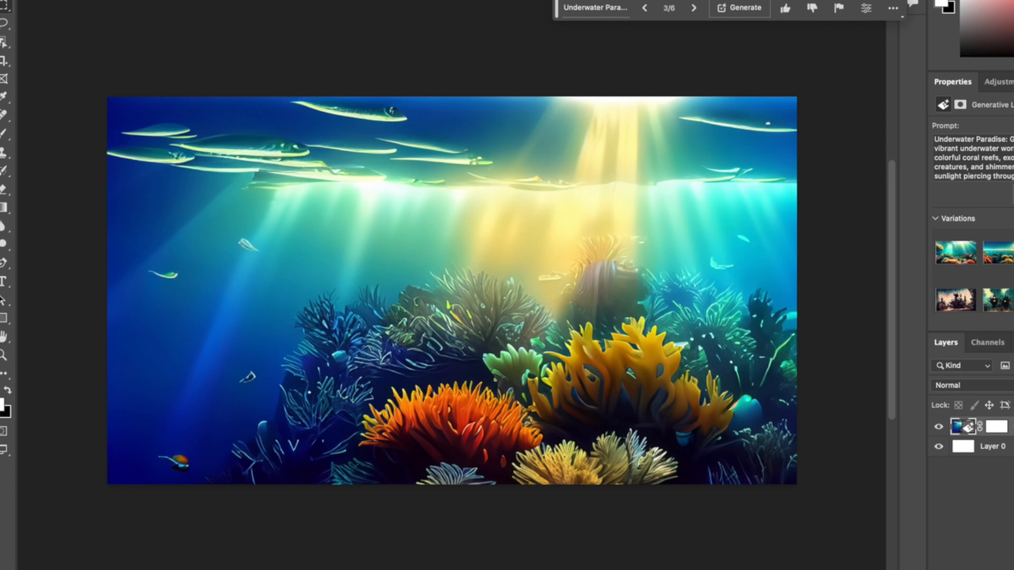
{"action": "left_click", "coordinate": [998, 253]}
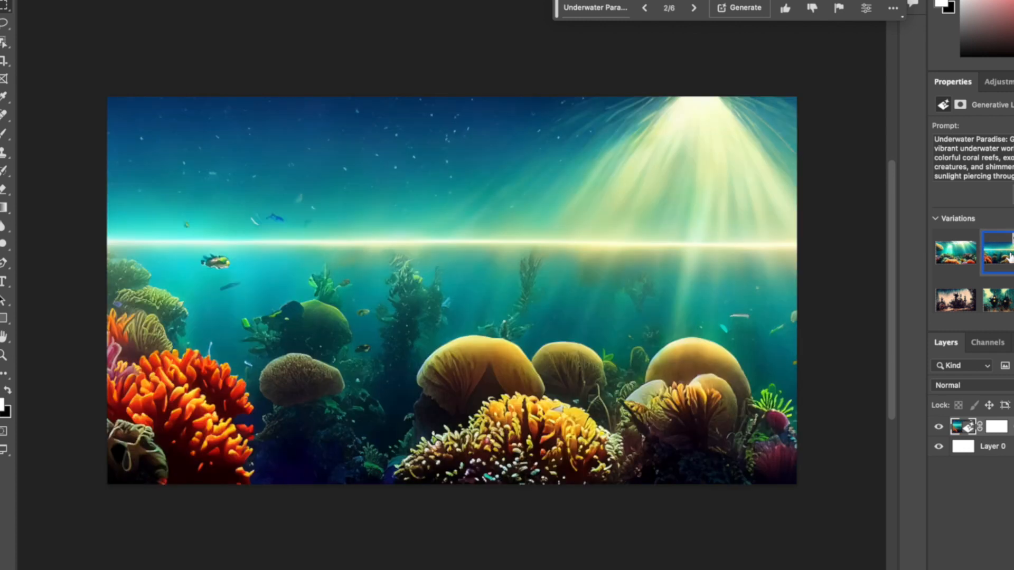
{"action": "left_click", "coordinate": [955, 255]}
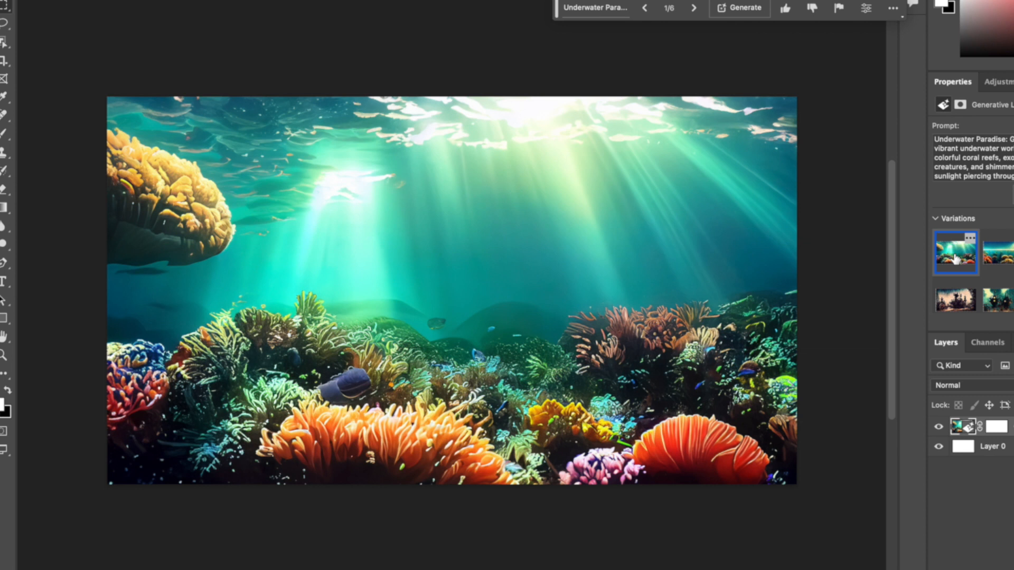
{"action": "left_click", "coordinate": [998, 253]}
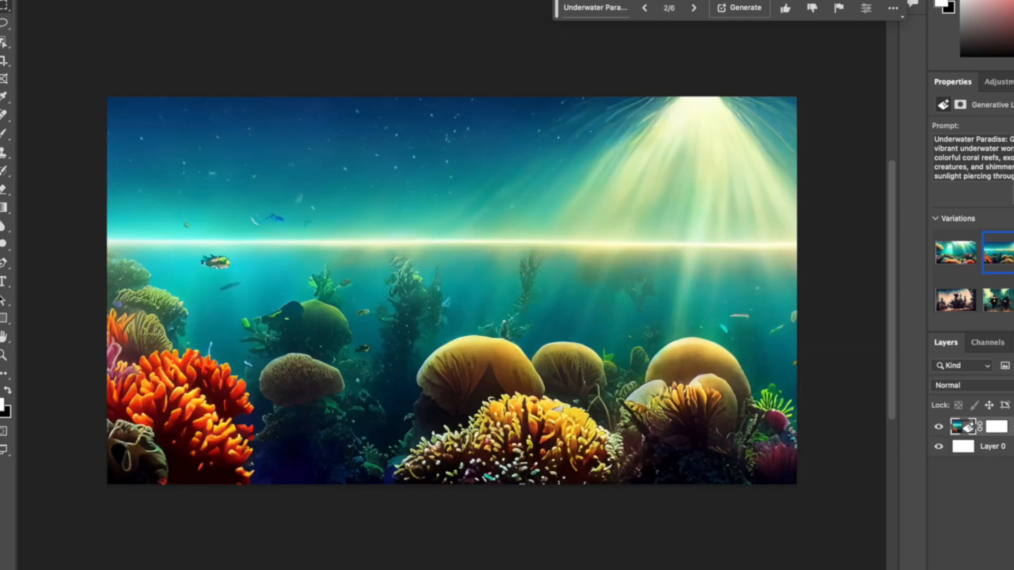
{"action": "left_click", "coordinate": [1013, 253]}
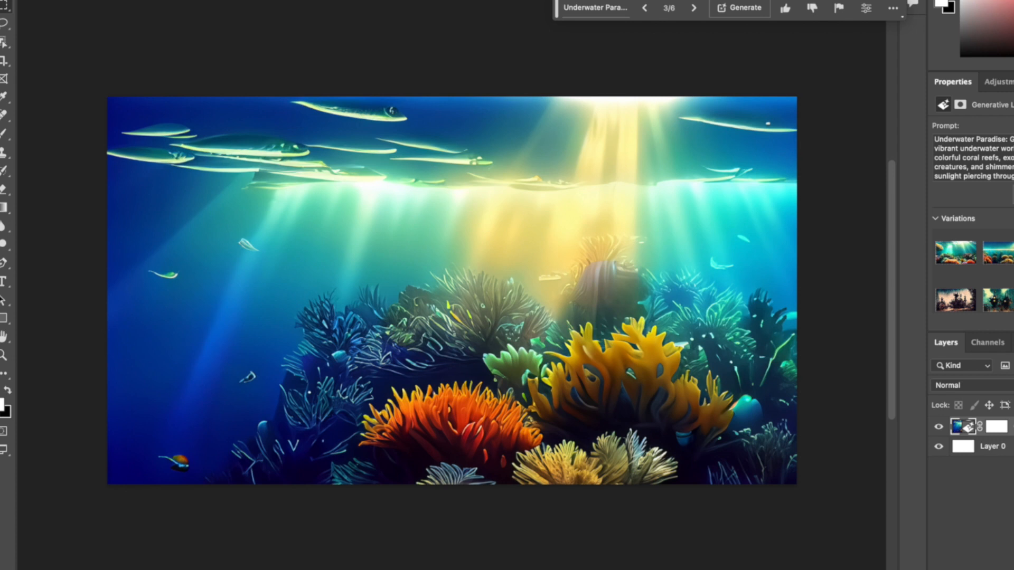
{"action": "left_click", "coordinate": [999, 256]}
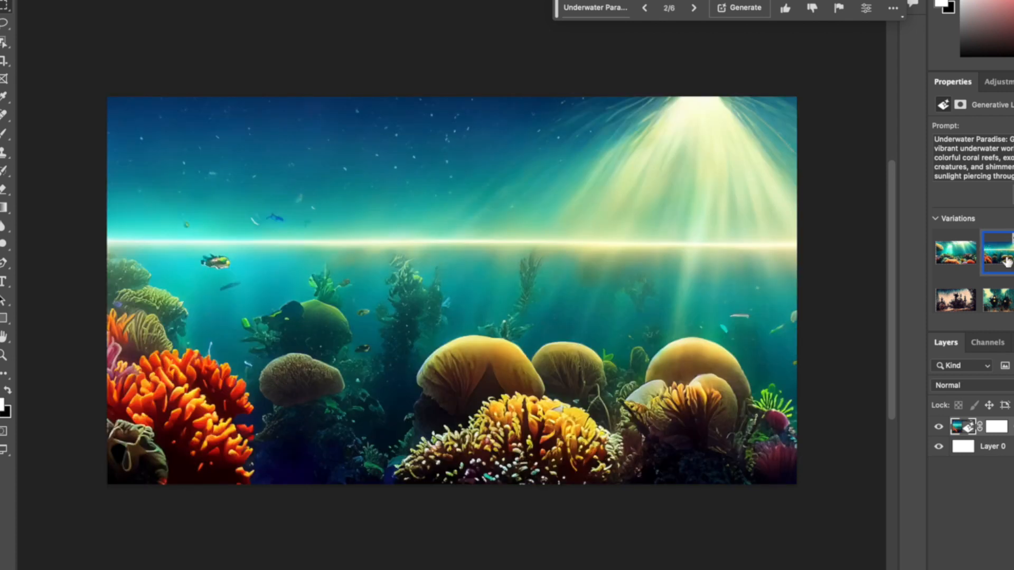
{"action": "left_click", "coordinate": [957, 257]}
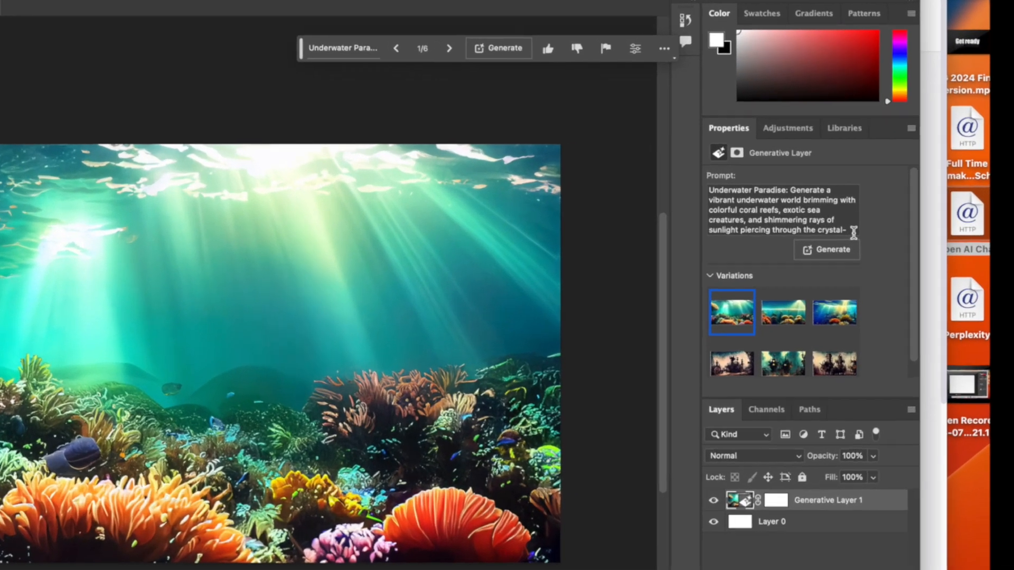
Delete the visible Underwater Paradise prompt text, then switch to ChatGPT and copy the Celestial Dreamscape phrase.
{"action": "left_click_drag", "start_coordinate": [848, 215], "coordinate": [739, 183]}
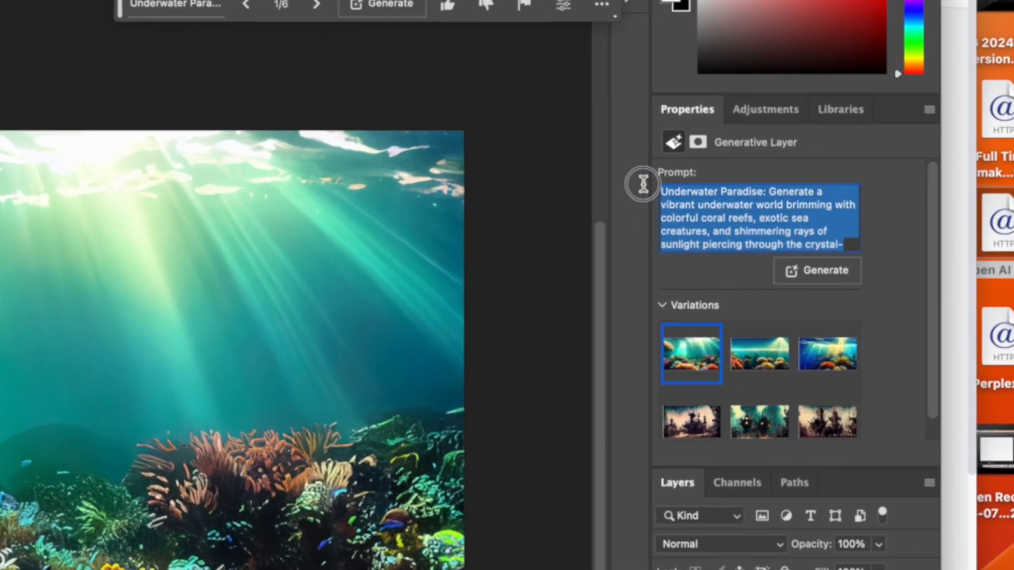
{"action": "key", "text": "BackSpace"}
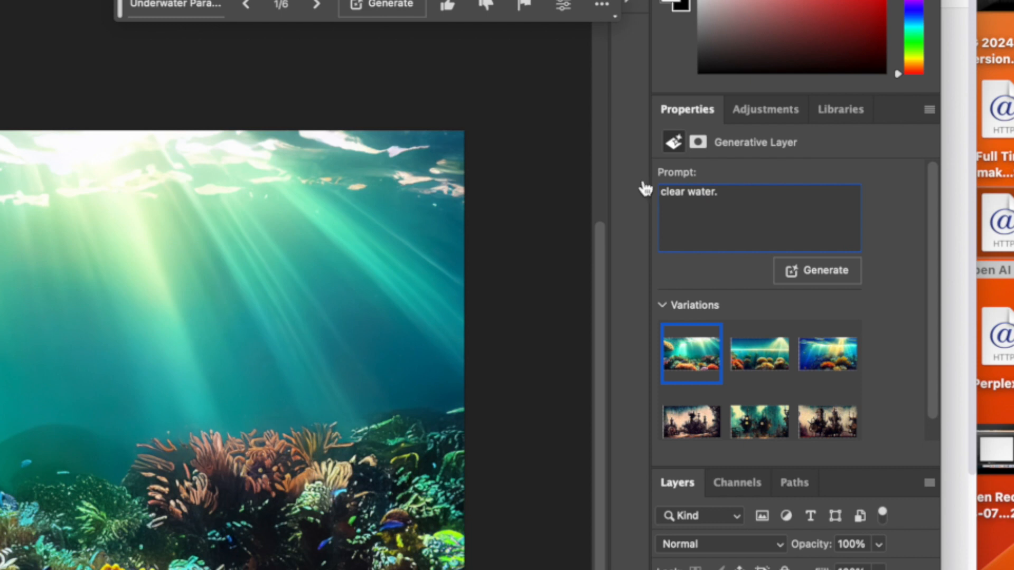
{"action": "key", "text": "super+Tab"}
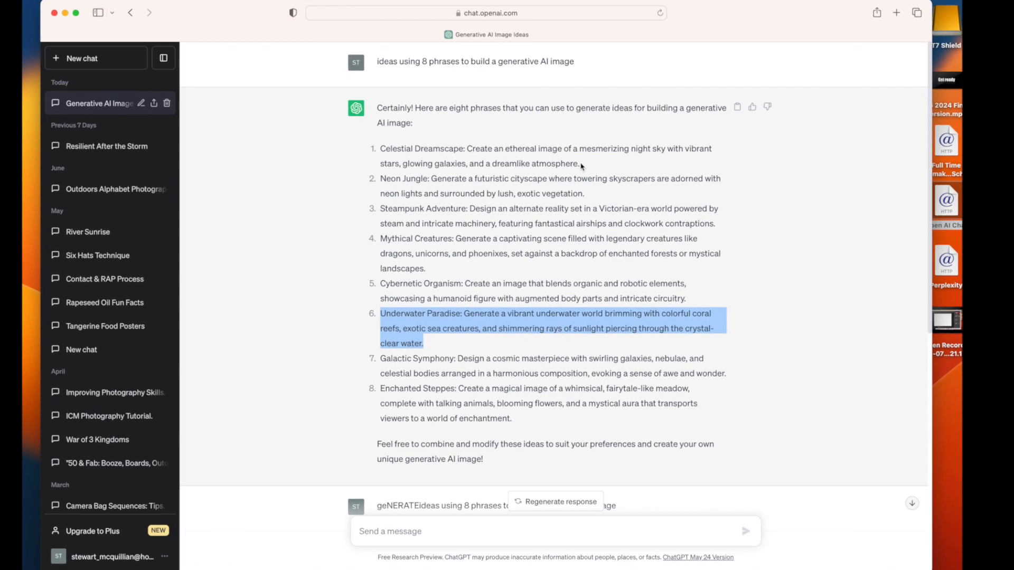
{"action": "left_click", "coordinate": [583, 169]}
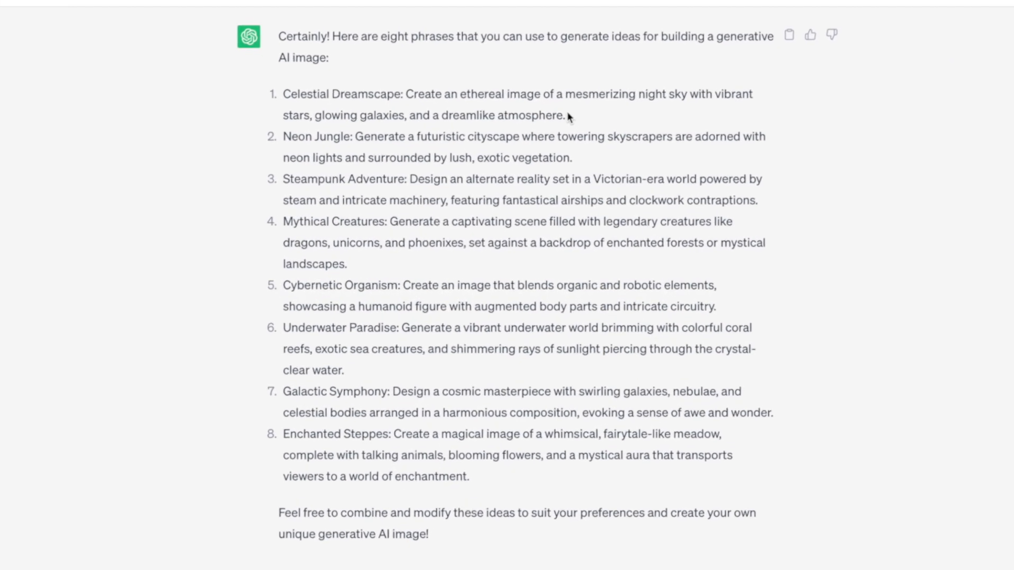
{"action": "left_click_drag", "start_coordinate": [566, 115], "coordinate": [281, 97]}
{"action": "key", "text": "super+c"}
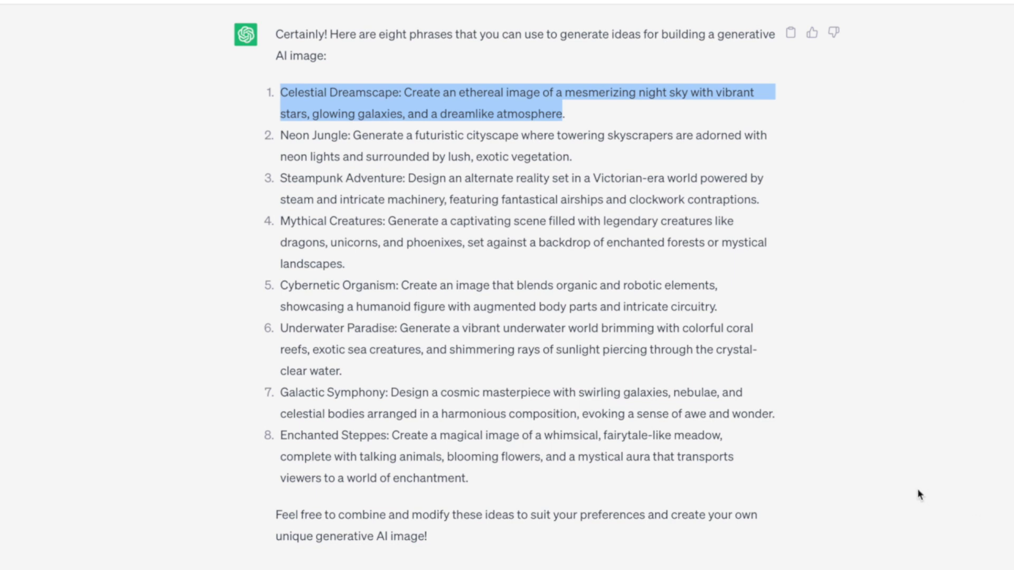
Return to Photoshop, replace the leftover prompt text with the Celestial Dreamscape phrase and generate new variations.
{"action": "key", "text": "super+Tab"}
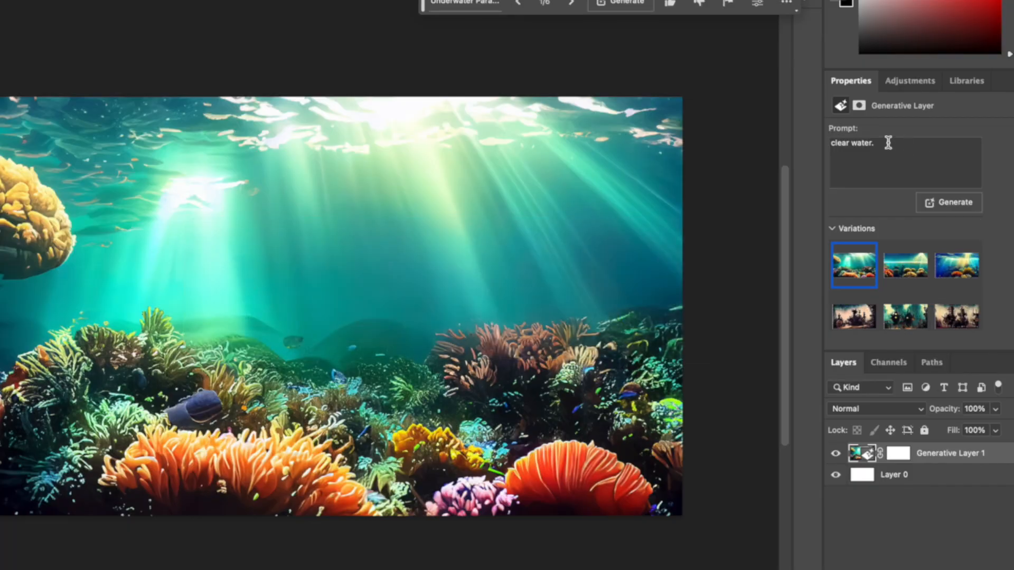
{"action": "triple_click", "coordinate": [883, 144]}
{"action": "key", "text": "BackSpace"}
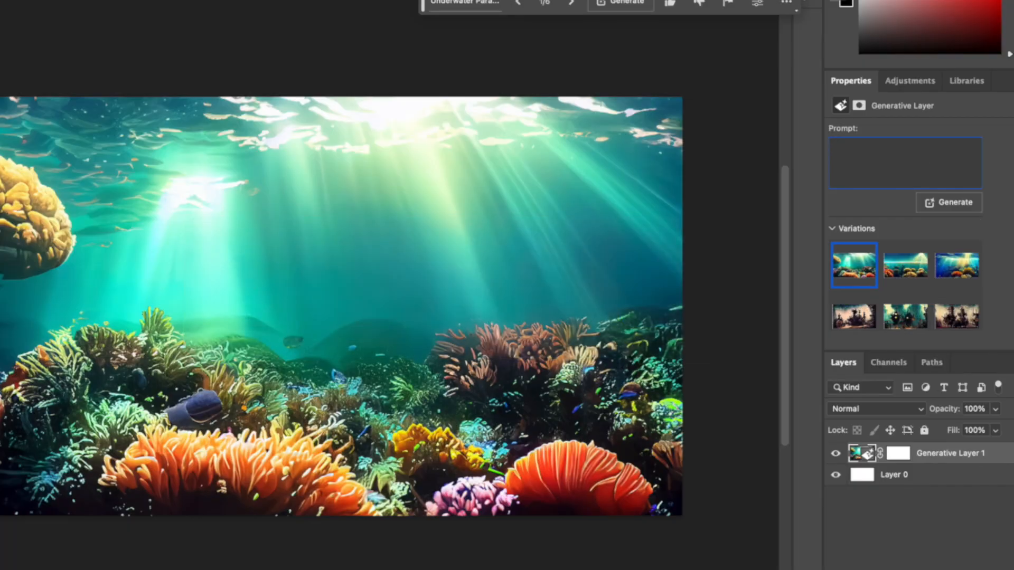
{"action": "key", "text": "super+v"}
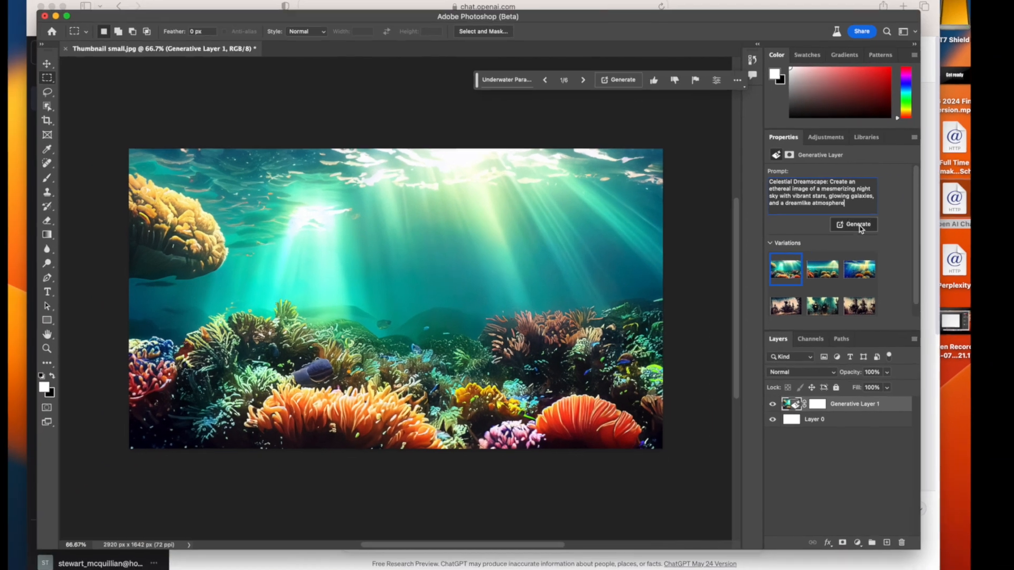
{"action": "left_click", "coordinate": [953, 203]}
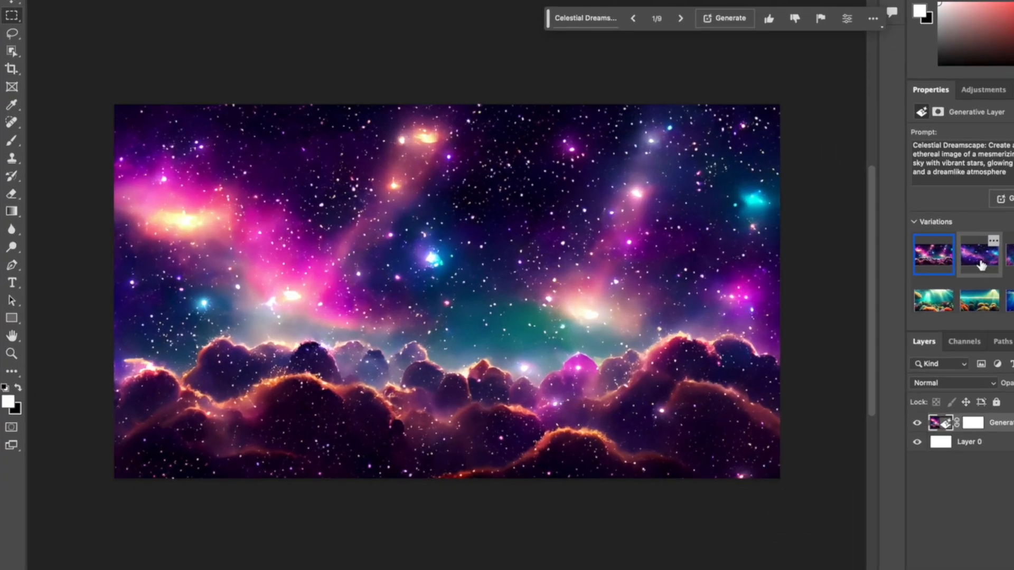
Compare the three Celestial Dreamscape variations and choose the second one, with the diagonal pink and purple nebula band.
{"action": "left_click", "coordinate": [883, 272]}
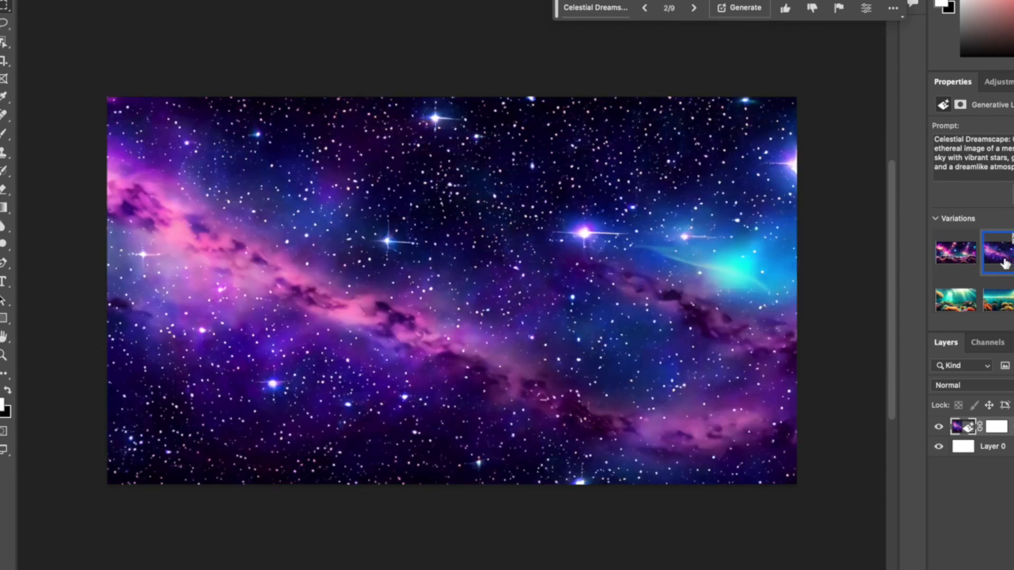
{"action": "left_click", "coordinate": [1013, 261]}
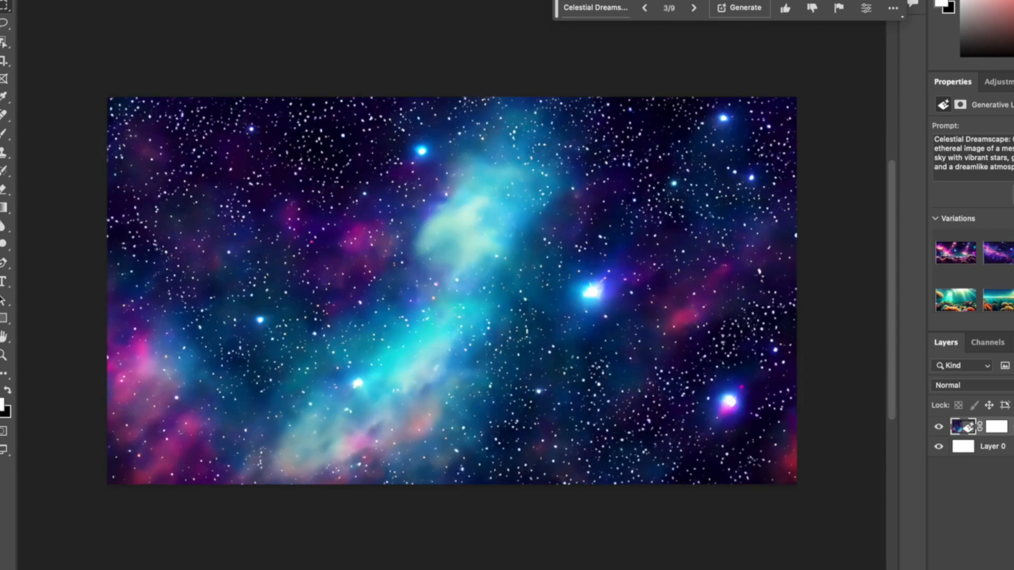
{"action": "left_click", "coordinate": [997, 253]}
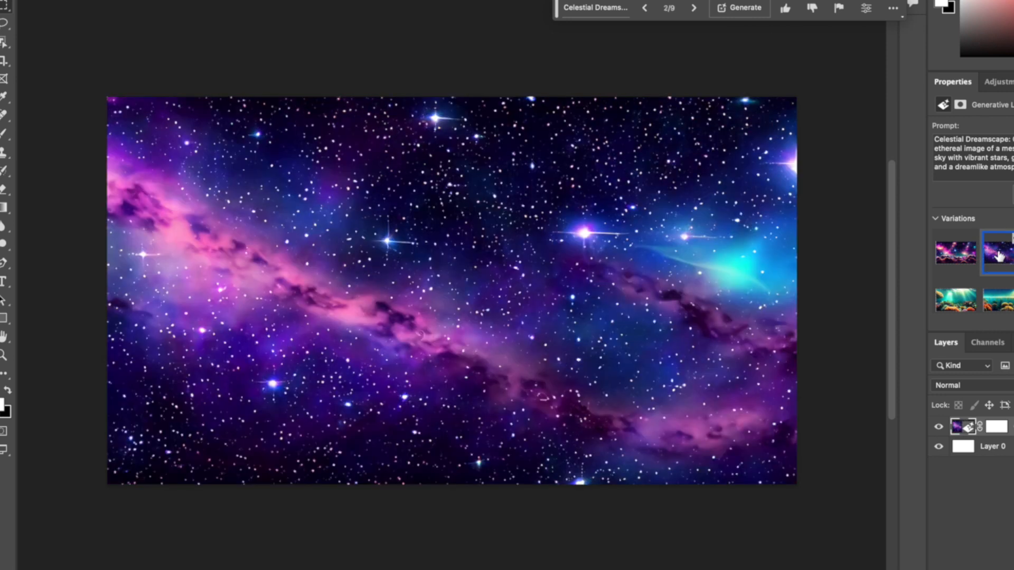
{"action": "left_click", "coordinate": [954, 258]}
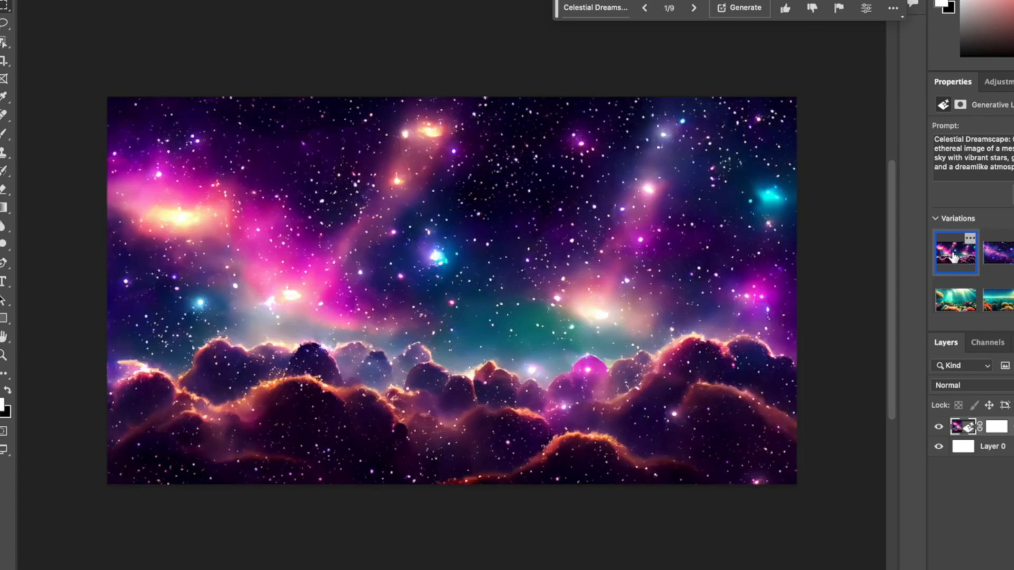
{"action": "left_click", "coordinate": [1000, 254]}
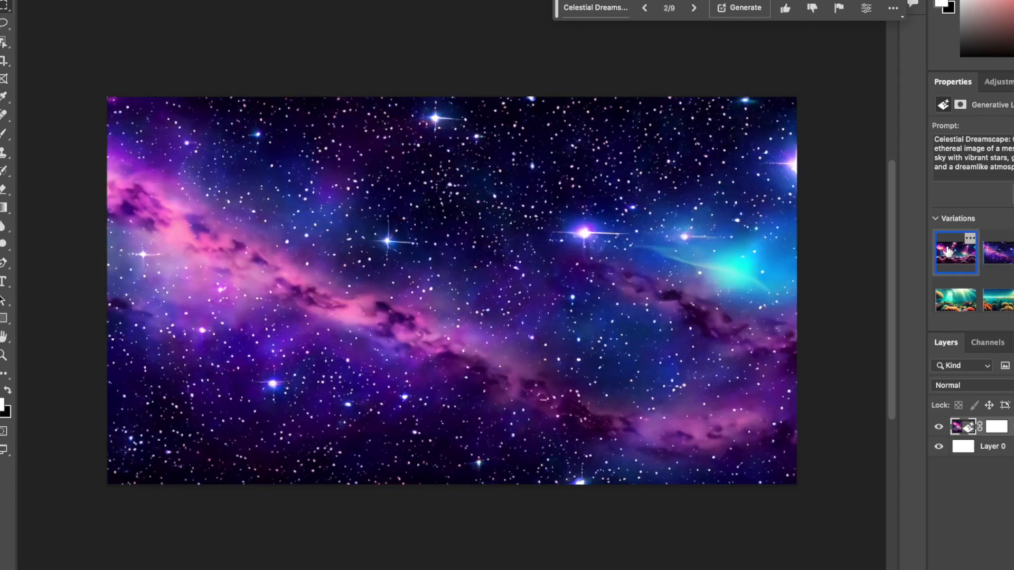
{"action": "left_click", "coordinate": [957, 254]}
{"action": "left_click", "coordinate": [1002, 256]}
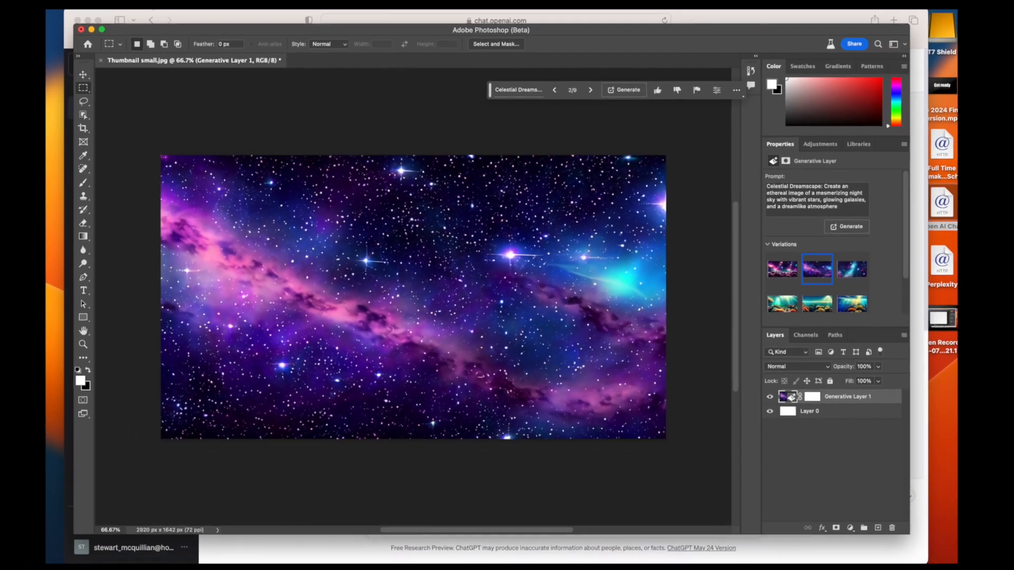
{"action": "left_click", "coordinate": [146, 4]}
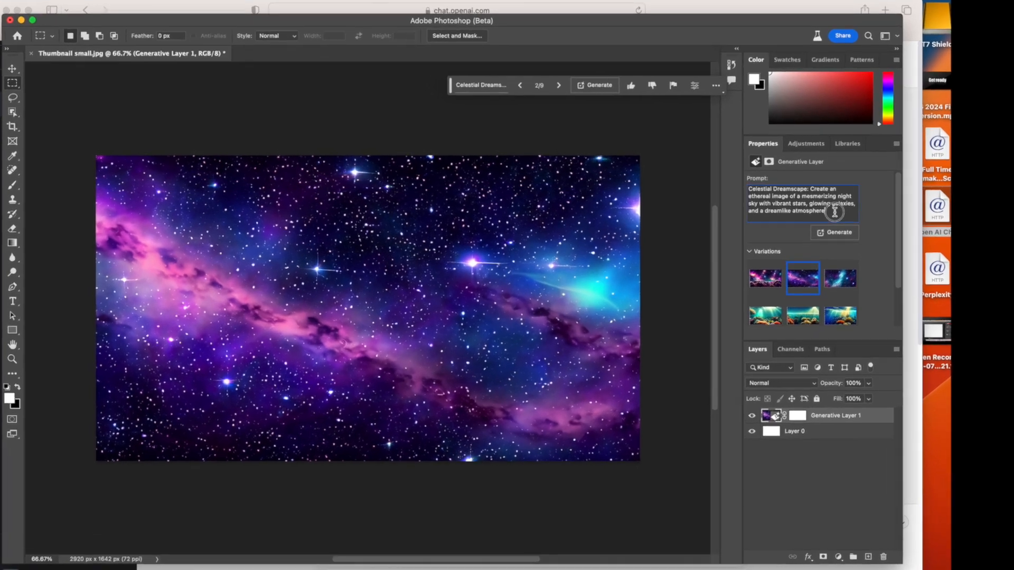
Clear the Celestial Dreamscape prompt from the generative layer, then switch to ChatGPT and copy the Neon Jungle phrase.
{"action": "left_click_drag", "start_coordinate": [840, 209], "coordinate": [749, 188]}
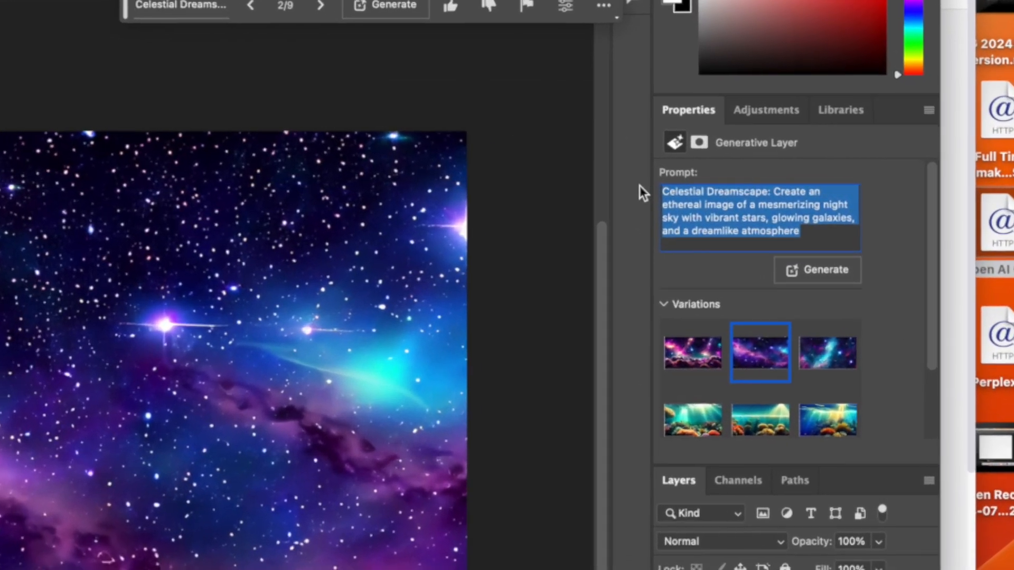
{"action": "key", "text": "BackSpace"}
{"action": "key", "text": "super+Tab"}
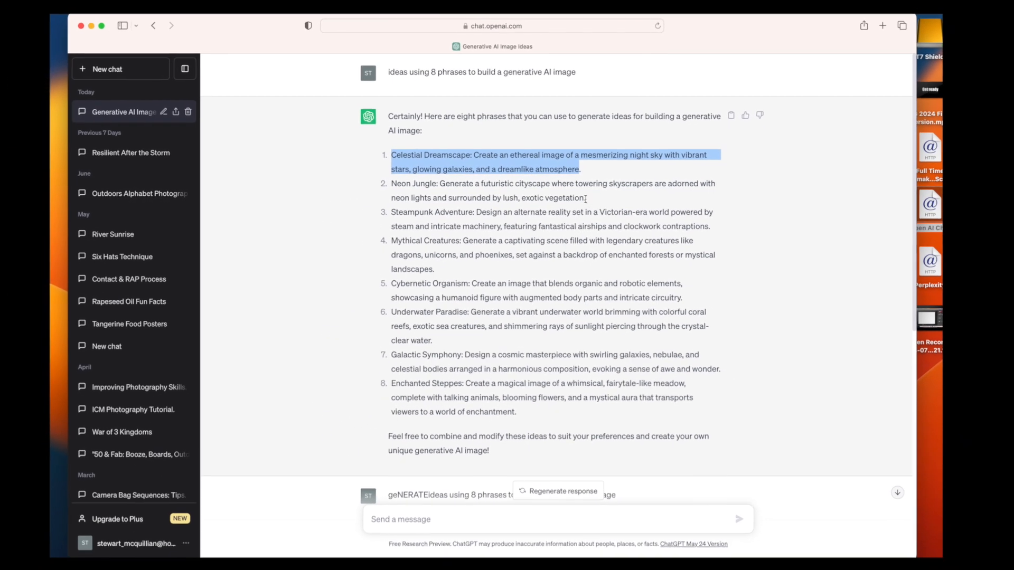
{"action": "left_click_drag", "start_coordinate": [585, 199], "coordinate": [391, 185]}
{"action": "key", "text": "super+c"}
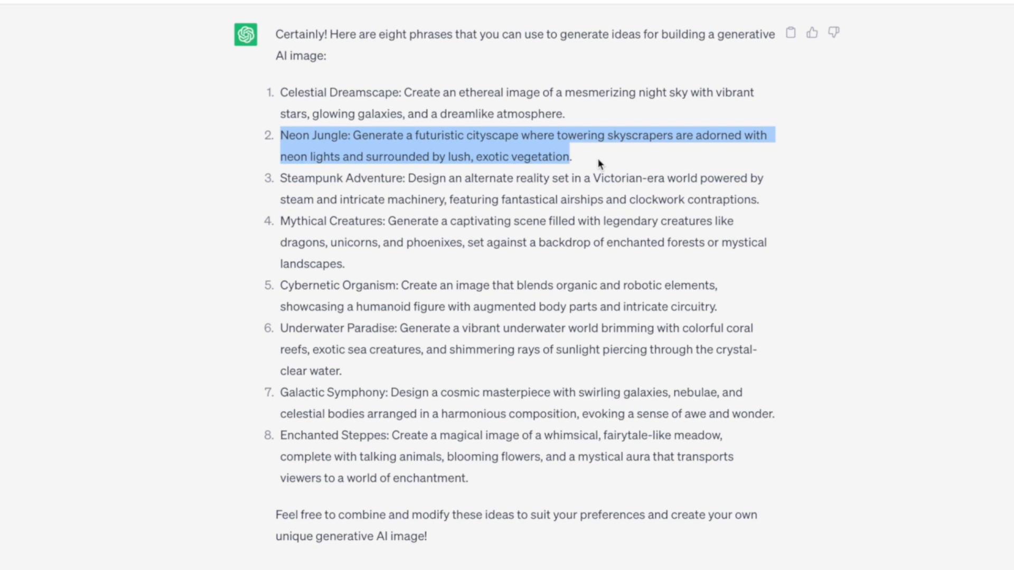
Return to Photoshop, enter the copied Neon Jungle phrase as the generative layer's prompt and generate new variations.
{"action": "key", "text": "super+Tab"}
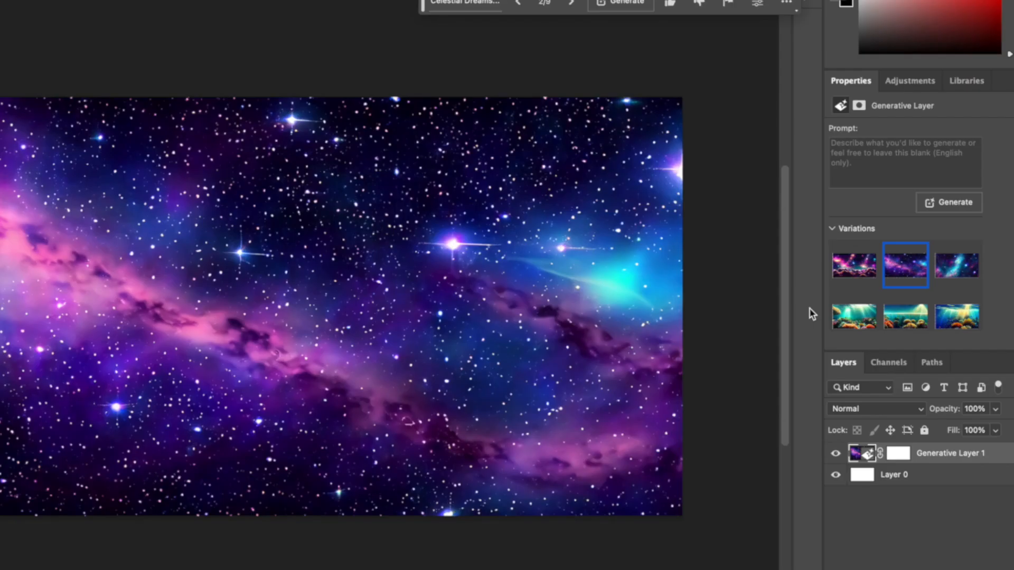
{"action": "left_click", "coordinate": [862, 161]}
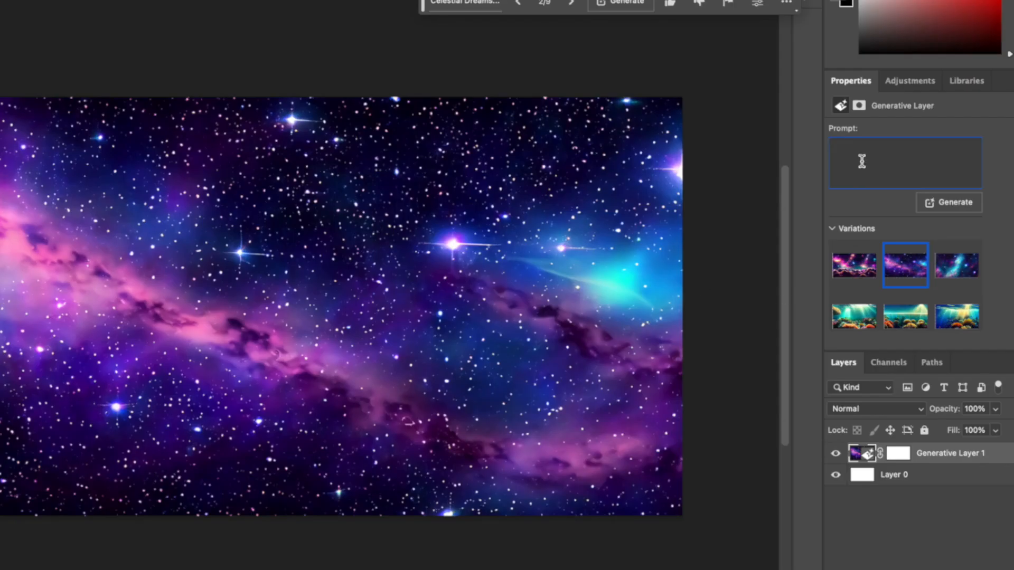
{"action": "key", "text": "super+v"}
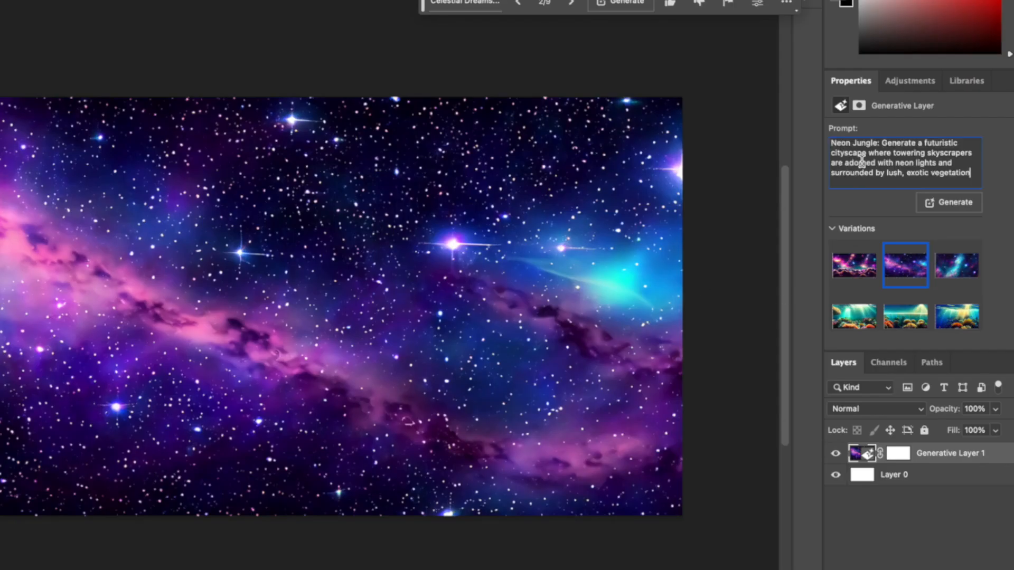
{"action": "left_click", "coordinate": [954, 205]}
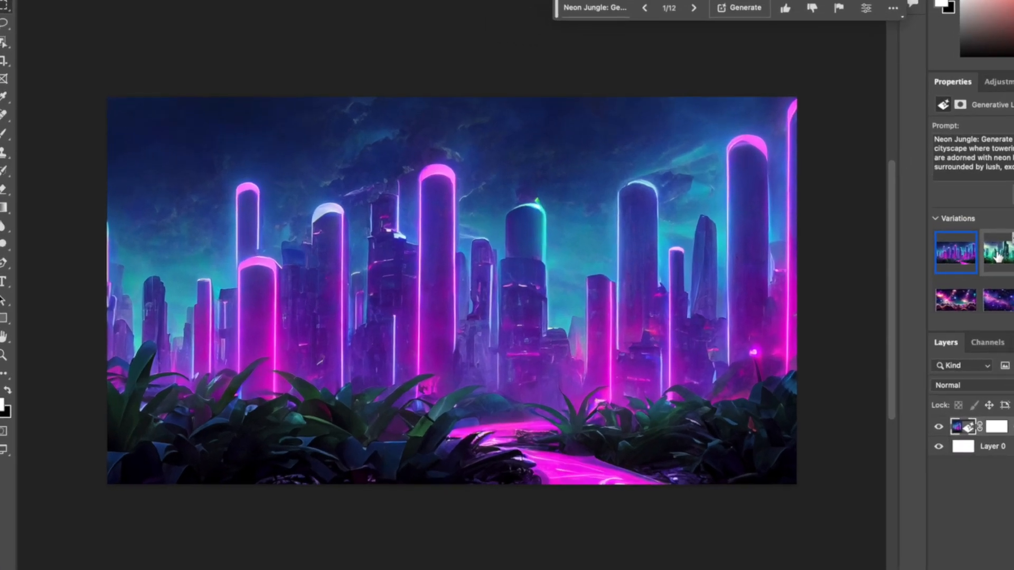
Compare the three Neon Jungle variations and choose the third one, with thin pink and blue light beams over bright green foliage.
{"action": "left_click", "coordinate": [936, 260]}
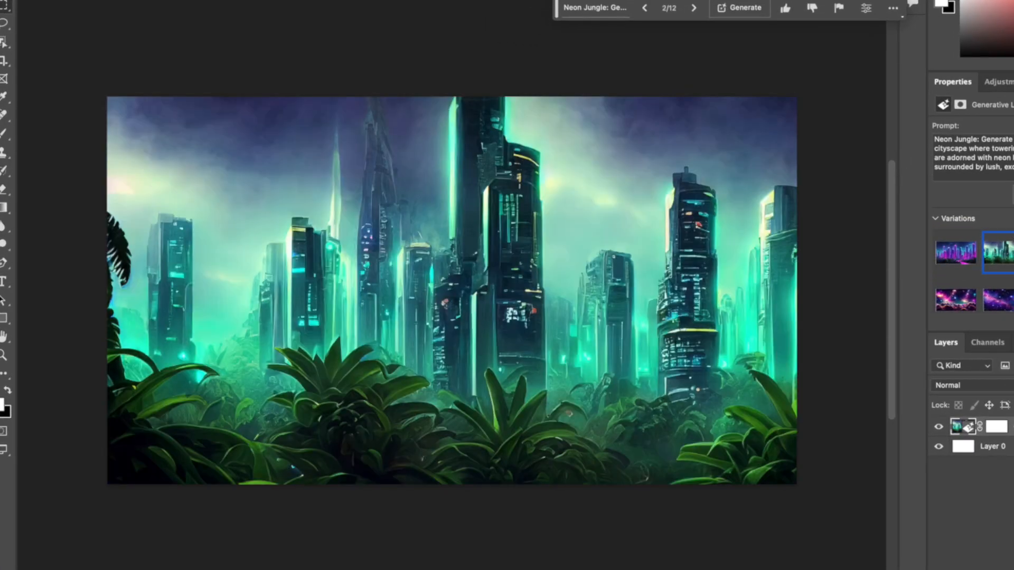
{"action": "left_click", "coordinate": [1013, 254]}
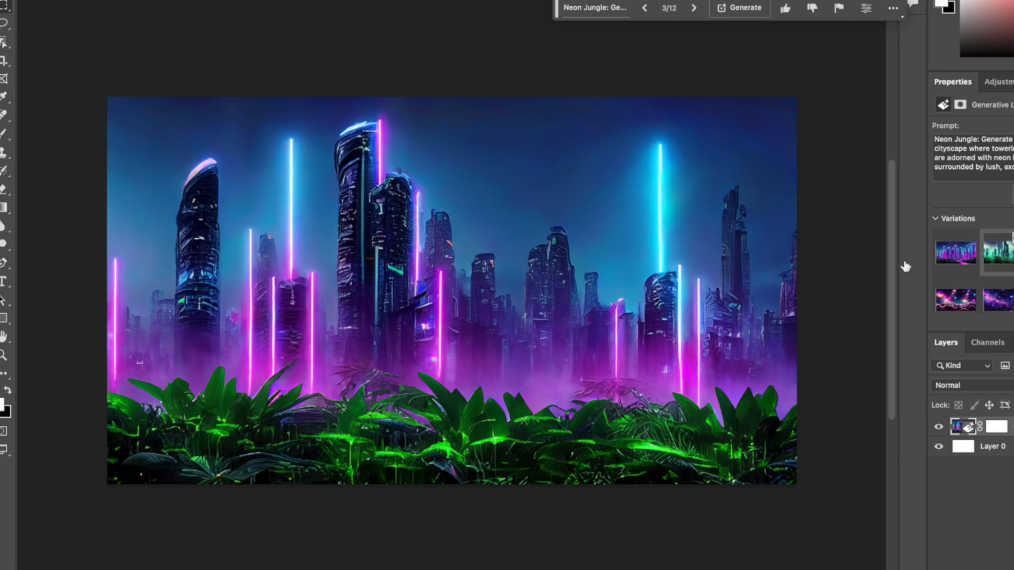
{"action": "left_click", "coordinate": [953, 263]}
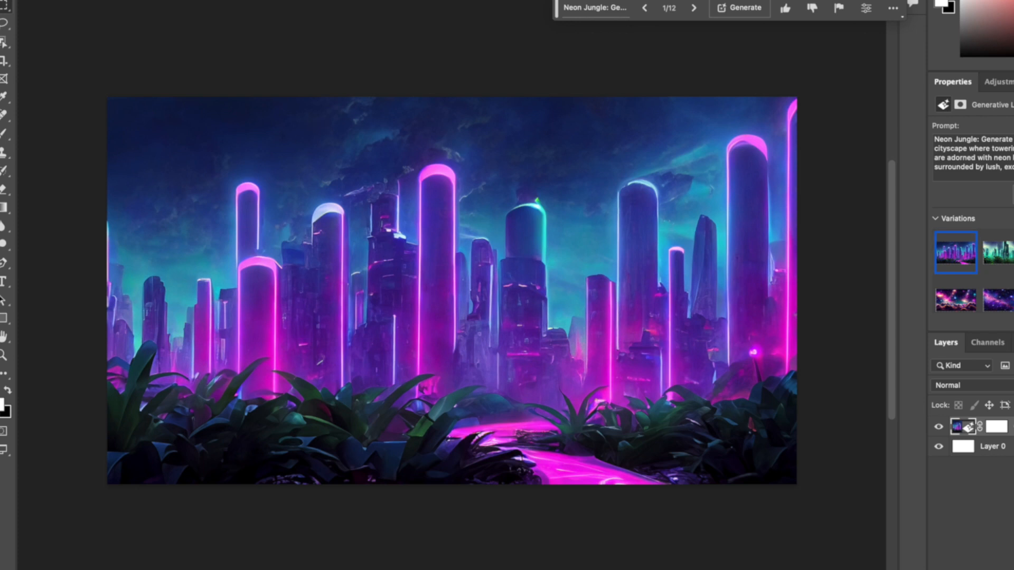
{"action": "left_click", "coordinate": [1003, 257]}
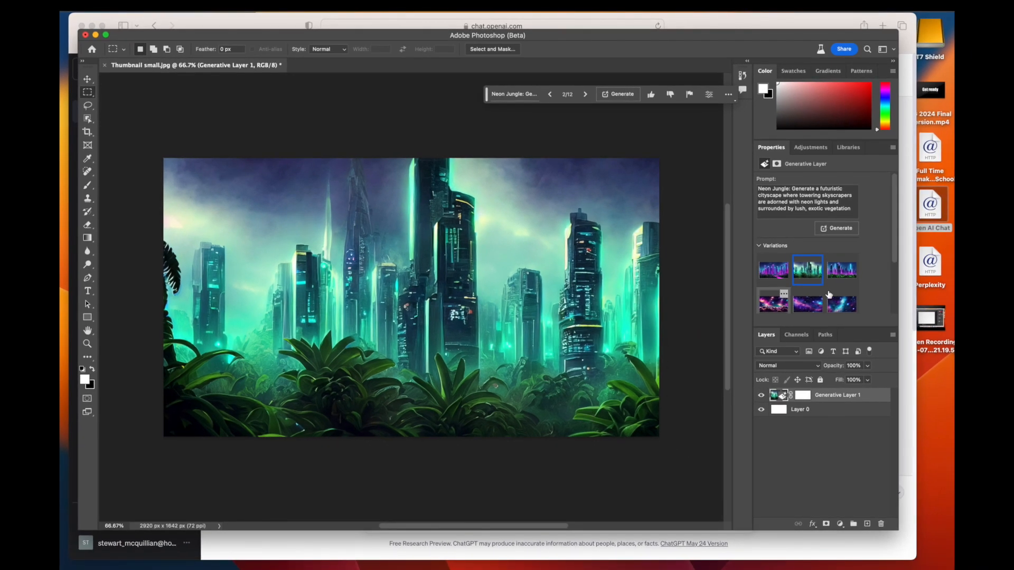
{"action": "left_click", "coordinate": [842, 270]}
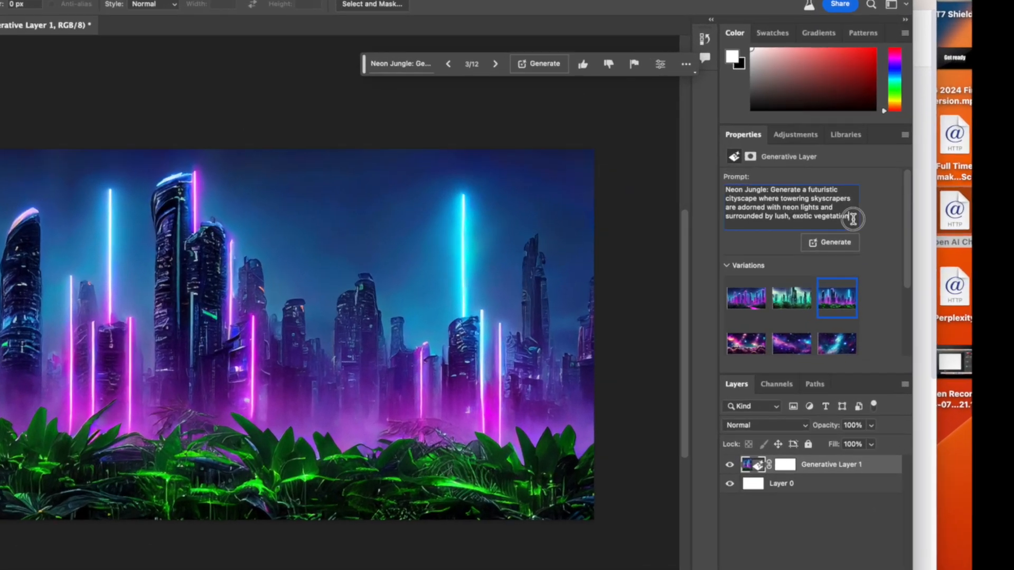
Clear the Neon Jungle prompt from the generative layer, then switch to ChatGPT and copy the Cybernetic Organism phrase.
{"action": "left_click_drag", "start_coordinate": [850, 210], "coordinate": [757, 190]}
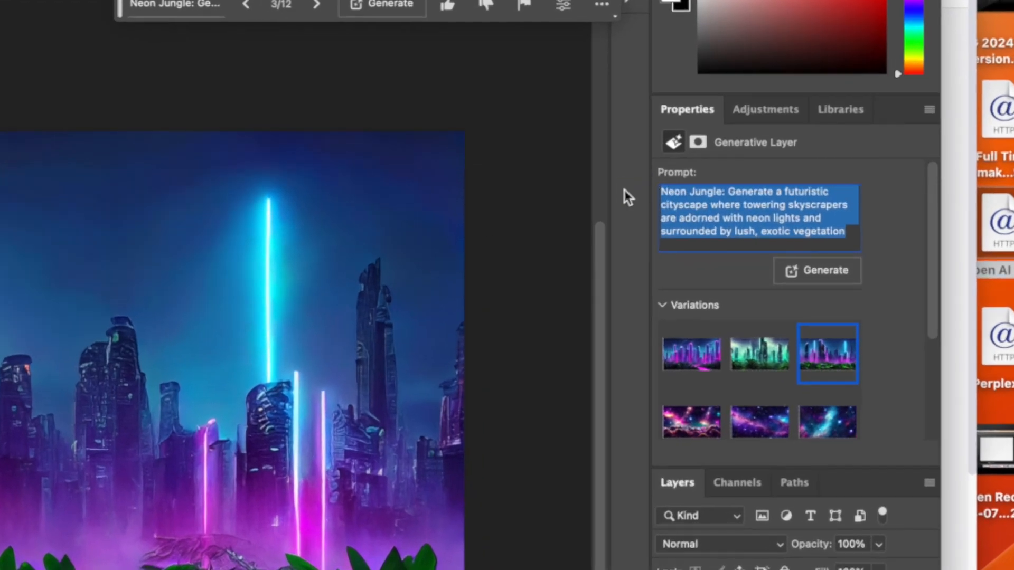
{"action": "key", "text": "BackSpace"}
{"action": "key", "text": "super+Tab"}
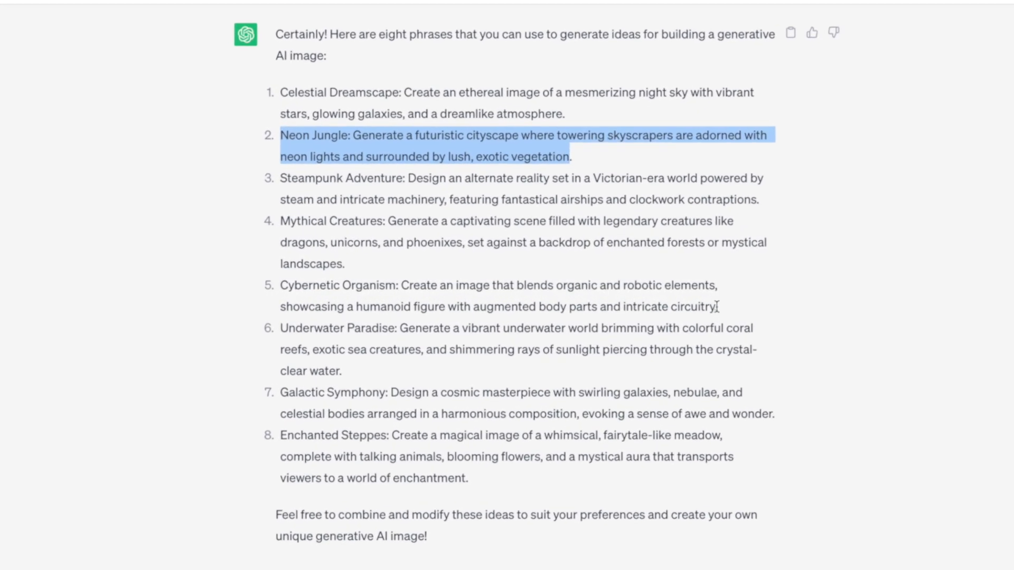
{"action": "left_click_drag", "start_coordinate": [717, 307], "coordinate": [283, 283]}
{"action": "key", "text": "super+c"}
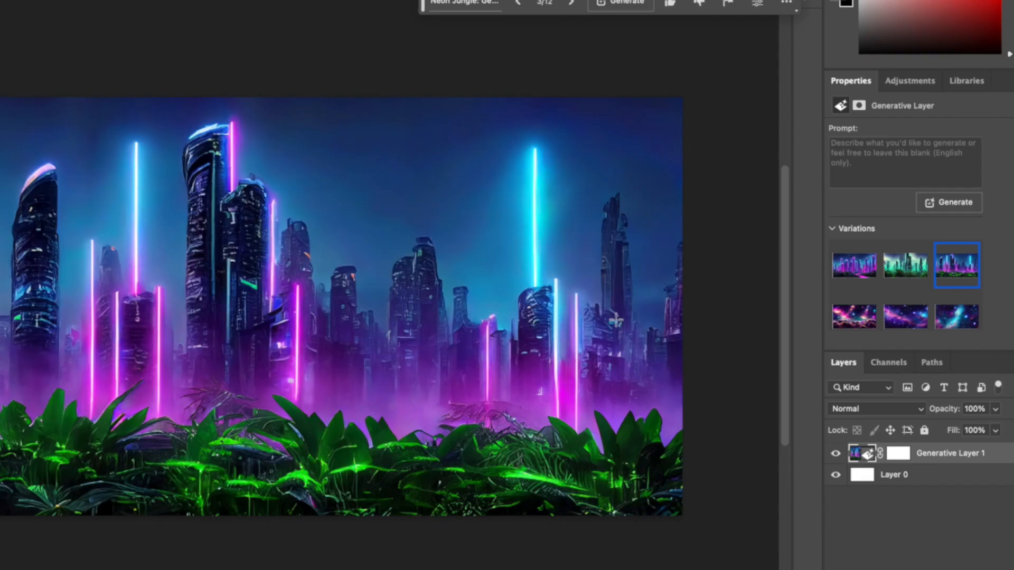
Back in Photoshop, enter the Cybernetic Organism phrase as the generative layer's prompt and generate new variations.
{"action": "left_click", "coordinate": [854, 157]}
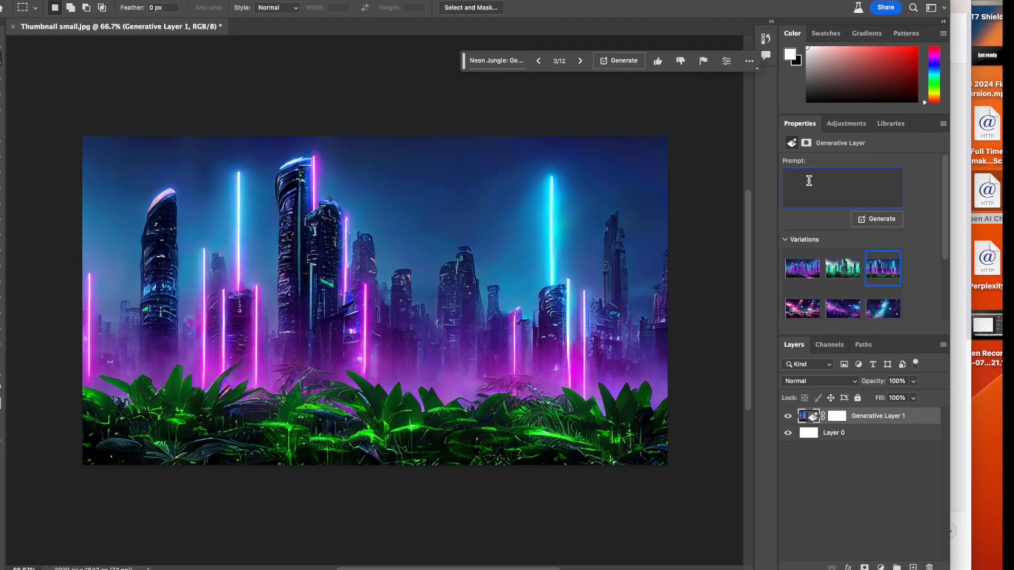
{"action": "key", "text": "super+v"}
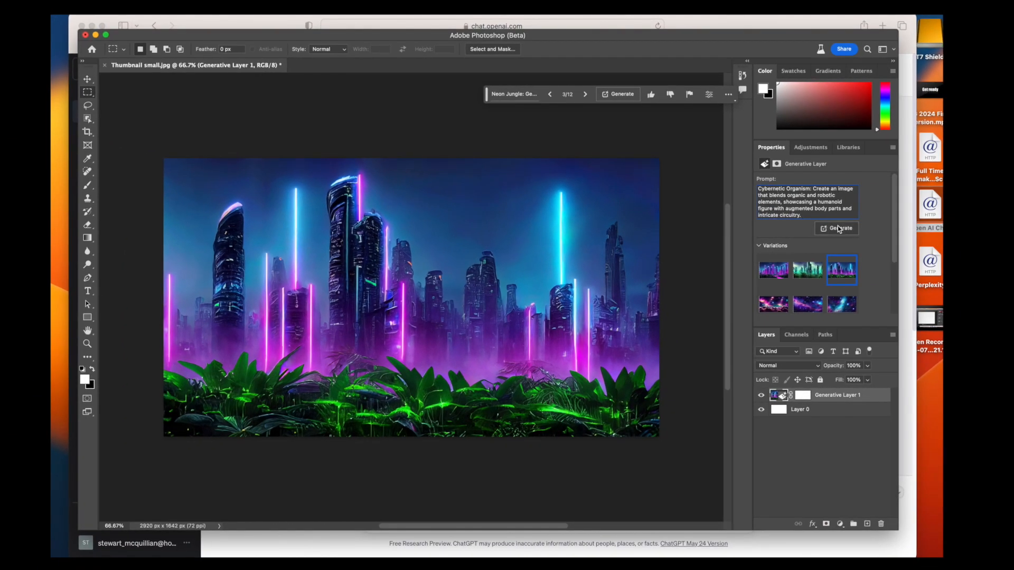
{"action": "left_click", "coordinate": [838, 228]}
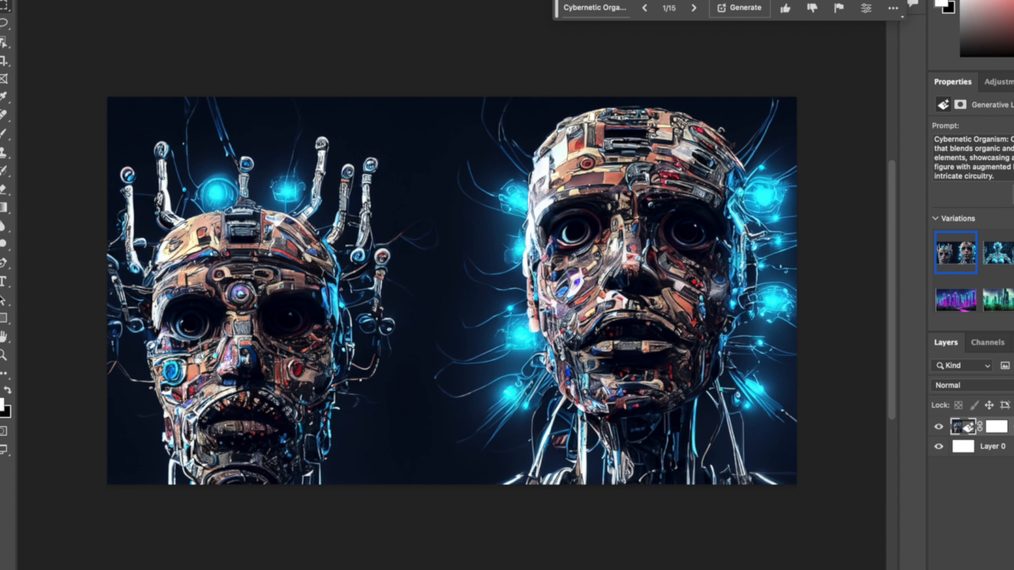
Review the first three Cybernetic Organism variations and generate another set from the same prompt.
{"action": "left_click", "coordinate": [1001, 258]}
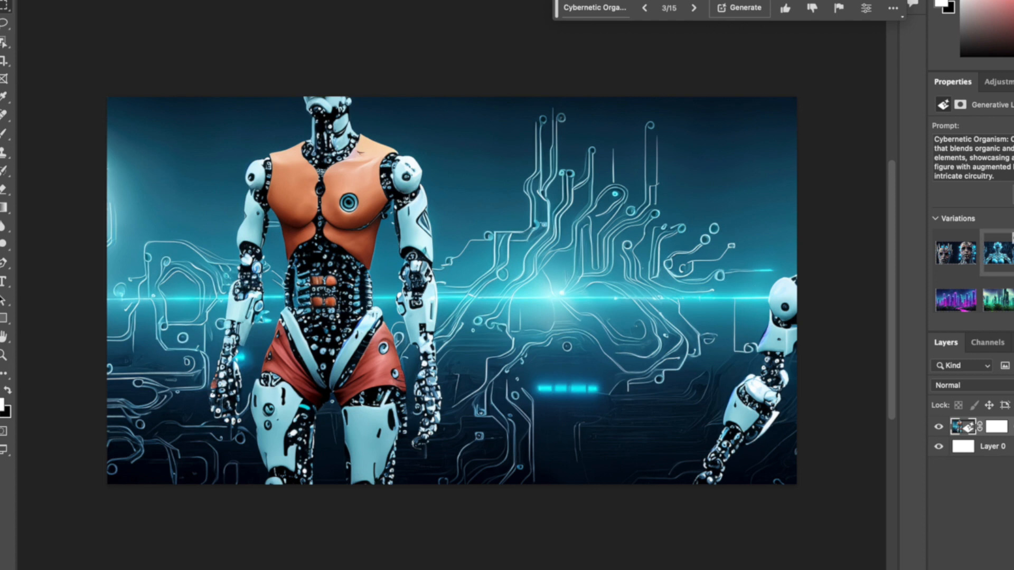
{"action": "left_click", "coordinate": [999, 254]}
{"action": "left_click", "coordinate": [956, 254]}
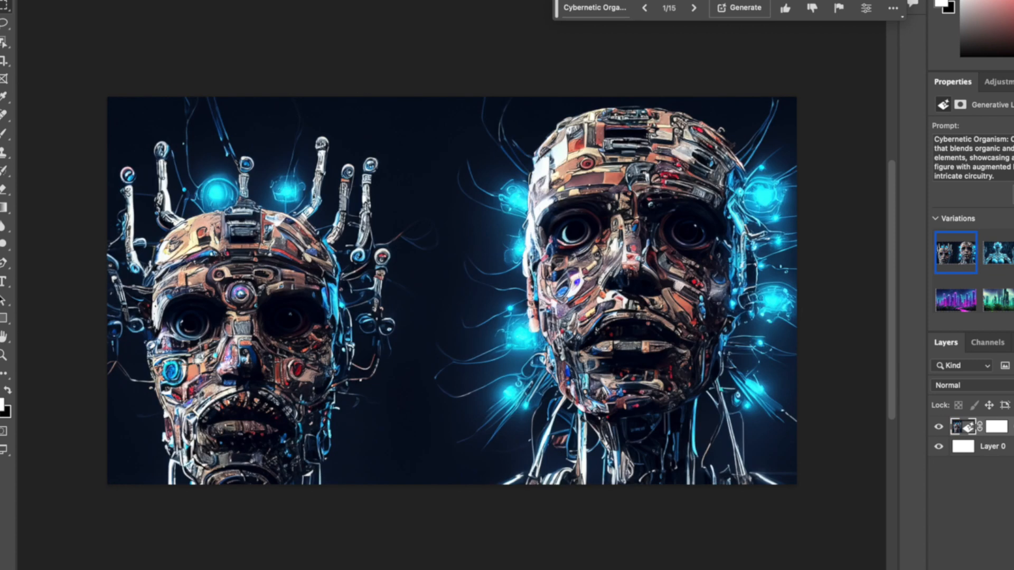
{"action": "left_click", "coordinate": [1013, 253]}
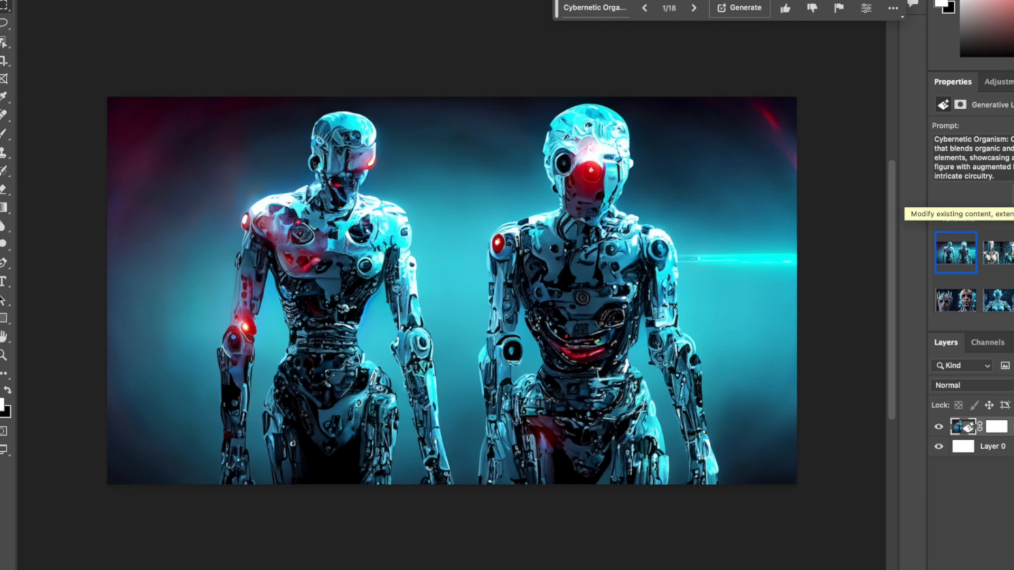
Compare the six Cybernetic Organism variations and choose the sixth, the orange-chested robot whose head is cut off at the image edge.
{"action": "left_click", "coordinate": [998, 254]}
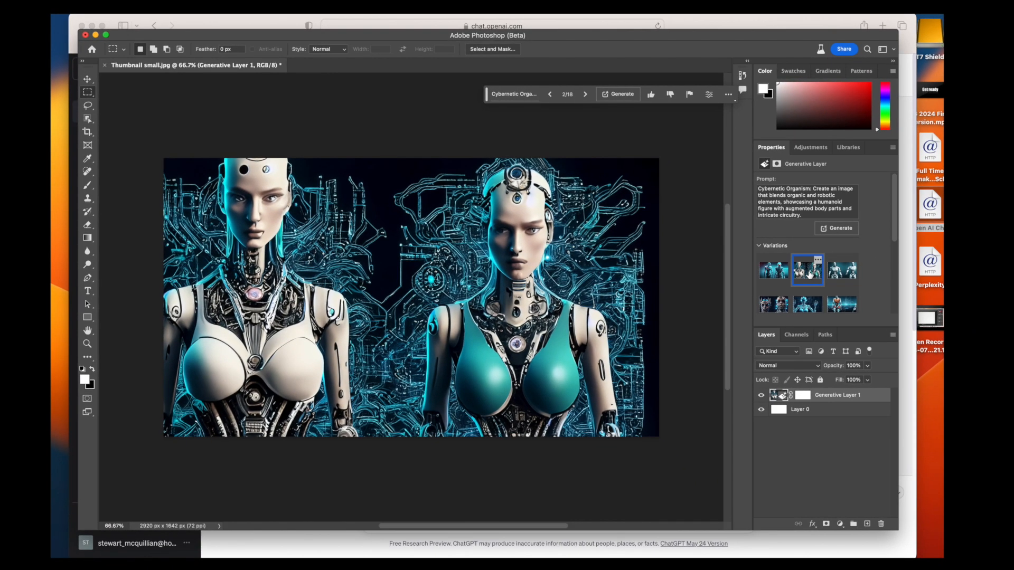
{"action": "left_click", "coordinate": [836, 274]}
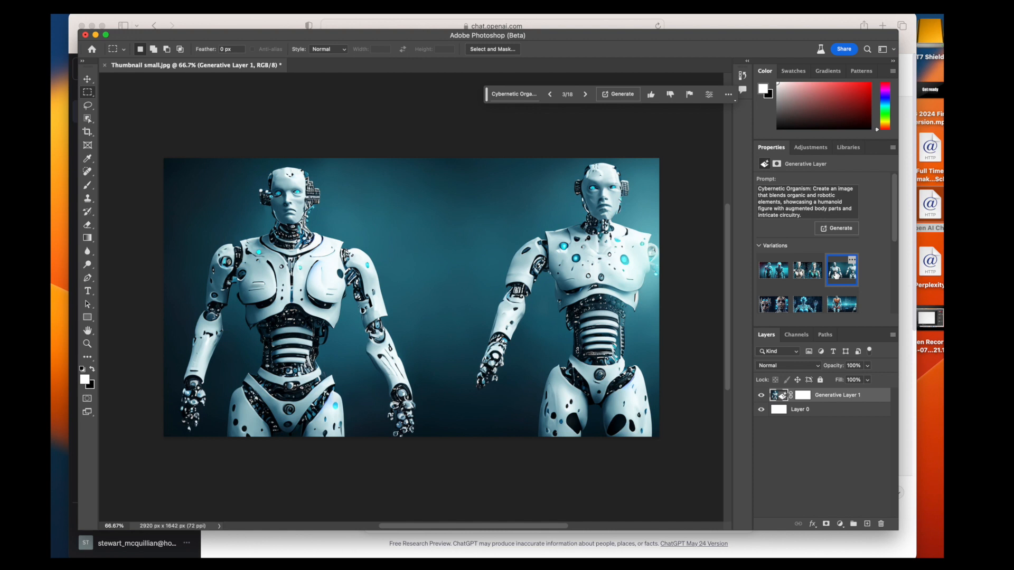
{"action": "left_click", "coordinate": [772, 273]}
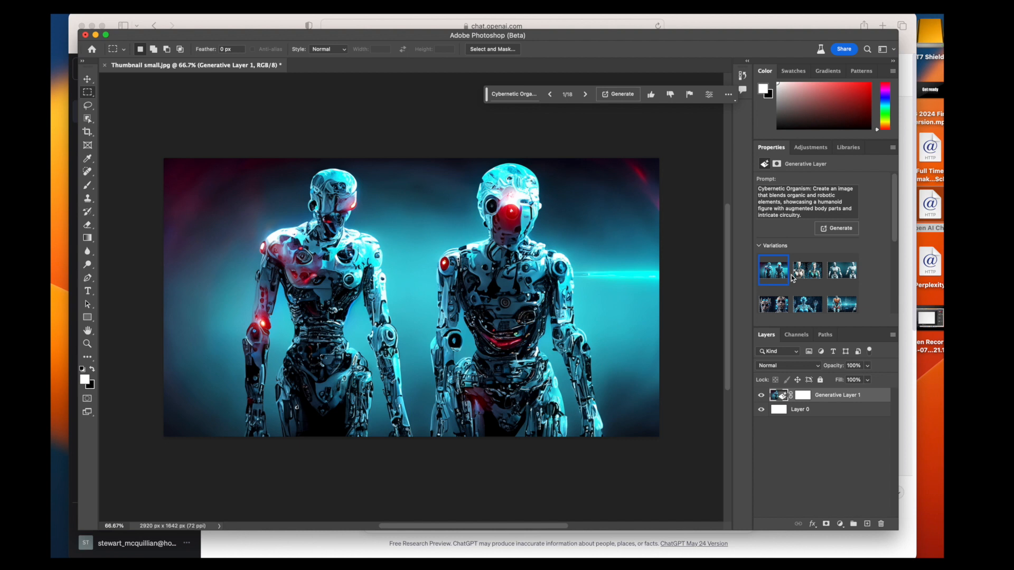
{"action": "left_click", "coordinate": [775, 310]}
{"action": "left_click", "coordinate": [805, 307]}
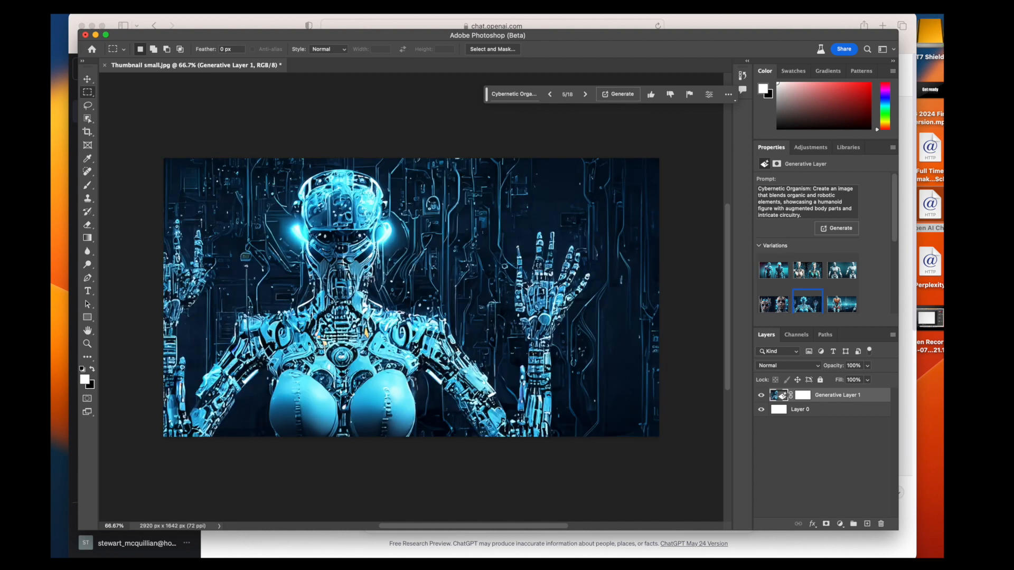
{"action": "left_click", "coordinate": [842, 304]}
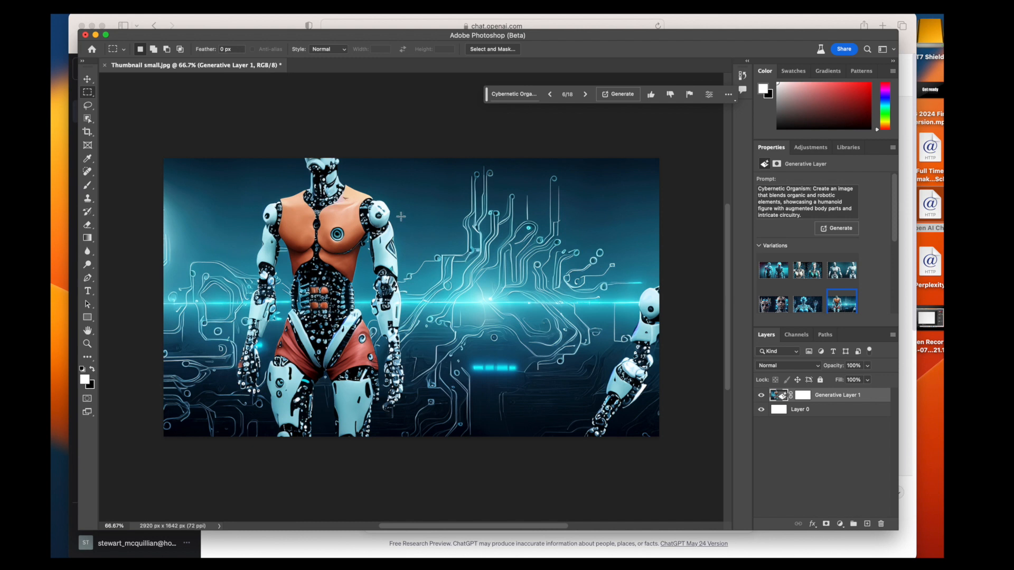
Extend the canvas upward above the robot's cut-off head with the Crop tool, to a height of about 2297 px.
{"action": "left_click", "coordinate": [88, 131]}
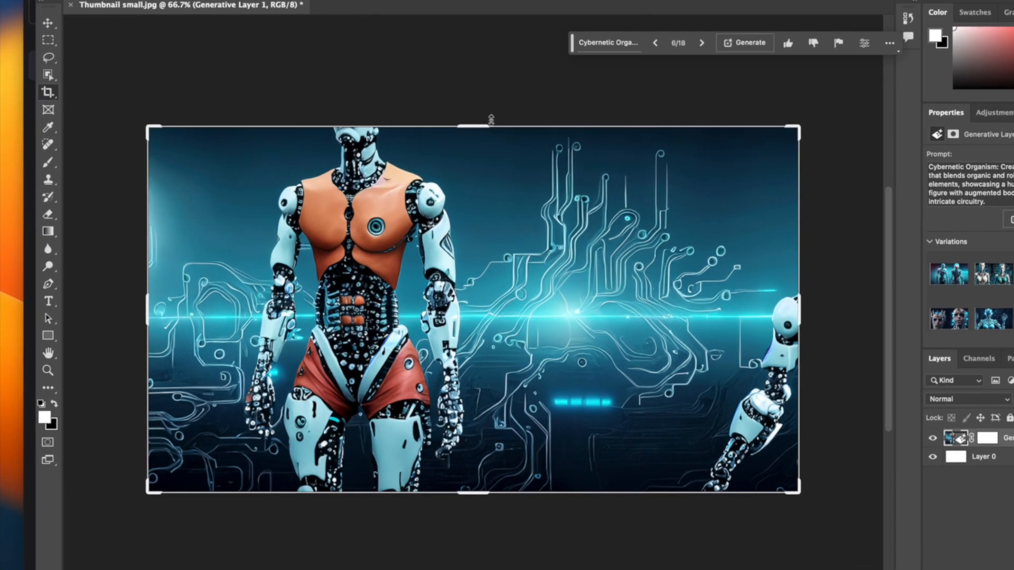
{"action": "left_click", "coordinate": [477, 127]}
{"action": "left_click_drag", "start_coordinate": [478, 127], "coordinate": [480, 53]}
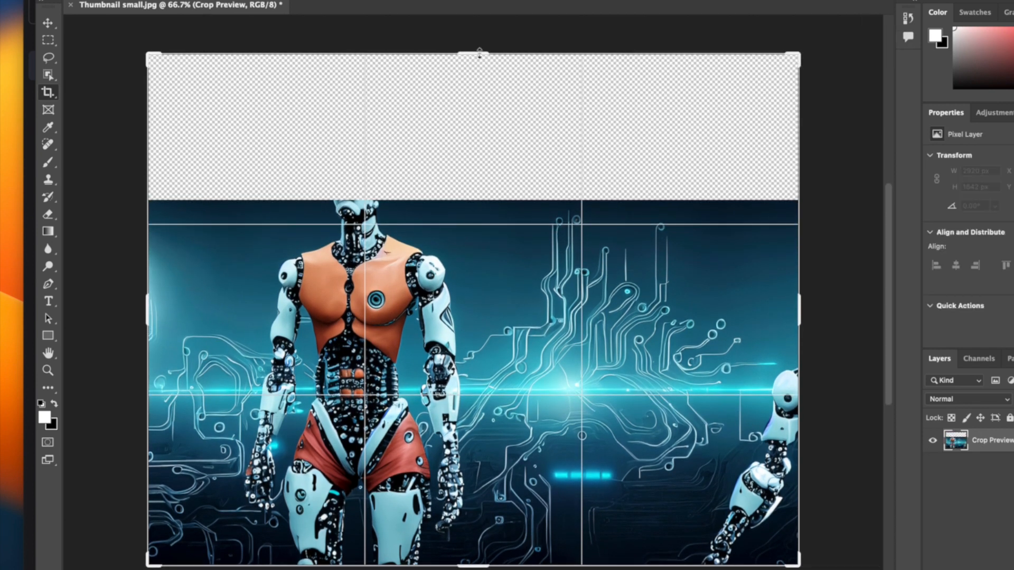
Apply the crop, select the empty strip with a slight overlap onto the image, and fill it using Generative Fill without a prompt.
{"action": "left_click", "coordinate": [48, 39]}
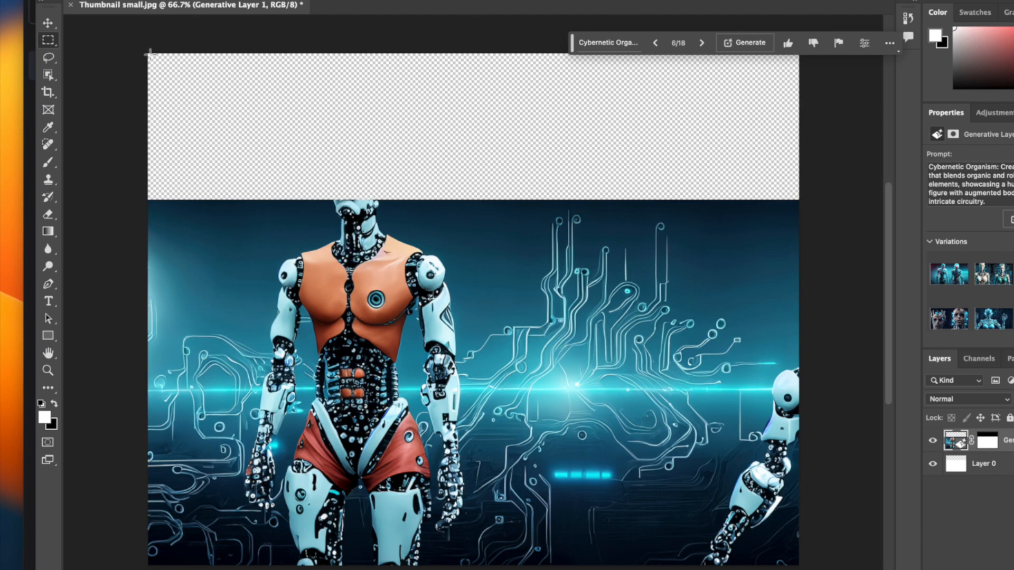
{"action": "left_click_drag", "start_coordinate": [148, 52], "coordinate": [523, 211]}
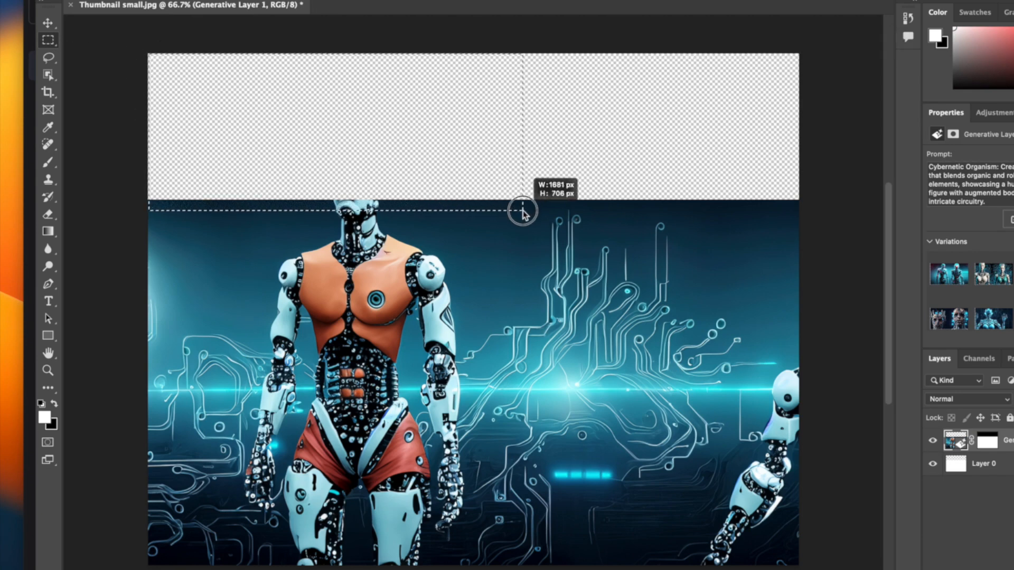
{"action": "left_click_drag", "start_coordinate": [609, 221], "coordinate": [824, 211]}
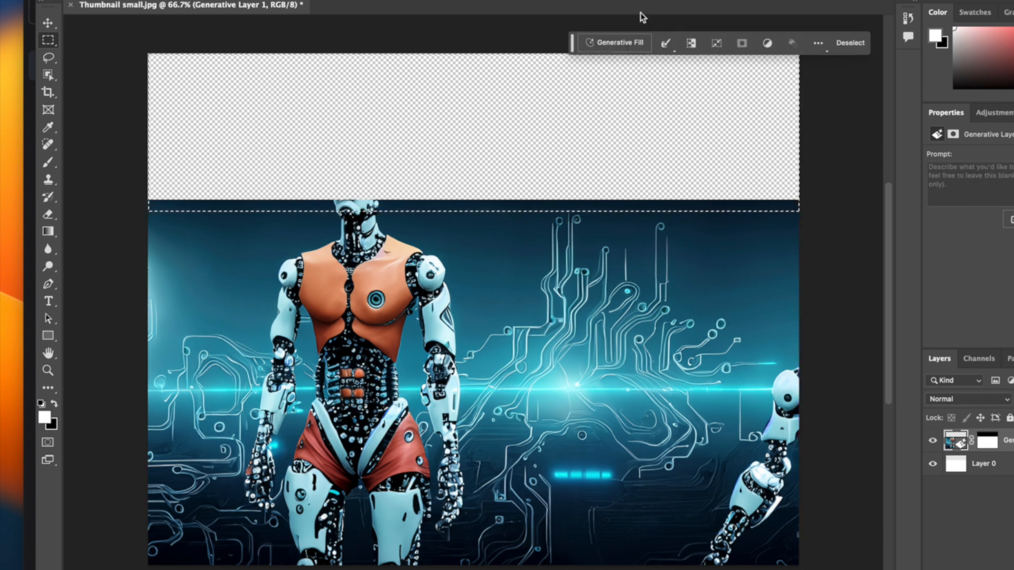
{"action": "left_click", "coordinate": [617, 42]}
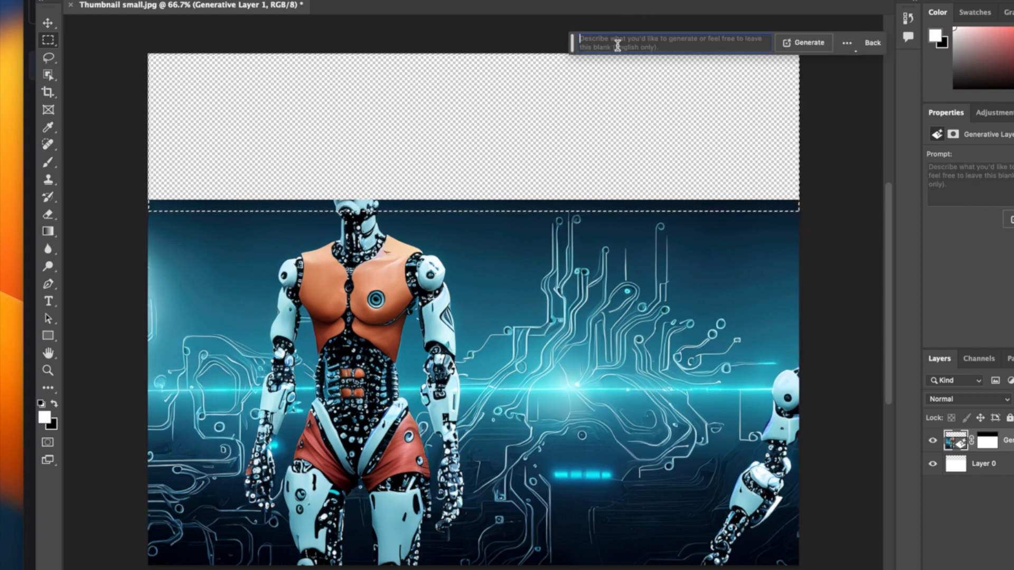
{"action": "left_click", "coordinate": [808, 45]}
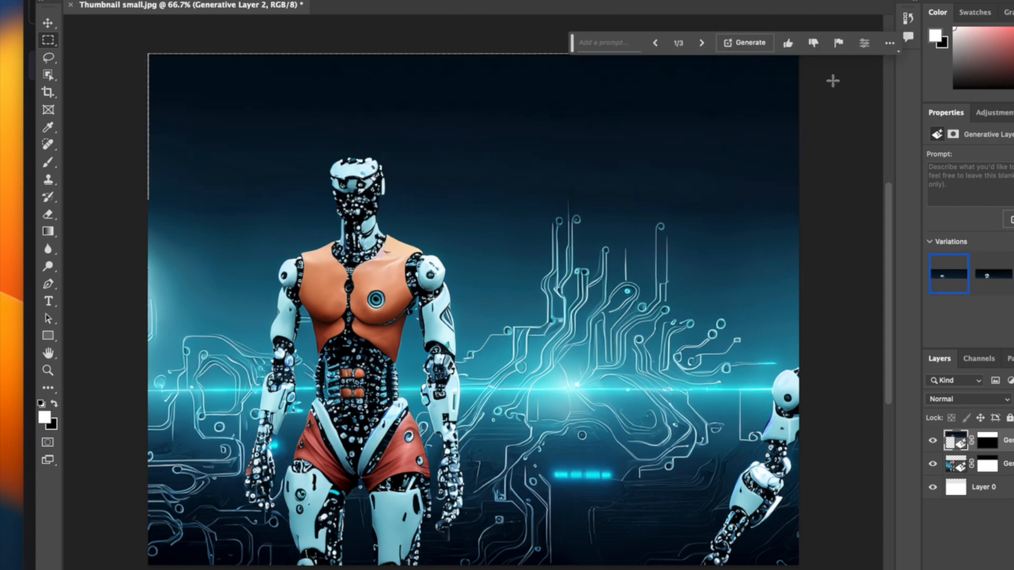
Compare the three generated robot heads and choose the second variation, with the rounded helmet and dark visor.
{"action": "left_click", "coordinate": [993, 284]}
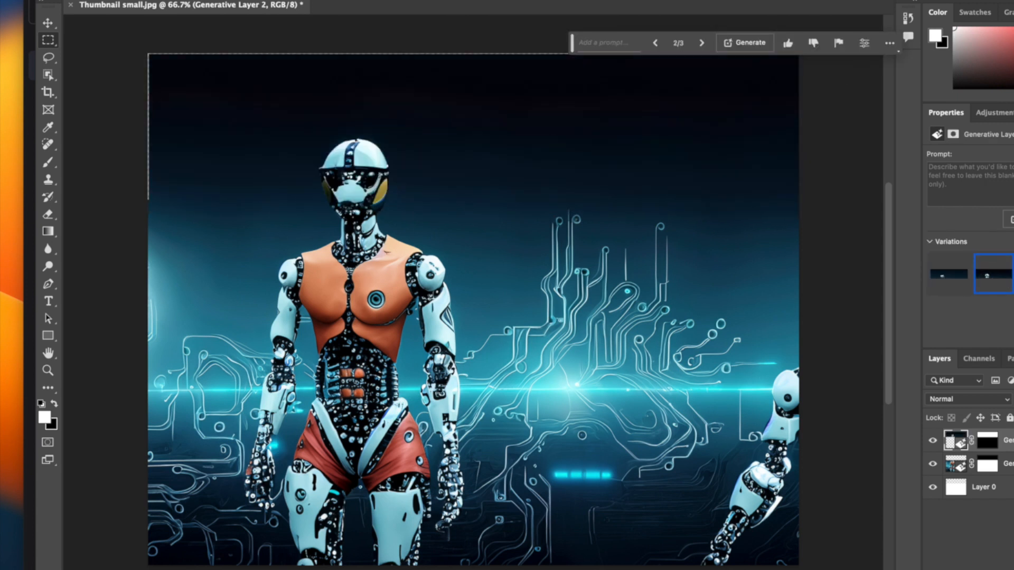
{"action": "left_click", "coordinate": [1013, 280]}
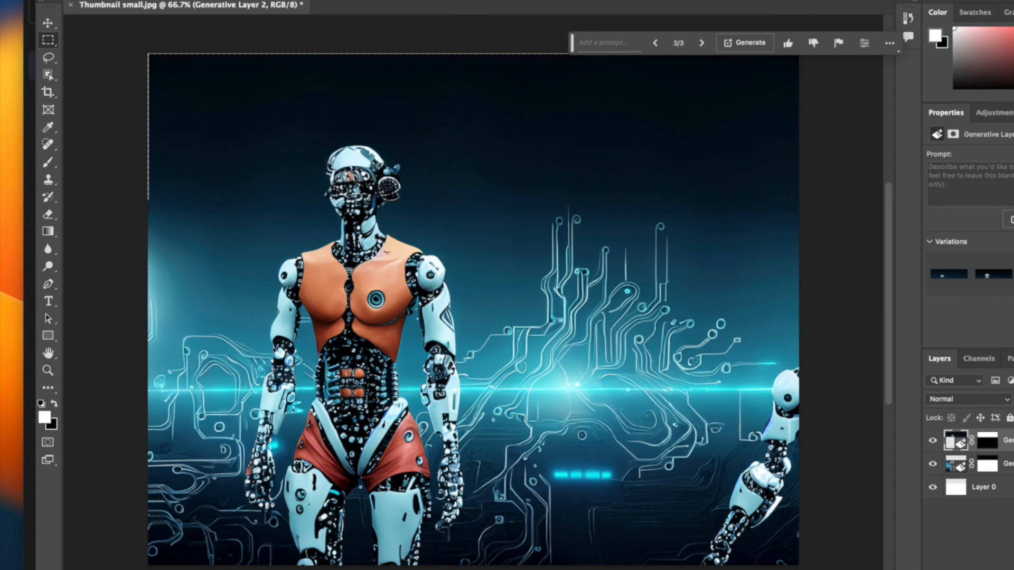
{"action": "left_click", "coordinate": [993, 274]}
{"action": "left_click", "coordinate": [942, 284]}
{"action": "left_click", "coordinate": [993, 275]}
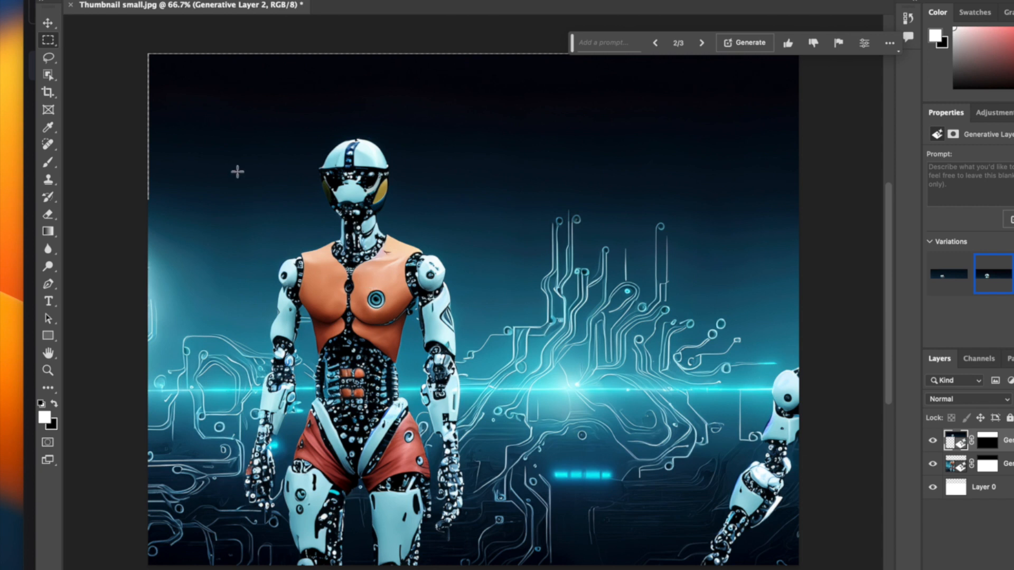
Lasso a loose area around the robot's helmeted head and neck and run Generative Fill with the prompt "Cyber robot head".
{"action": "left_click", "coordinate": [49, 57]}
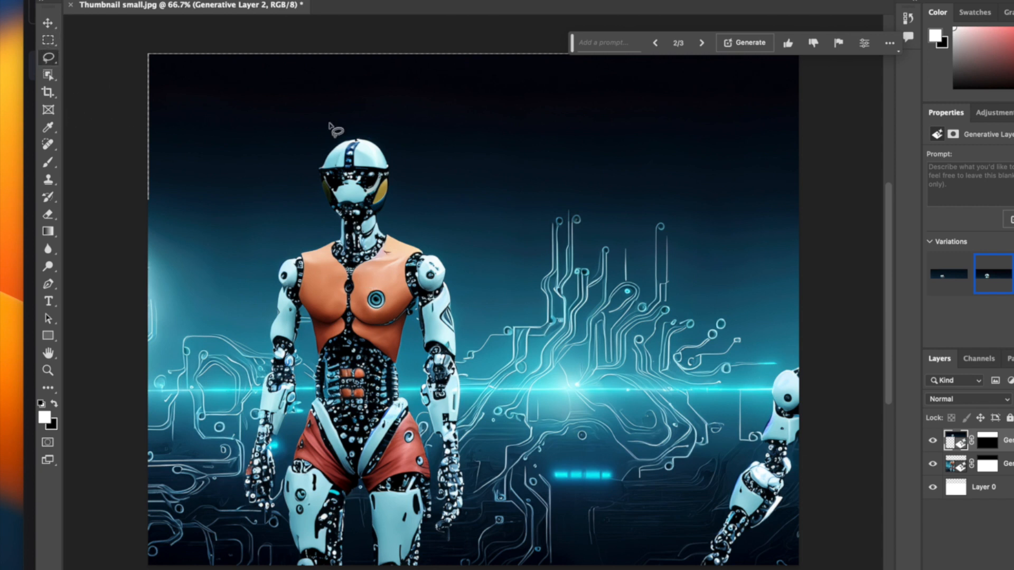
{"action": "mouse_move", "coordinate": [341, 91]}
{"action": "left_mouse_down"}
{"action": "mouse_move", "coordinate": [272, 127]}
{"action": "mouse_move", "coordinate": [253, 186]}
{"action": "mouse_move", "coordinate": [282, 238]}
{"action": "mouse_move", "coordinate": [370, 270]}
{"action": "mouse_move", "coordinate": [412, 257]}
{"action": "mouse_move", "coordinate": [448, 219]}
{"action": "mouse_move", "coordinate": [460, 176]}
{"action": "mouse_move", "coordinate": [451, 129]}
{"action": "mouse_move", "coordinate": [395, 85]}
{"action": "left_mouse_up"}
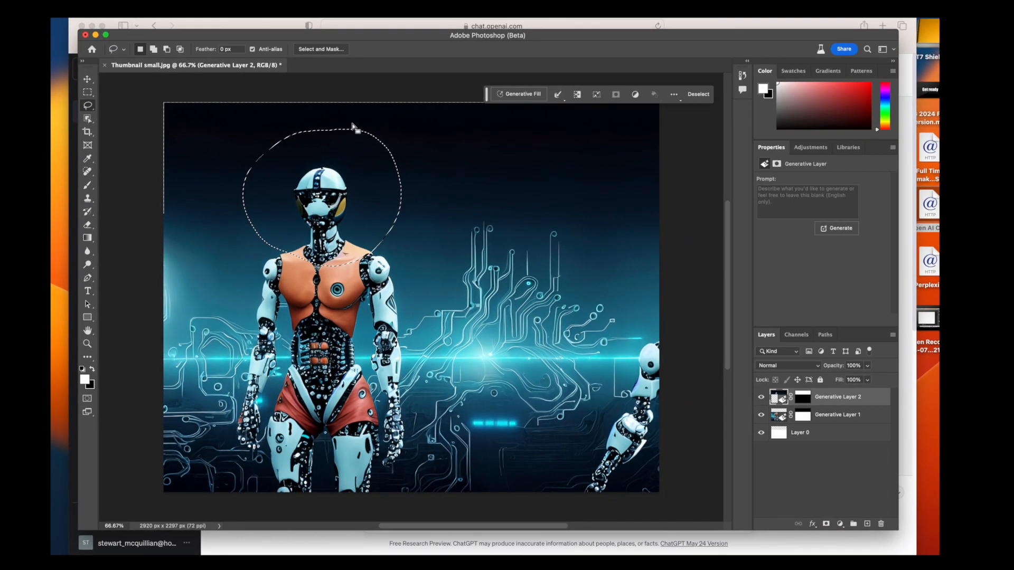
{"action": "left_click", "coordinate": [520, 94]}
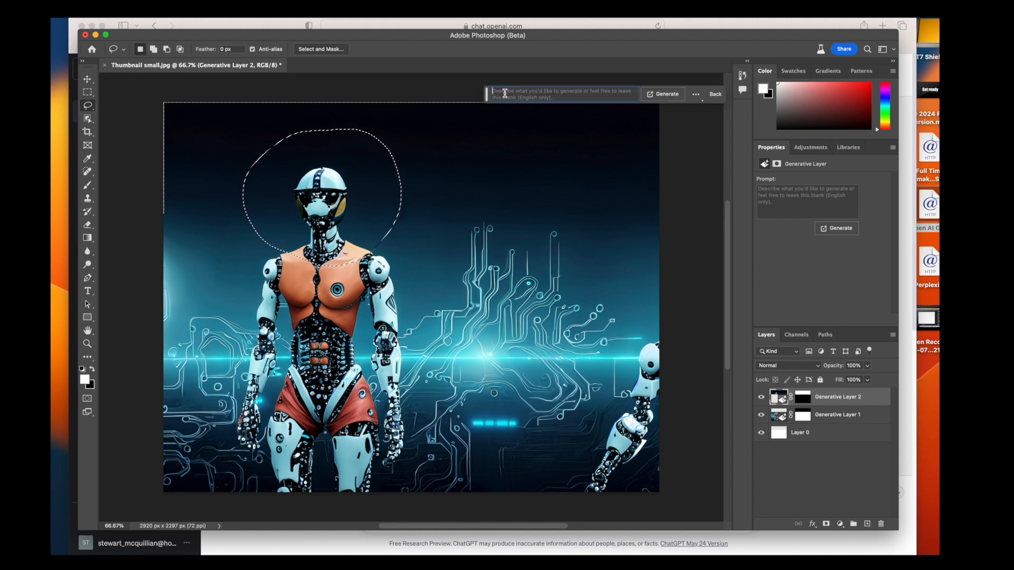
{"action": "type", "text": "Cyber robo"}
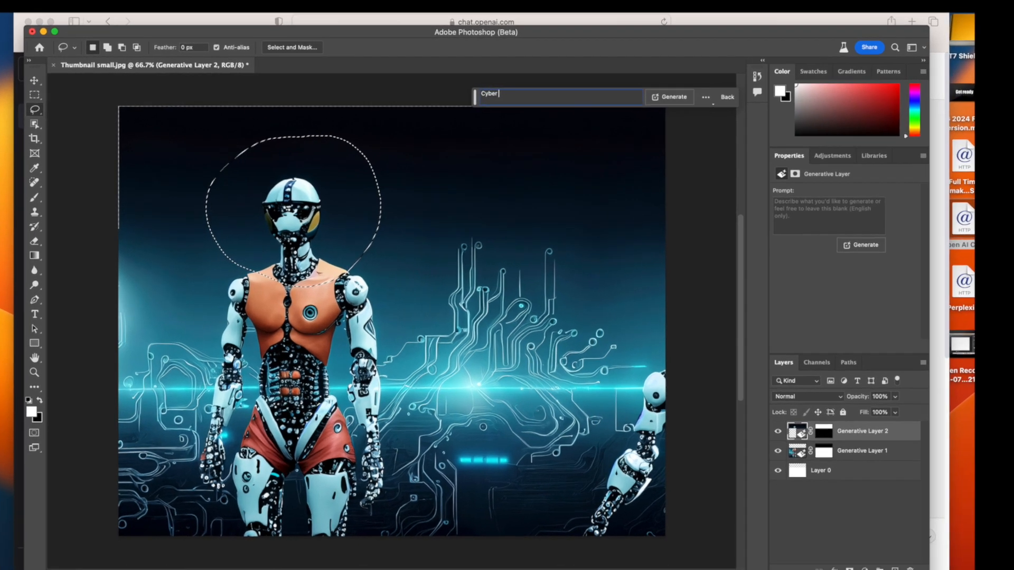
{"action": "type", "text": "t "}
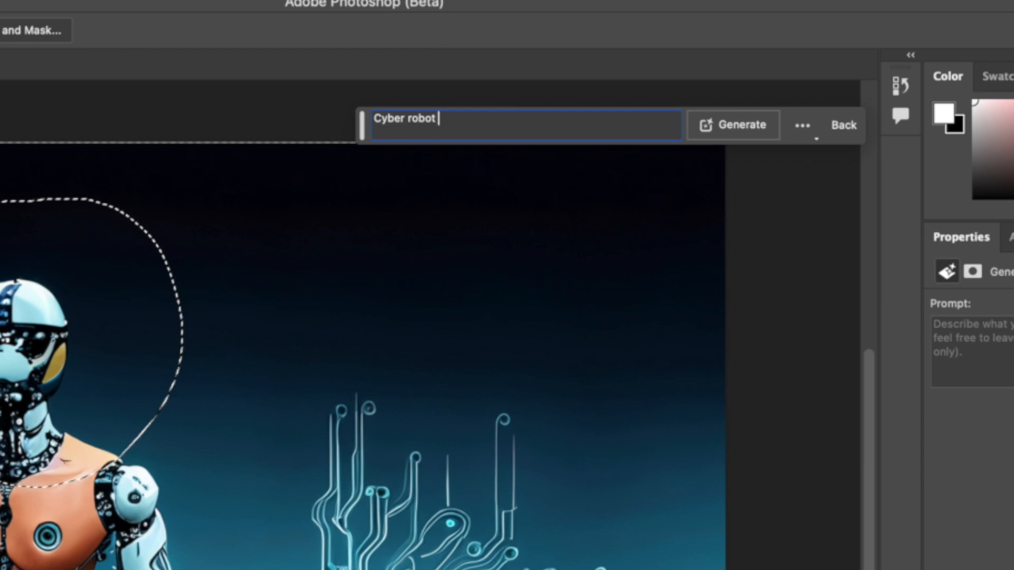
{"action": "type", "text": "head"}
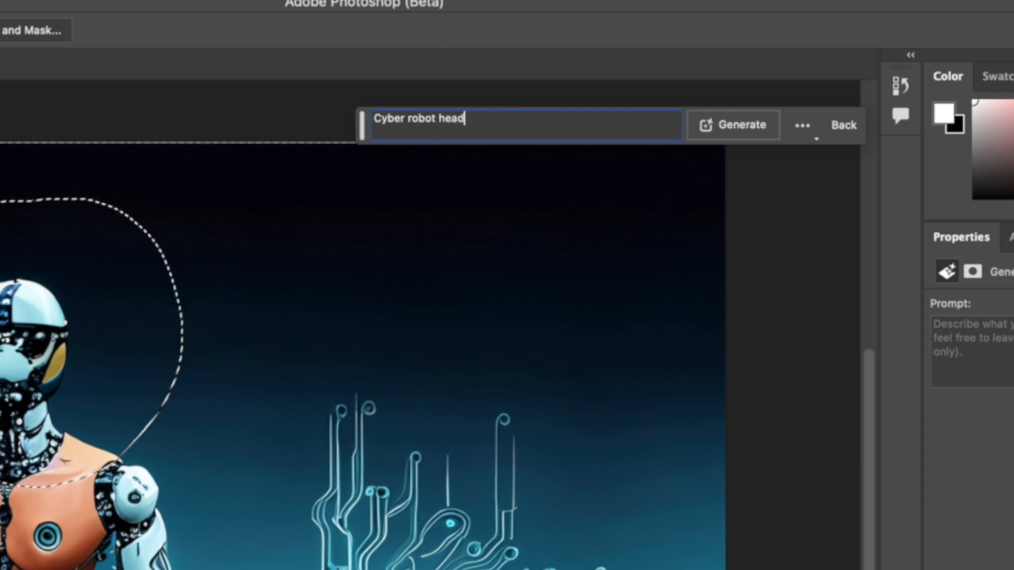
{"action": "left_click", "coordinate": [730, 125]}
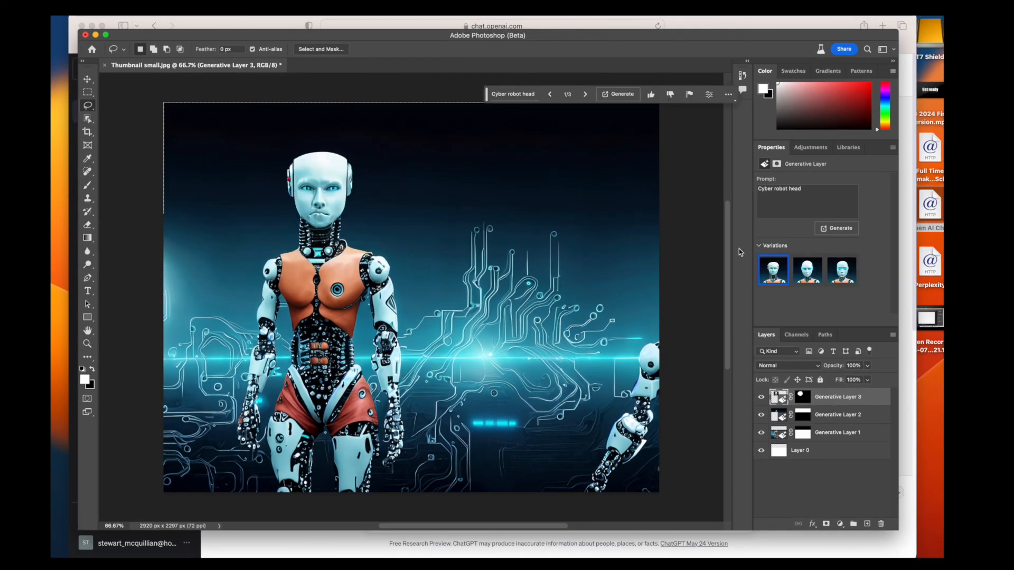
Compare the three robot head variations and choose the first, the flat-topped pale face with a segmented mechanical neck.
{"action": "left_click", "coordinate": [806, 275]}
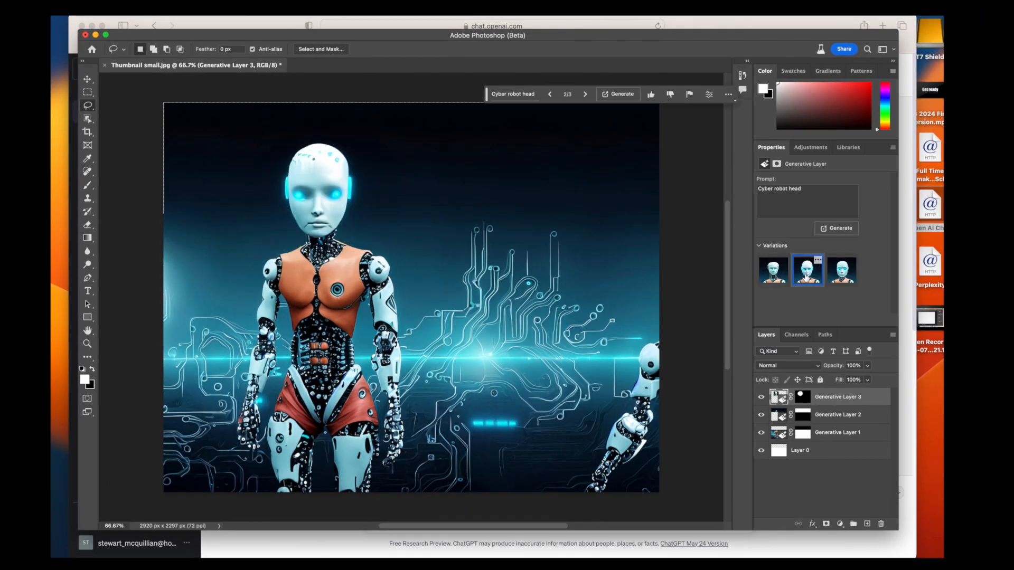
{"action": "left_click", "coordinate": [840, 280]}
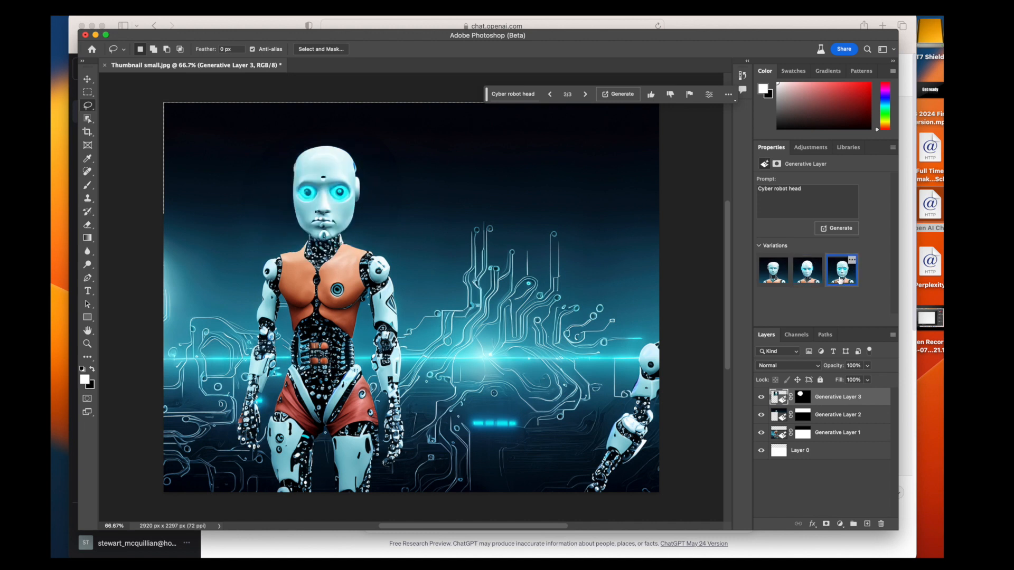
{"action": "left_click", "coordinate": [812, 278]}
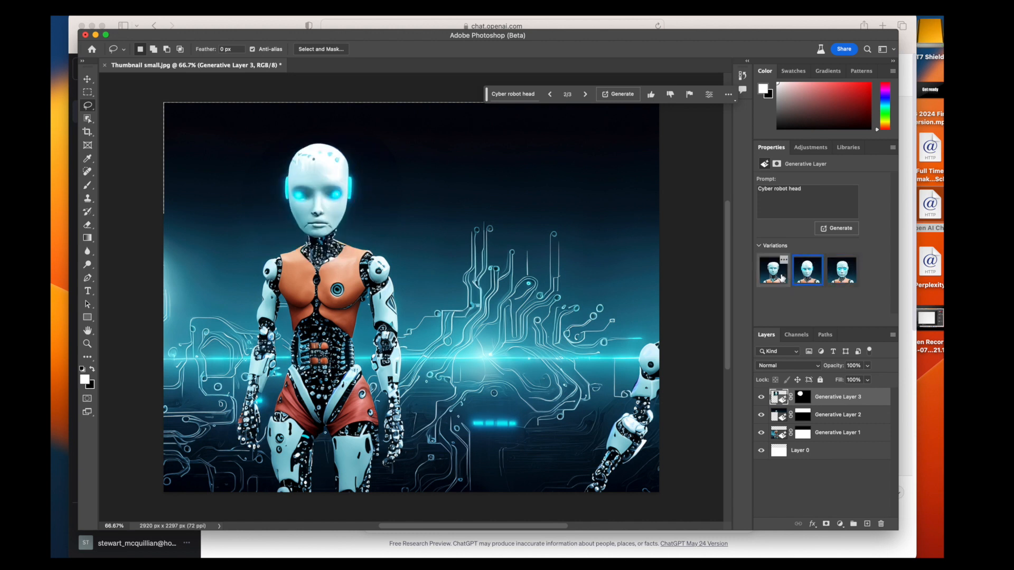
{"action": "left_click", "coordinate": [767, 279]}
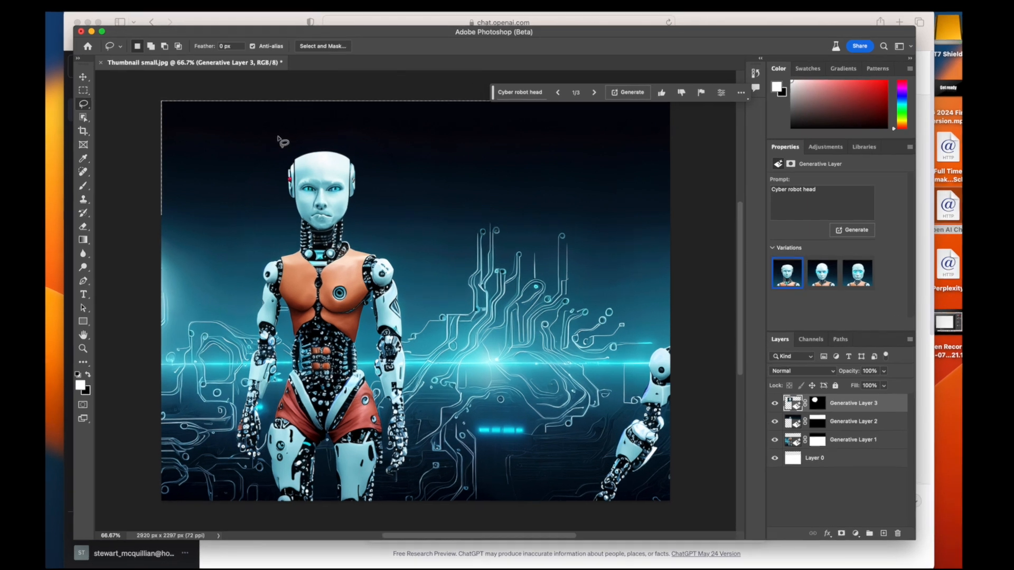
Lasso a narrow area over the top of the robot's head and run Generative Fill with the prompt "add a cyborg hat".
{"action": "mouse_move", "coordinate": [277, 139]}
{"action": "left_mouse_down"}
{"action": "mouse_move", "coordinate": [288, 182]}
{"action": "mouse_move", "coordinate": [356, 174]}
{"action": "left_mouse_up"}
{"action": "mouse_move", "coordinate": [423, 180]}
{"action": "left_mouse_down"}
{"action": "mouse_move", "coordinate": [478, 169]}
{"action": "mouse_move", "coordinate": [403, 107]}
{"action": "mouse_move", "coordinate": [310, 111]}
{"action": "mouse_move", "coordinate": [300, 131]}
{"action": "left_mouse_up"}
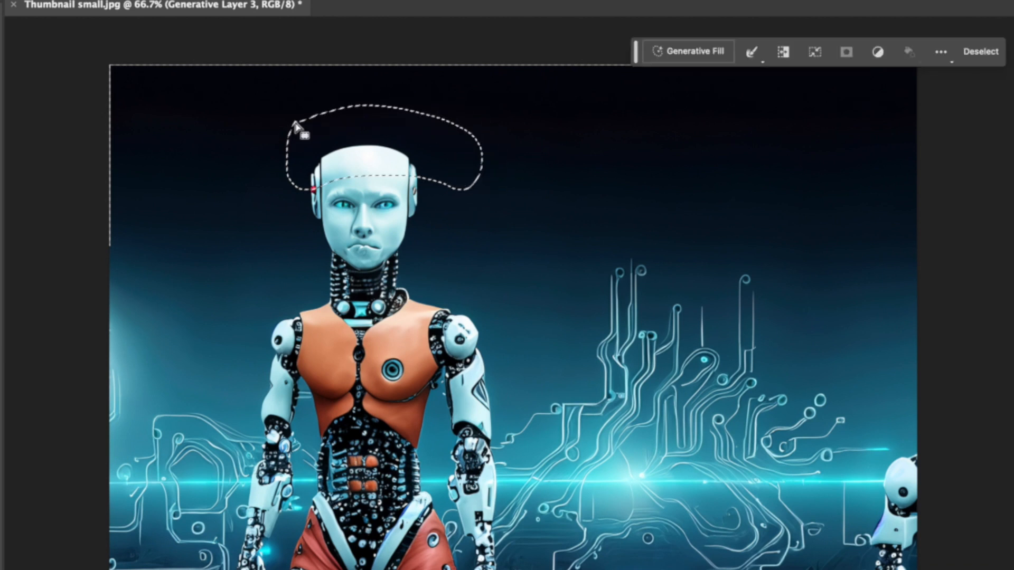
{"action": "left_click", "coordinate": [693, 49]}
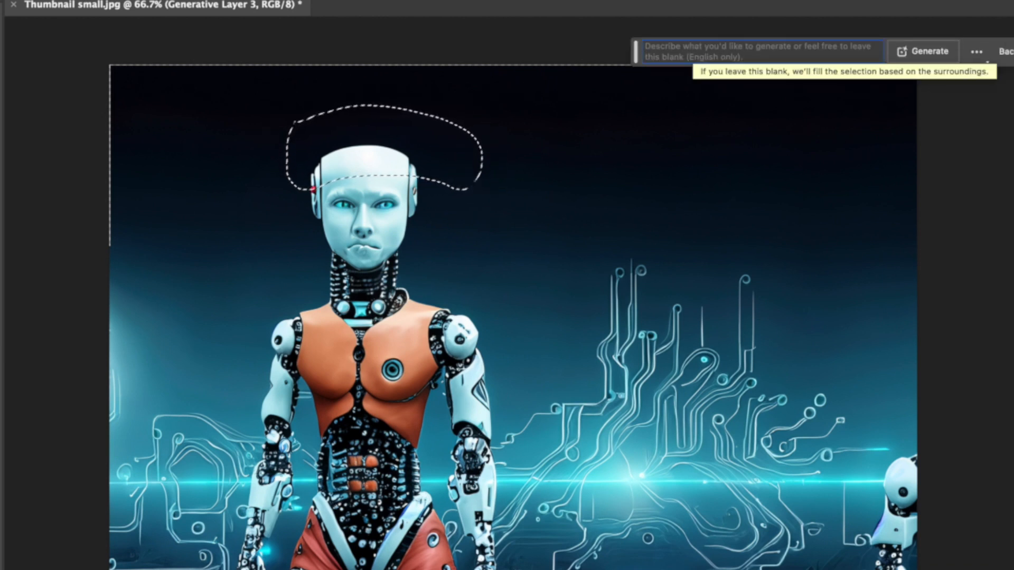
{"action": "type", "text": "add a cyborg hat"}
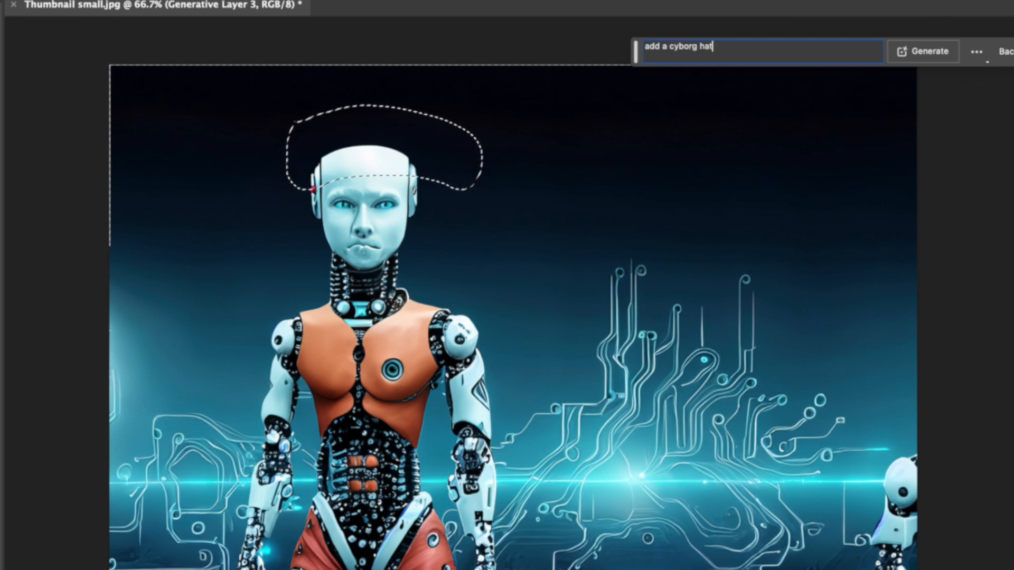
{"action": "left_click", "coordinate": [930, 57]}
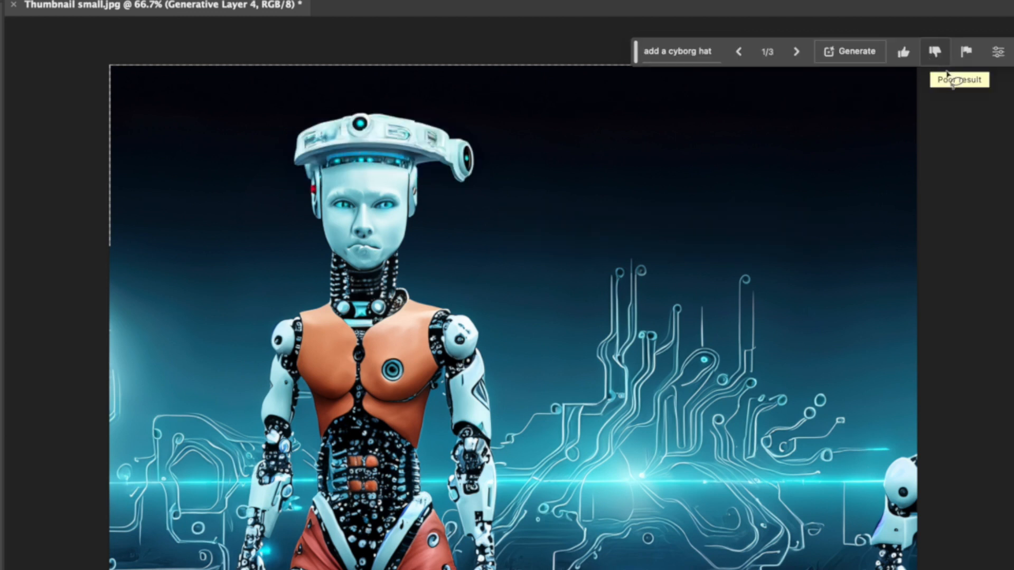
Compare the three cyborg hat variations, and undo the hat fill together with its selection.
{"action": "left_click", "coordinate": [797, 52]}
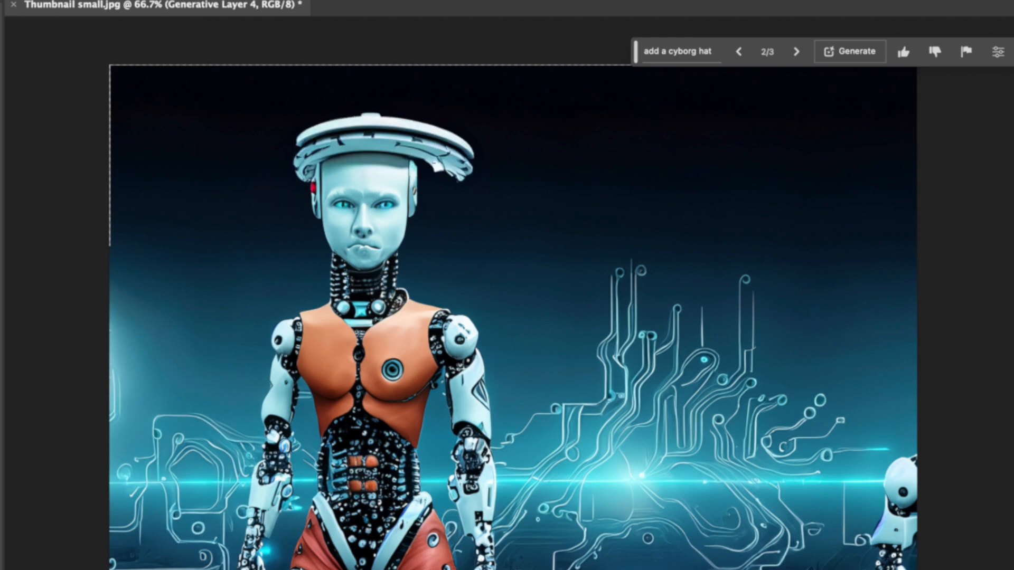
{"action": "left_click", "coordinate": [796, 52]}
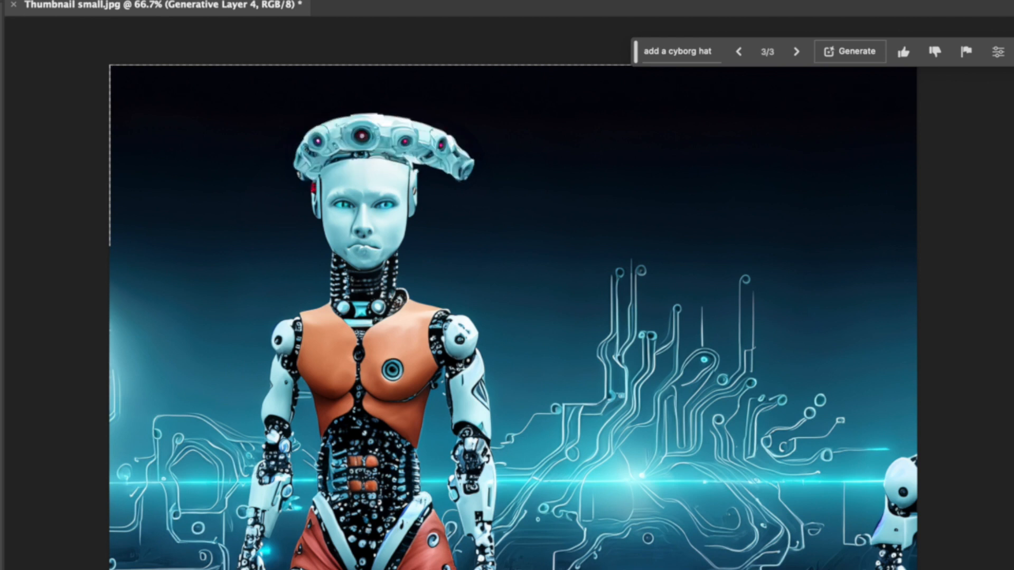
{"action": "left_click", "coordinate": [739, 52]}
{"action": "left_click", "coordinate": [739, 52]}
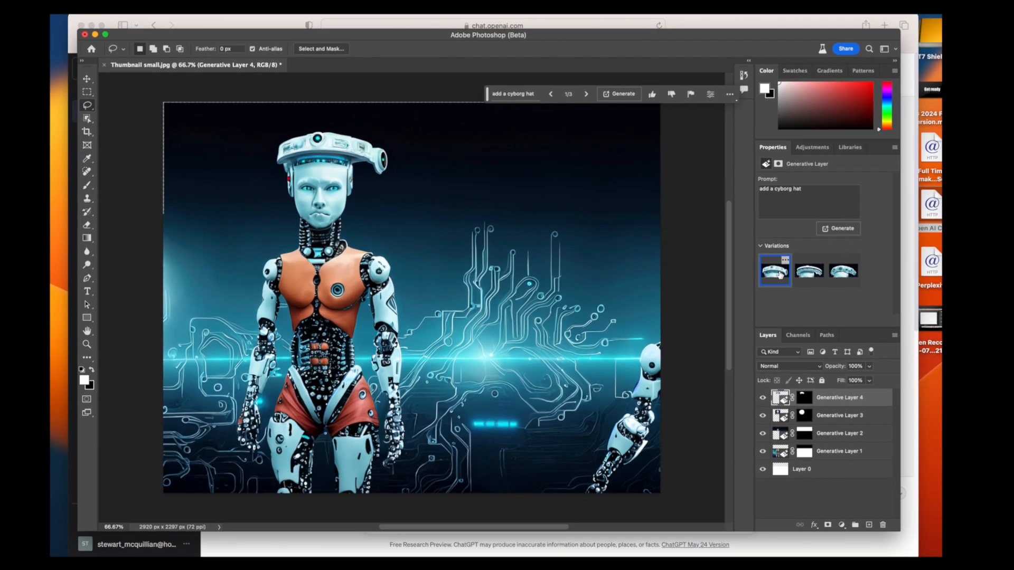
{"action": "key", "text": "super+z"}
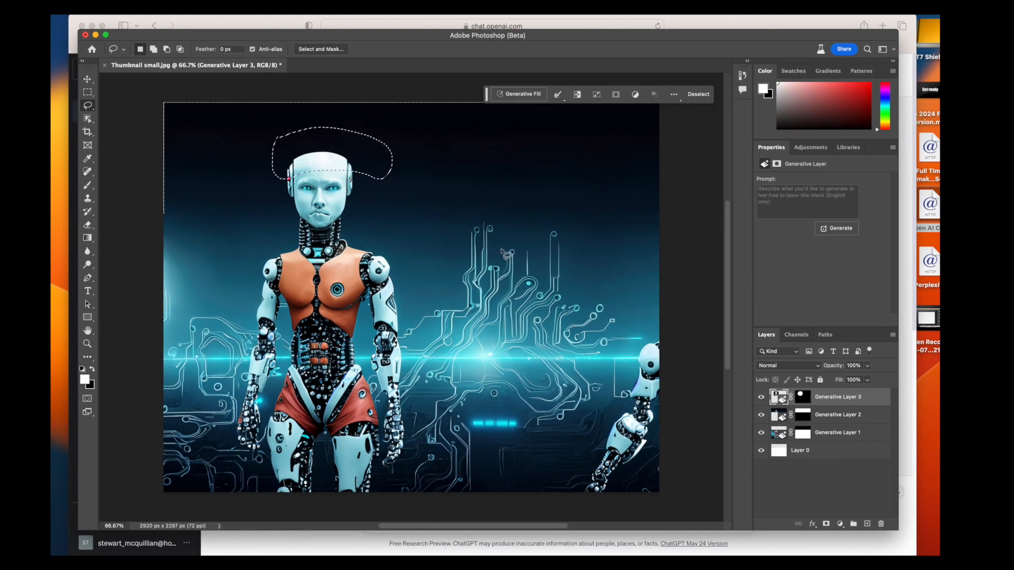
{"action": "key", "text": "super+shift+z"}
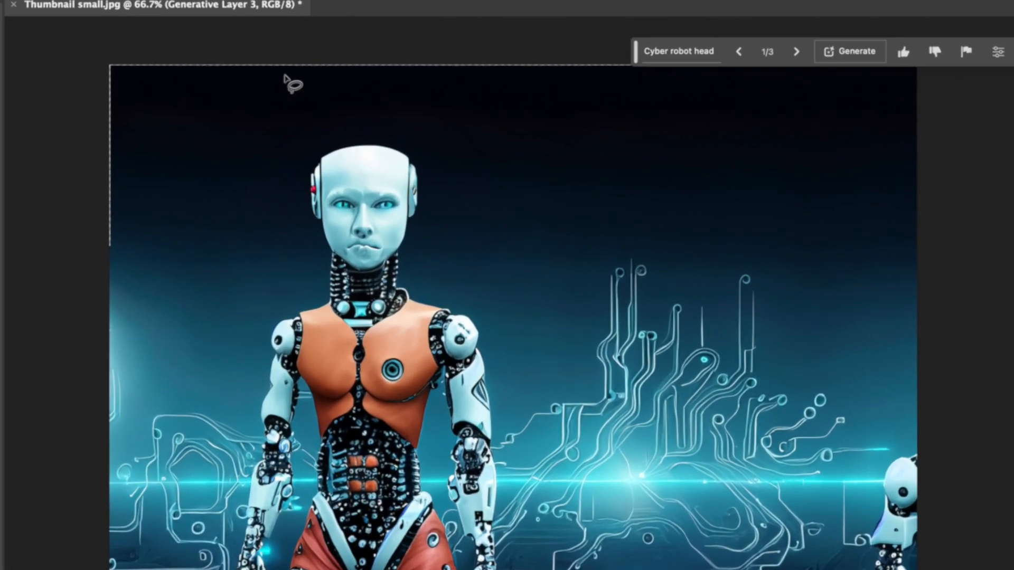
Lasso a wider area above and across the robot's forehead and run Generative Fill with the prompt "cyborg robotic hat".
{"action": "mouse_move", "coordinate": [282, 84]}
{"action": "left_mouse_down"}
{"action": "mouse_move", "coordinate": [240, 90]}
{"action": "mouse_move", "coordinate": [213, 123]}
{"action": "mouse_move", "coordinate": [220, 168]}
{"action": "mouse_move", "coordinate": [471, 208]}
{"action": "mouse_move", "coordinate": [545, 181]}
{"action": "mouse_move", "coordinate": [556, 129]}
{"action": "mouse_move", "coordinate": [512, 78]}
{"action": "left_mouse_up"}
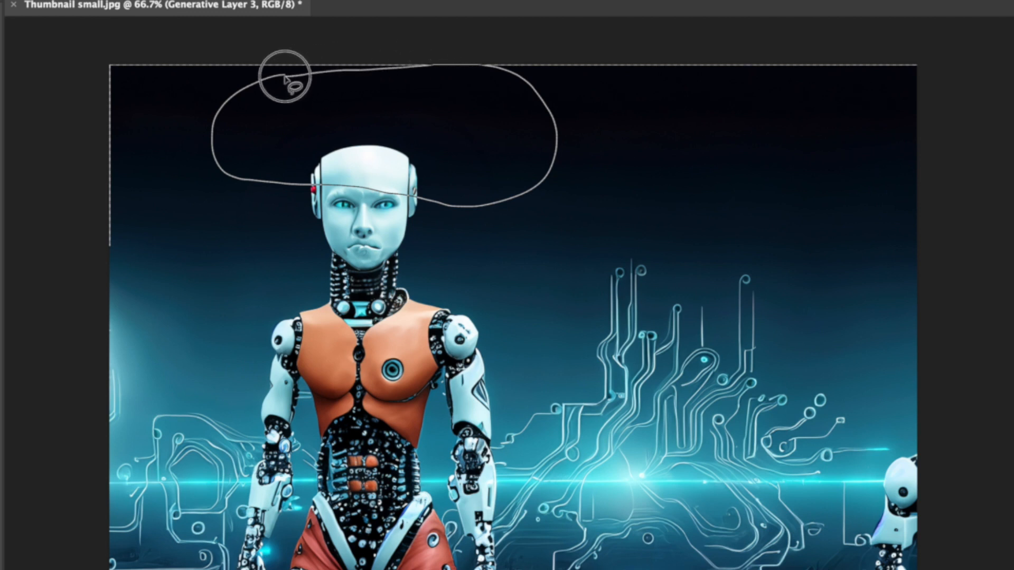
{"action": "left_click_drag", "start_coordinate": [285, 80], "coordinate": [290, 82]}
{"action": "left_click", "coordinate": [690, 48]}
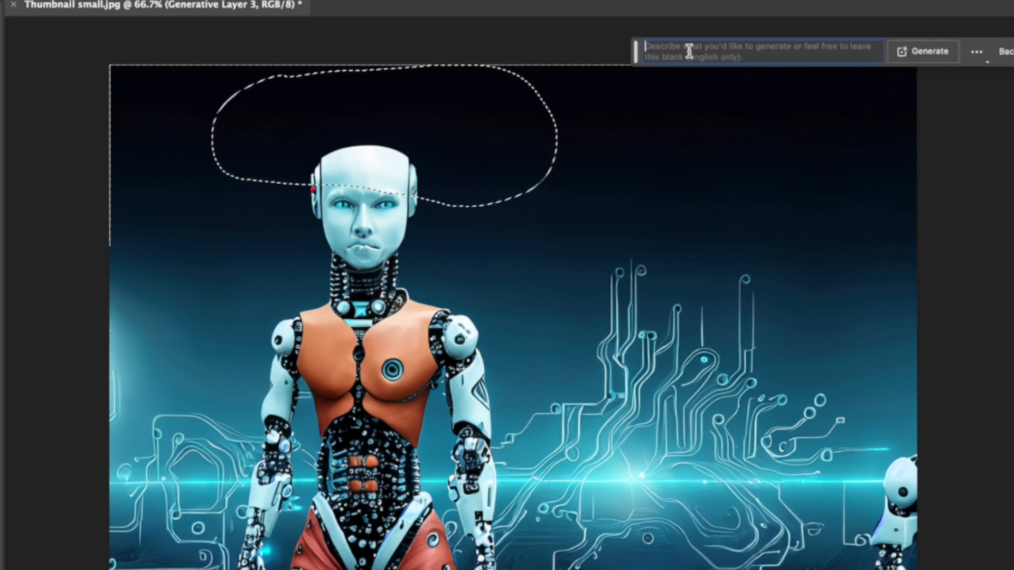
{"action": "type", "text": "cybo"}
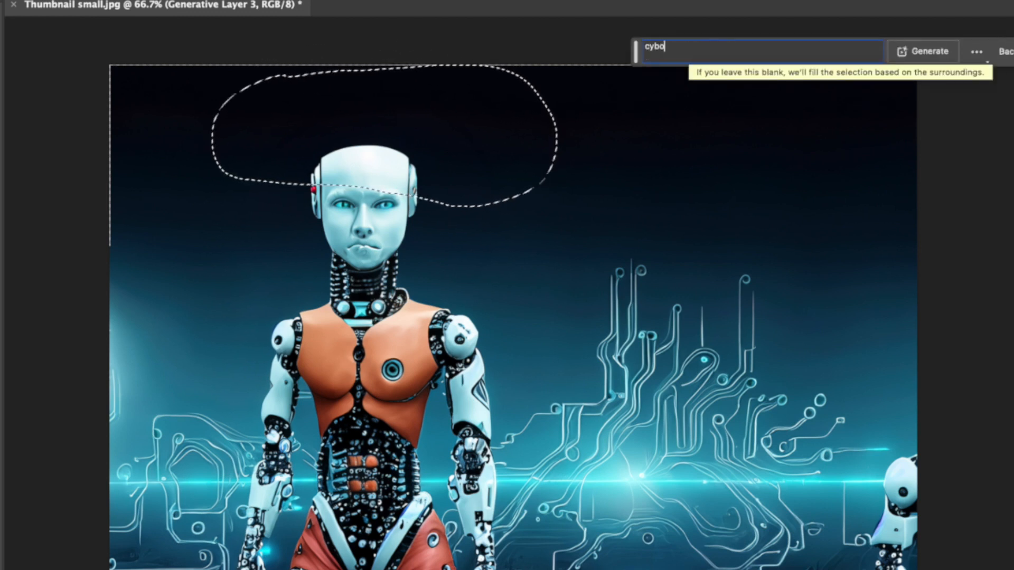
{"action": "type", "text": "rg"}
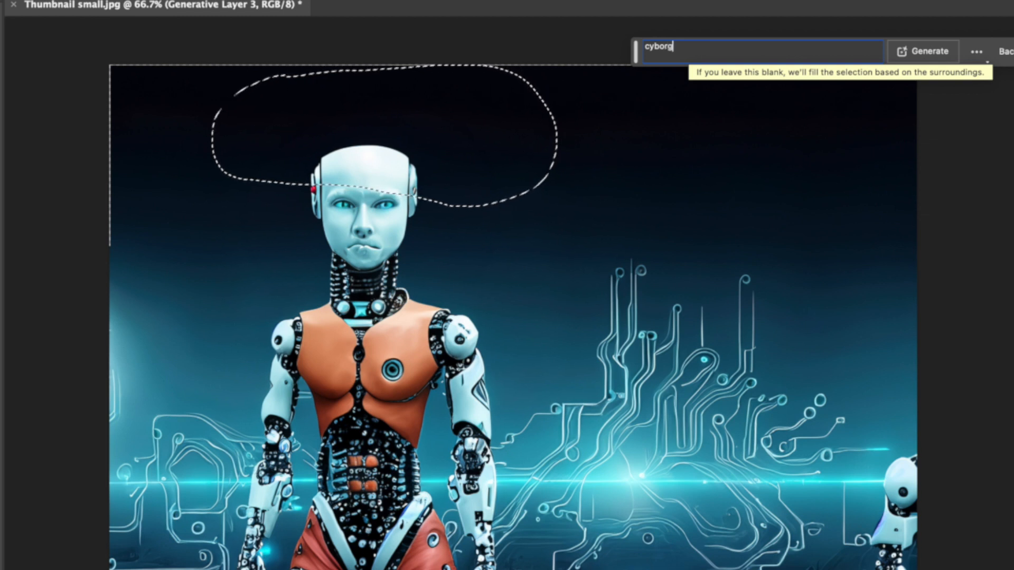
{"action": "type", "text": " ro"}
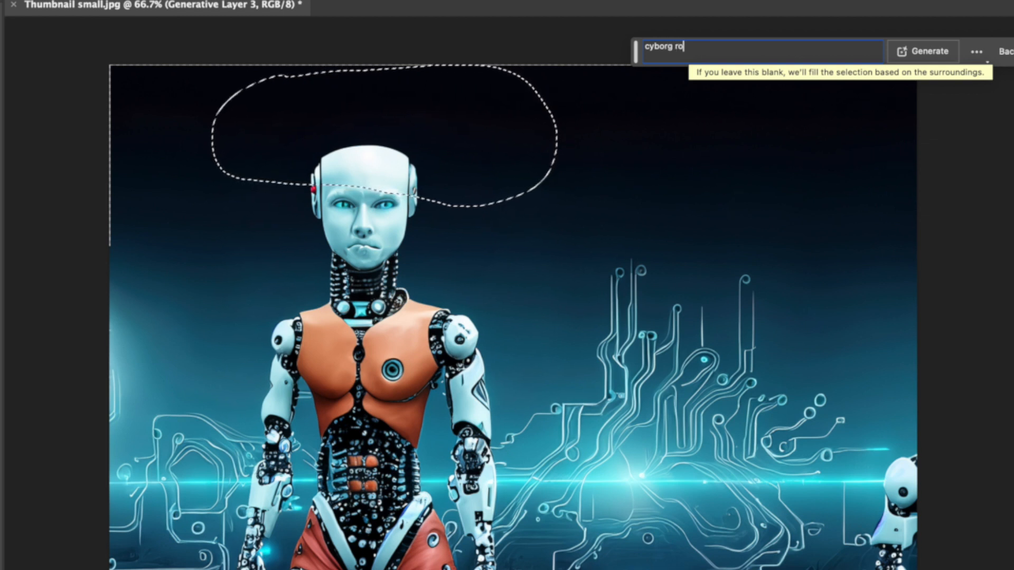
{"action": "type", "text": "botic hat"}
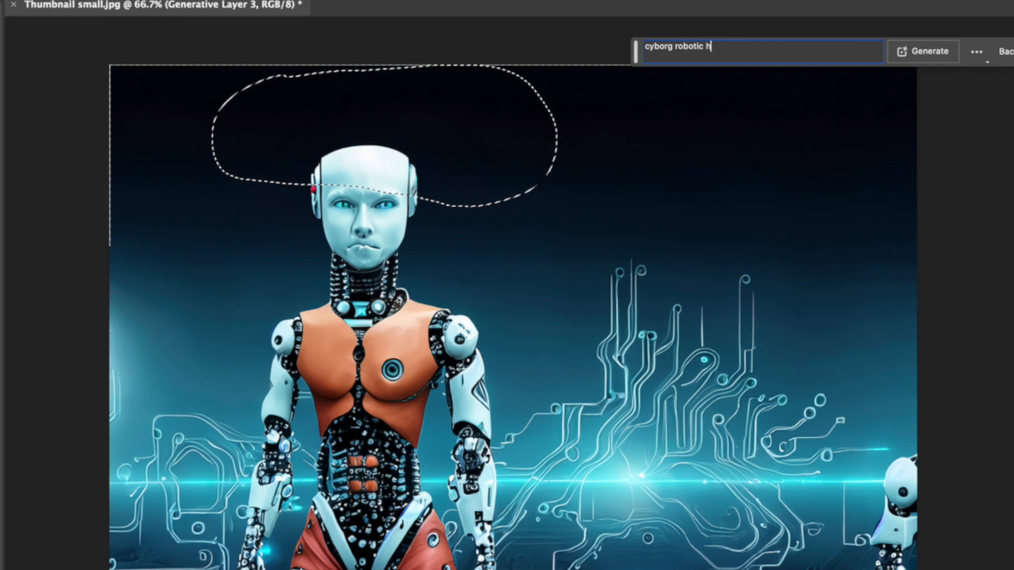
{"action": "left_click", "coordinate": [927, 56]}
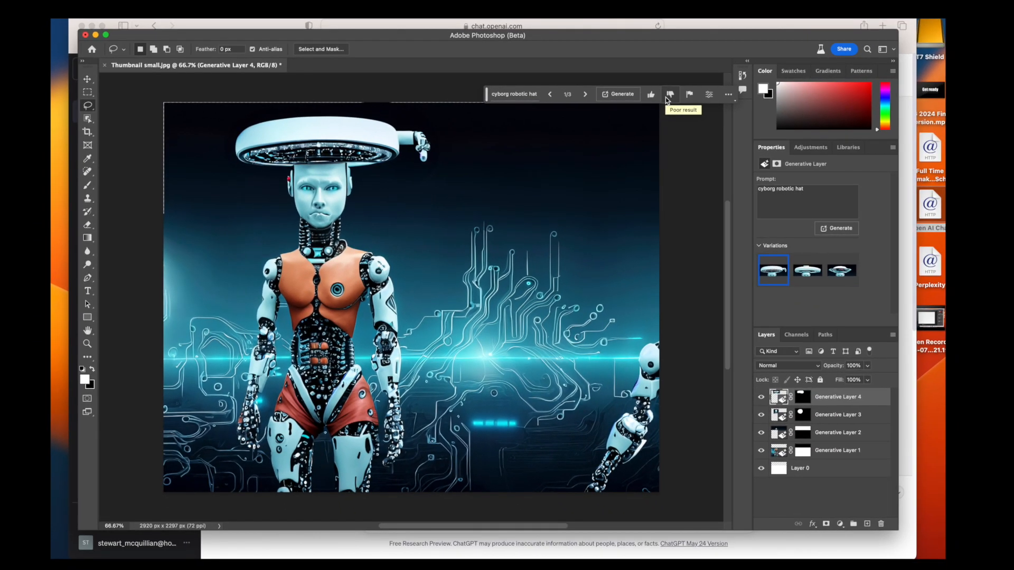
Choose the third hat variation, the dark-brimmed saucer with a red light, and flatten the image.
{"action": "left_click", "coordinate": [807, 278]}
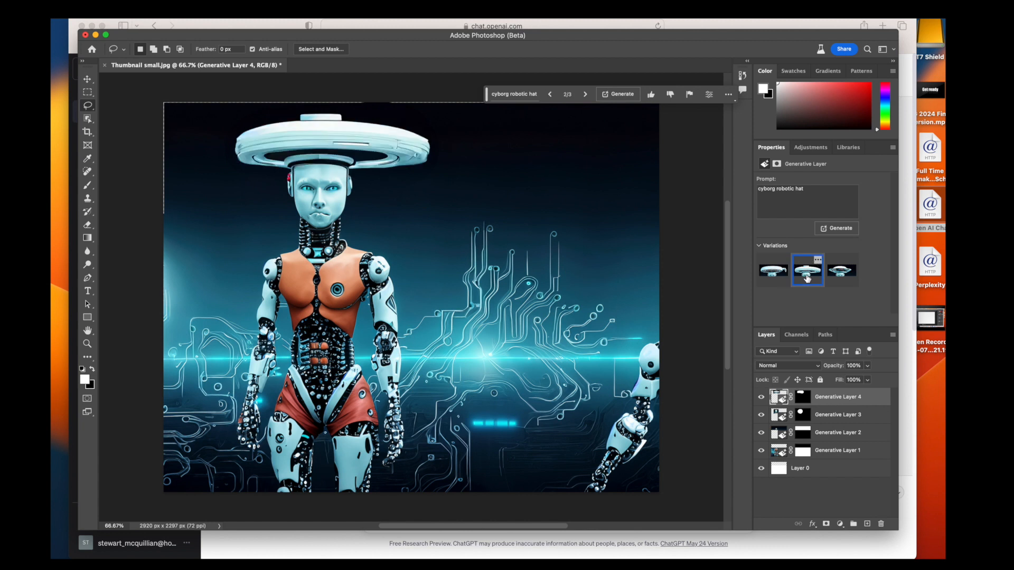
{"action": "left_click", "coordinate": [841, 274]}
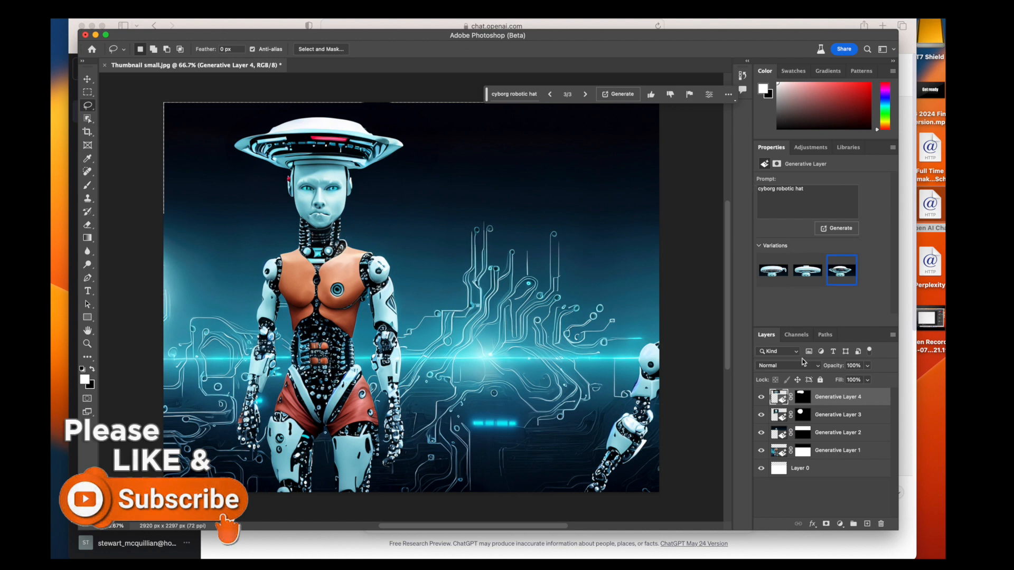
{"action": "left_click", "coordinate": [196, 9]}
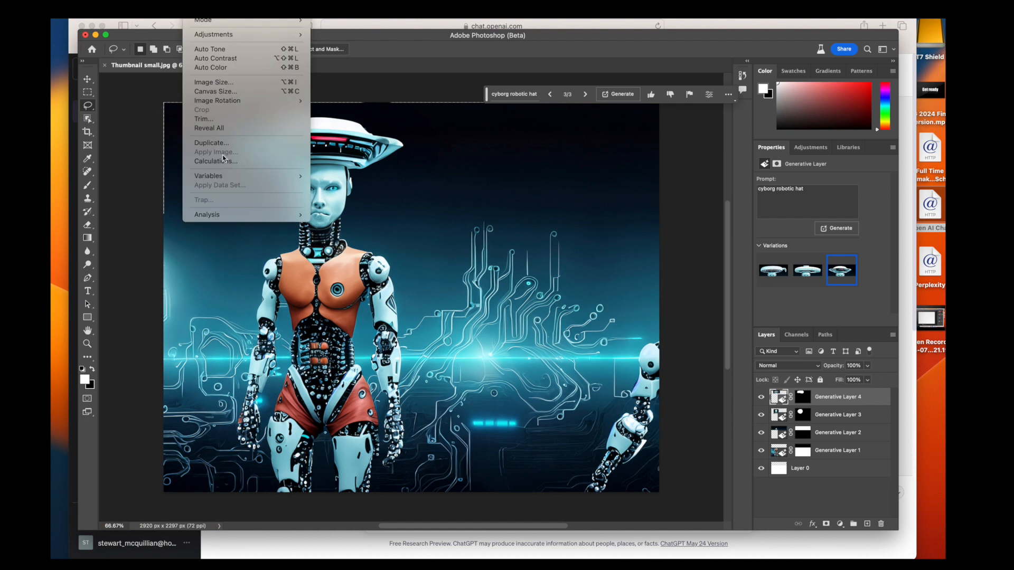
{"action": "mouse_move", "coordinate": [226, 9]}
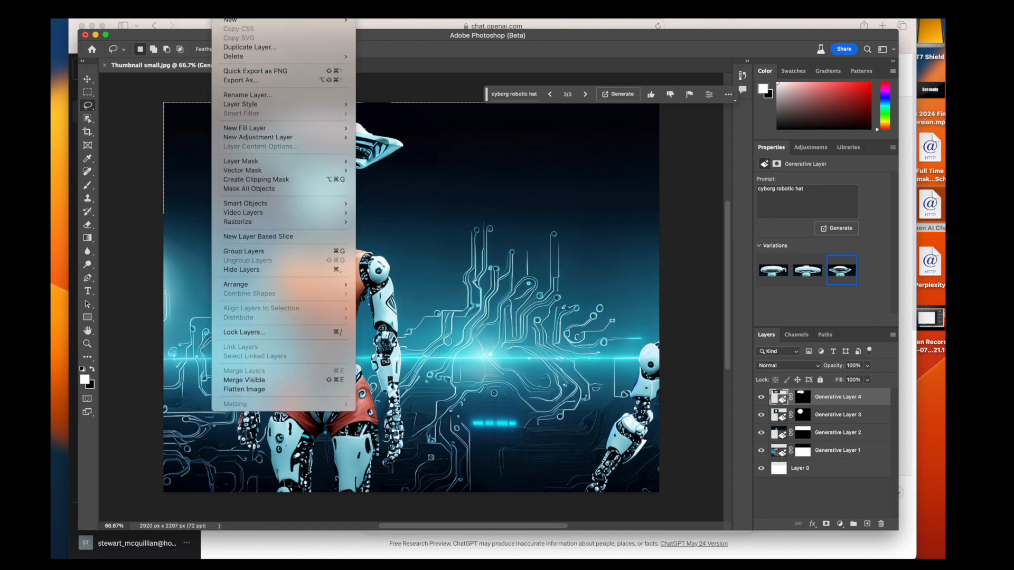
{"action": "left_click", "coordinate": [257, 389]}
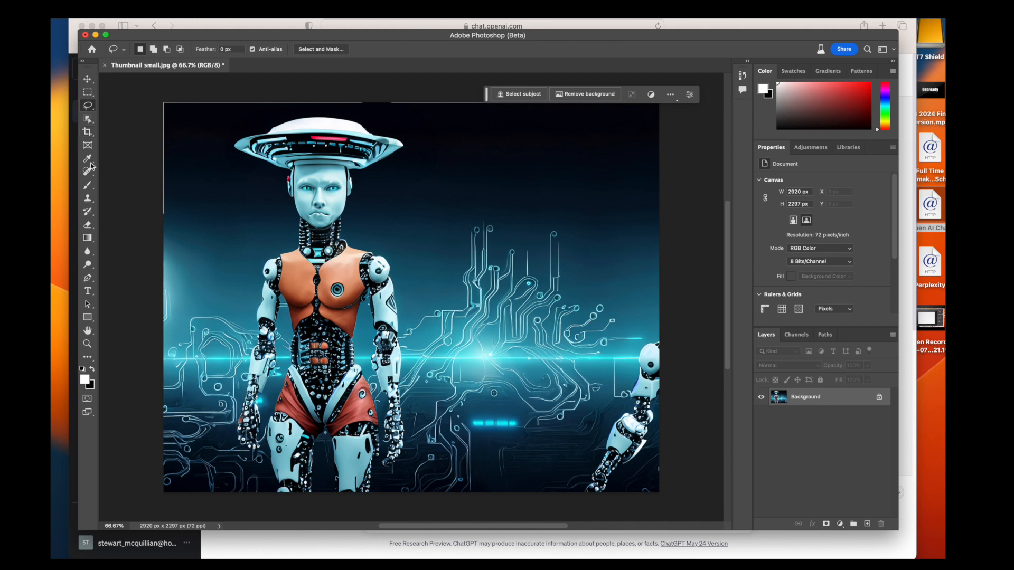
Crop the image to a 16:9 ratio, 2920 x 1642 px, positioning the frame so the robot's whole hat is kept.
{"action": "left_click", "coordinate": [88, 131]}
{"action": "left_click", "coordinate": [177, 53]}
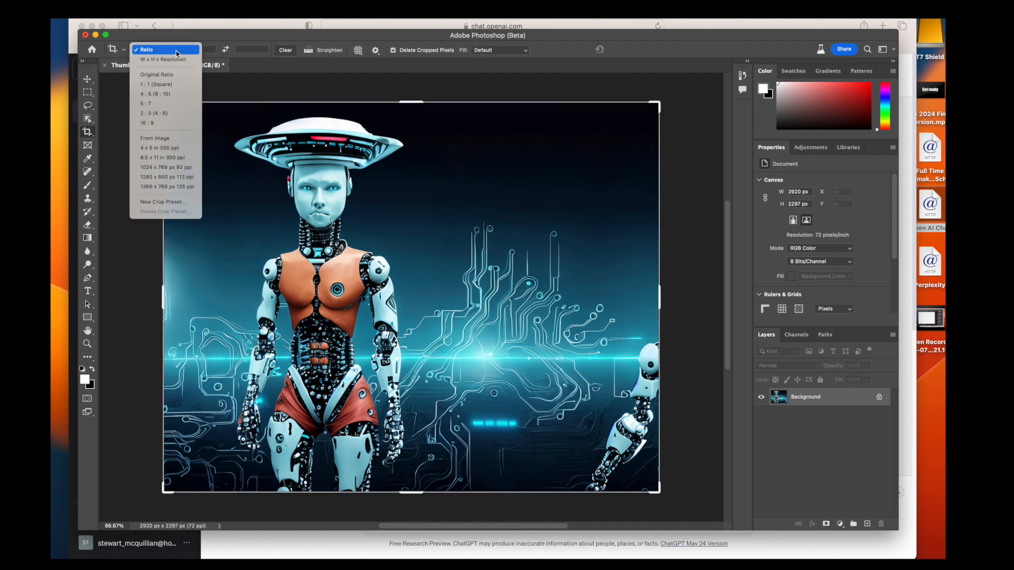
{"action": "left_click", "coordinate": [159, 122]}
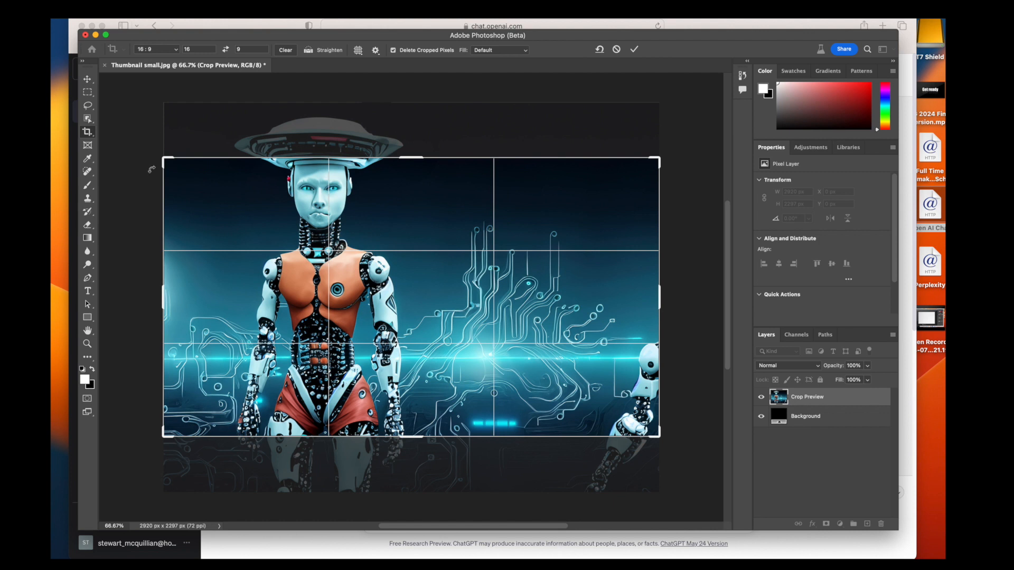
{"action": "left_click_drag", "start_coordinate": [228, 192], "coordinate": [228, 231]}
{"action": "key", "text": "Return"}
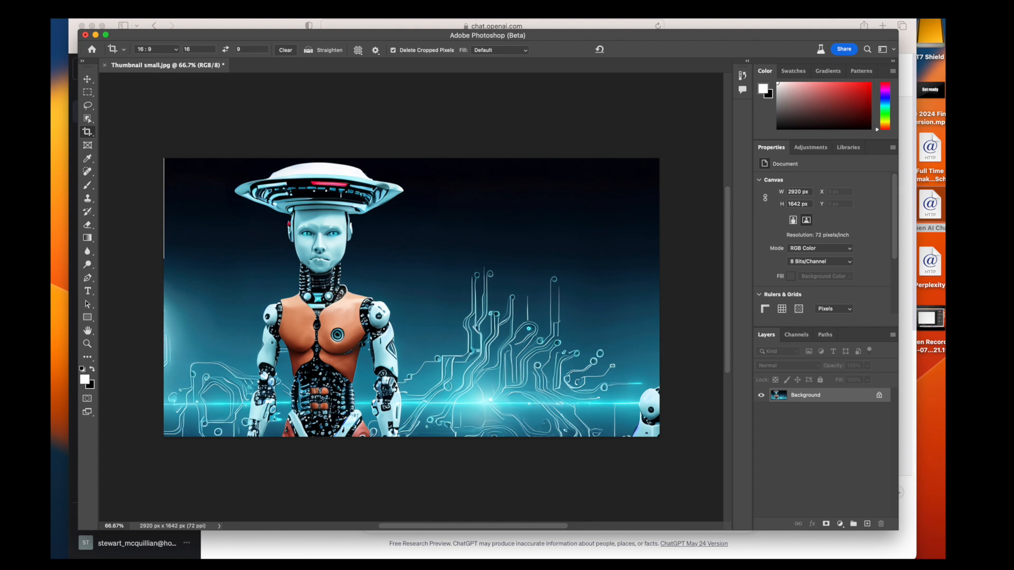
Select the entire 16:9 canvas with the Rectangular Marquee tool active.
{"action": "key", "text": "m"}
{"action": "key", "text": "super+a"}
{"action": "key", "text": "super+Tab"}
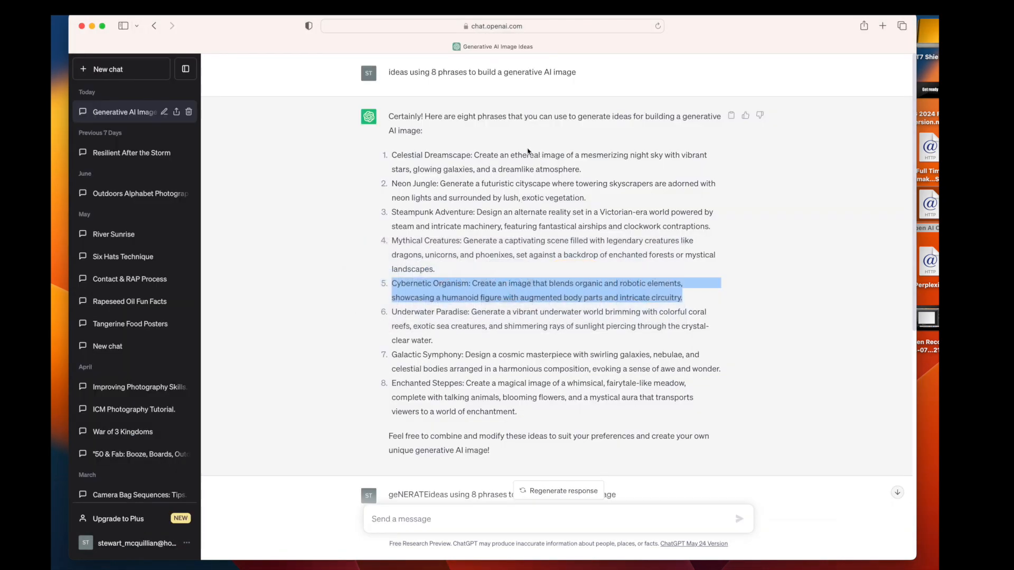
{"action": "key", "text": "super+Tab"}
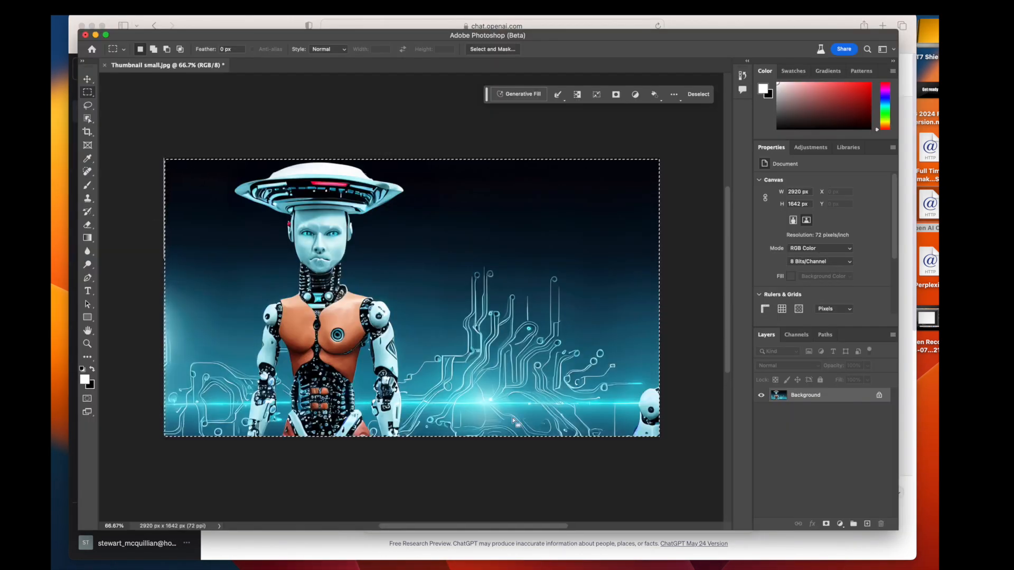
Switch to the ChatGPT page and copy the full text of the eighth idea, Enchanted Steppes.
{"action": "key", "text": "super+Tab"}
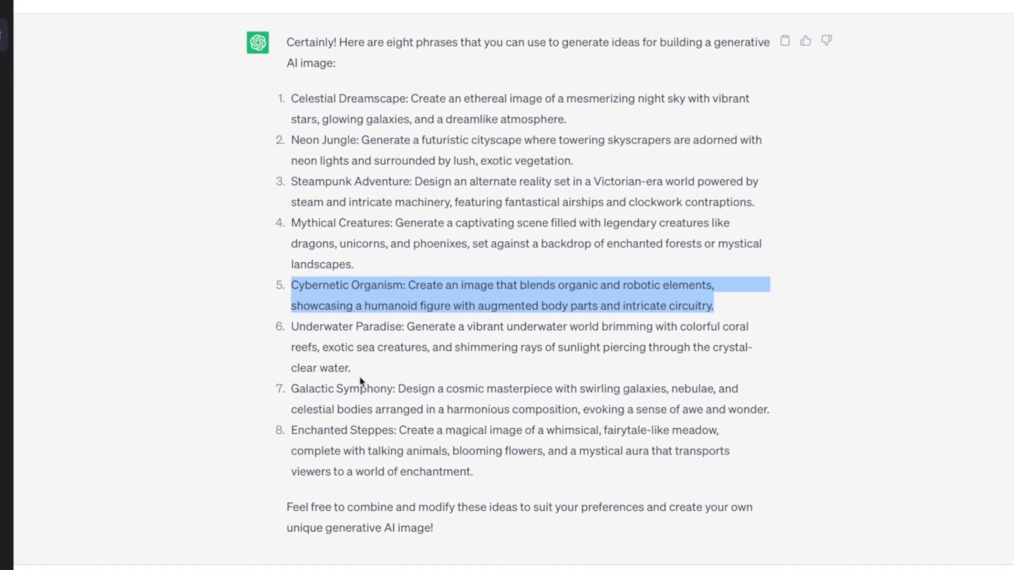
{"action": "left_click", "coordinate": [359, 376]}
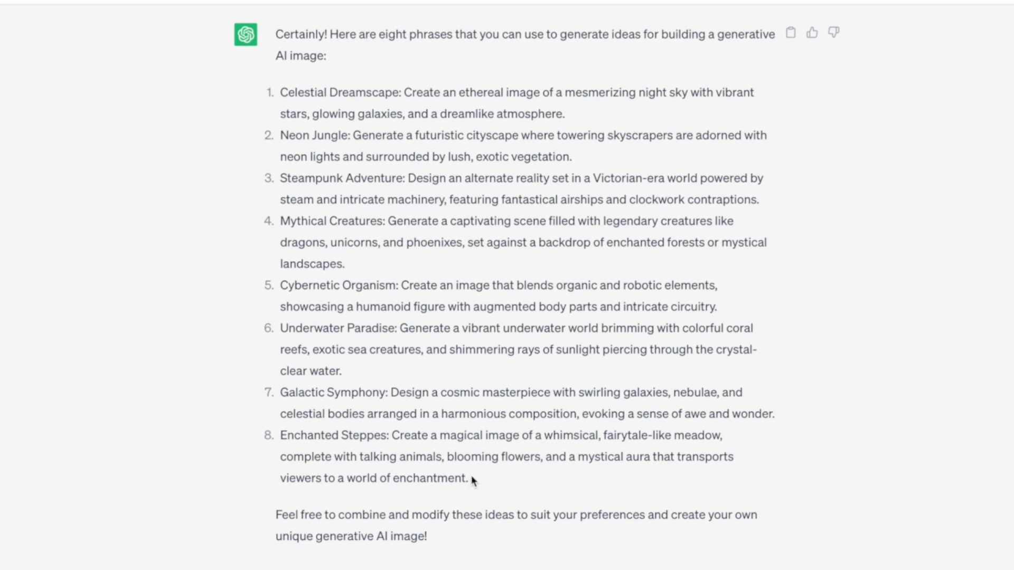
{"action": "left_click_drag", "start_coordinate": [469, 479], "coordinate": [284, 434]}
{"action": "key", "text": "super+c"}
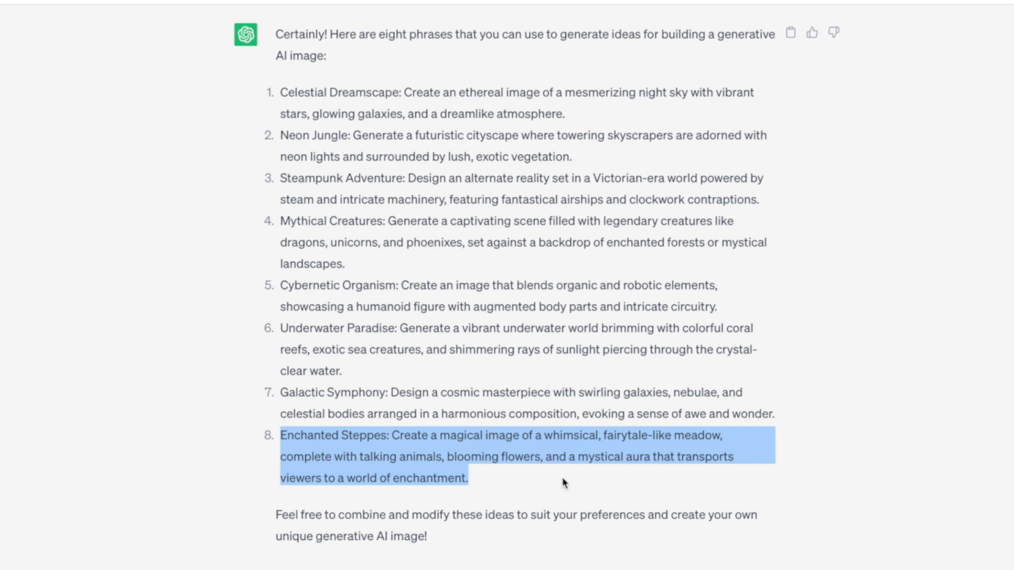
Return to Photoshop and run Generative Fill on the whole canvas with the copied Enchanted Steppes text as the prompt.
{"action": "key", "text": "super+Tab"}
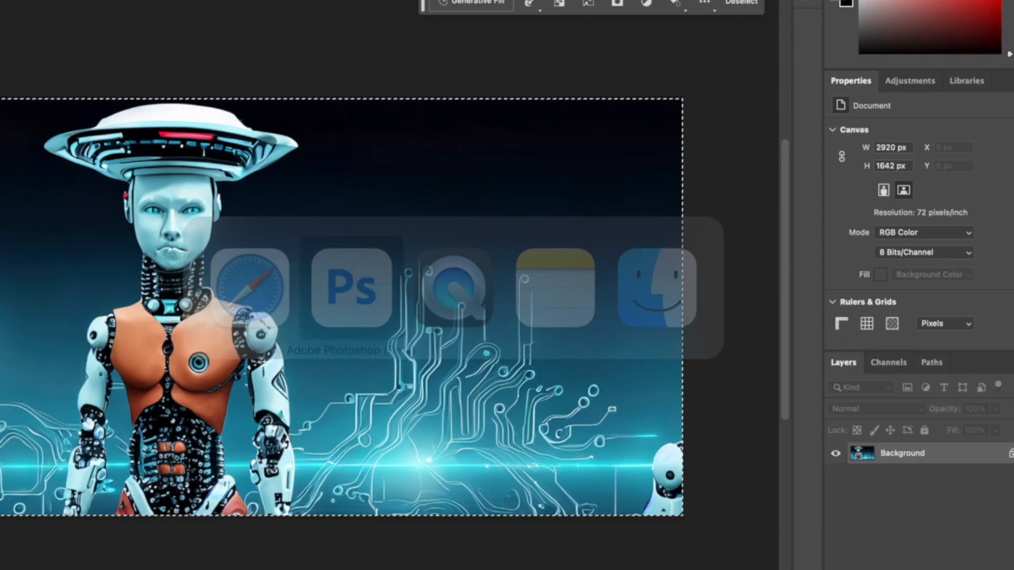
{"action": "left_click", "coordinate": [472, 3]}
{"action": "key", "text": "super+v"}
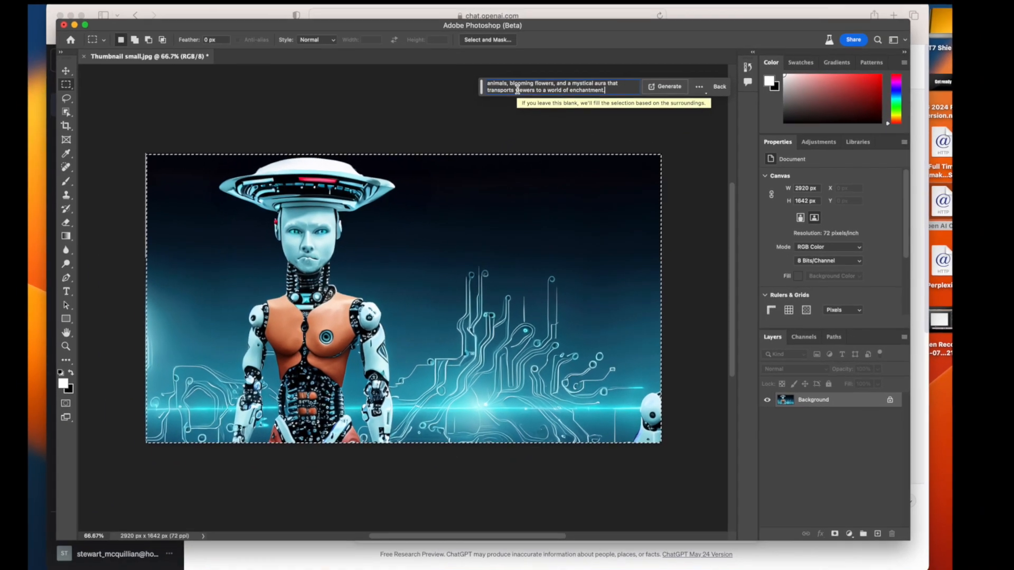
{"action": "key", "text": "Return"}
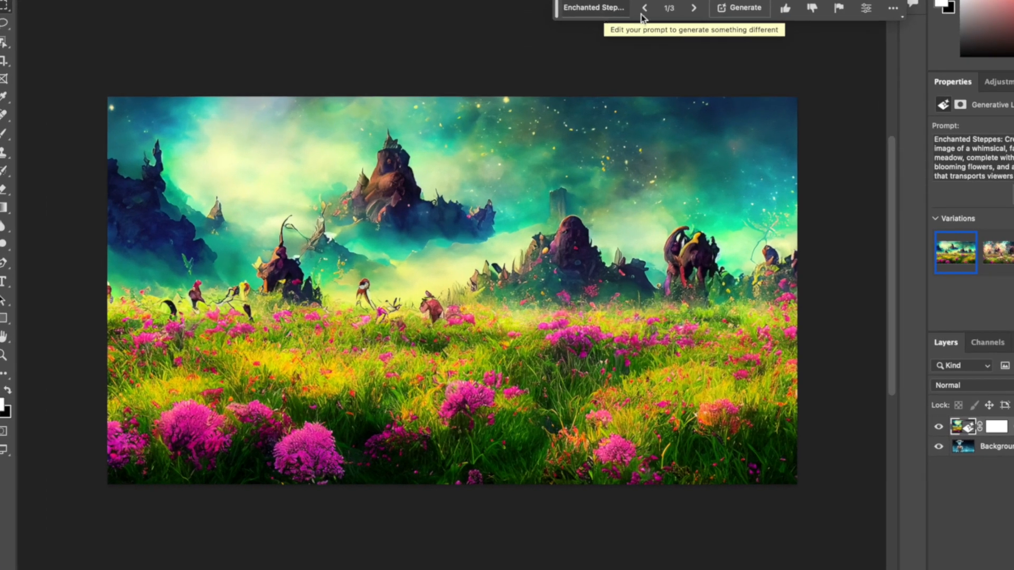
Compare the three generated Enchanted Steppes meadow variations.
{"action": "left_click", "coordinate": [999, 265]}
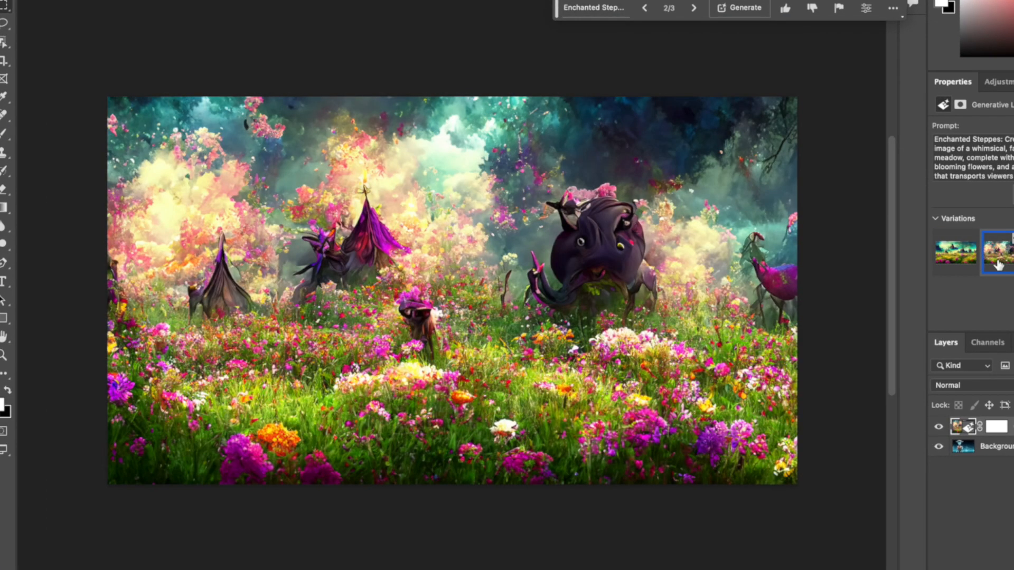
{"action": "left_click", "coordinate": [1013, 262]}
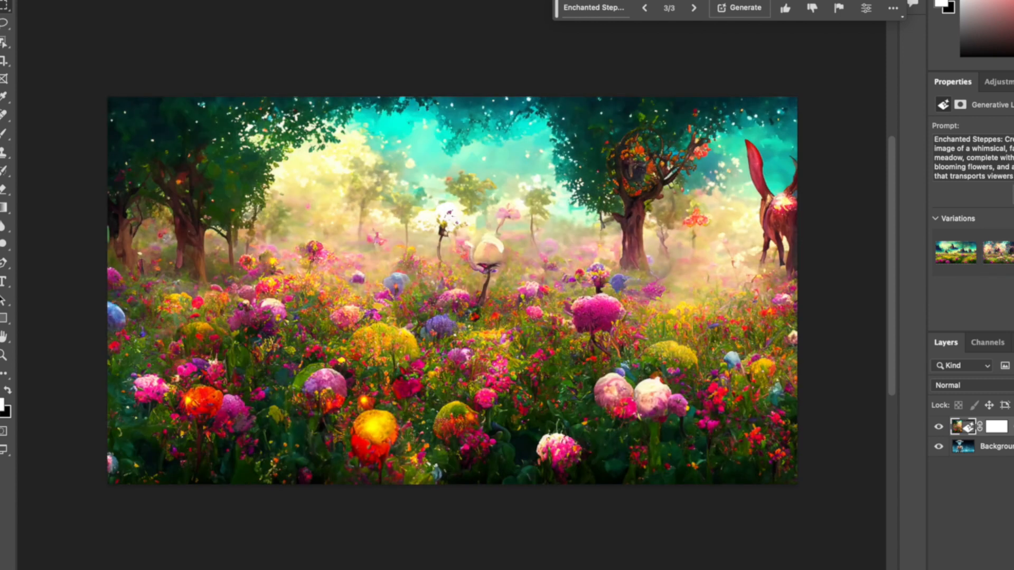
{"action": "left_click", "coordinate": [952, 258]}
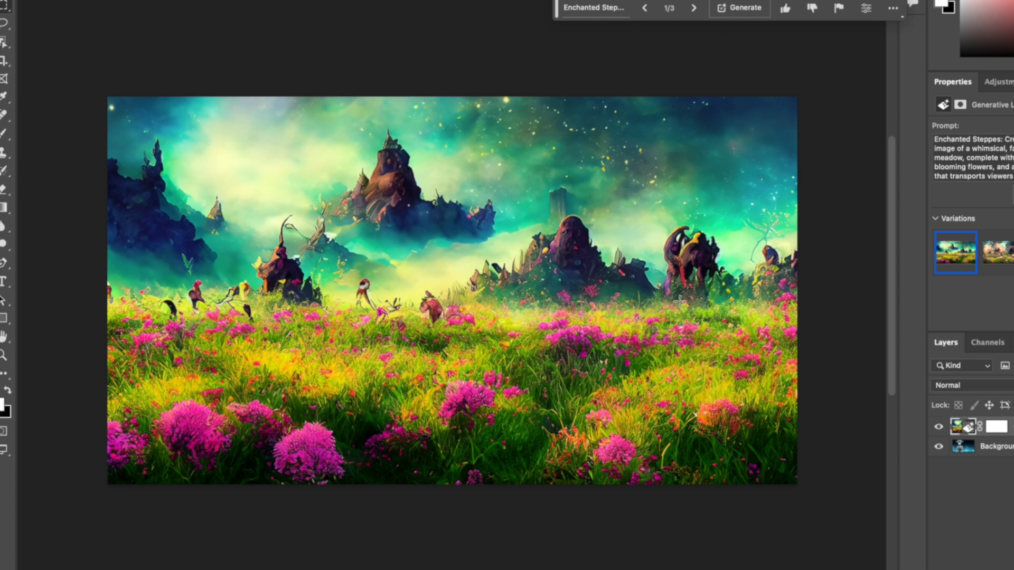
{"action": "left_click", "coordinate": [1000, 258]}
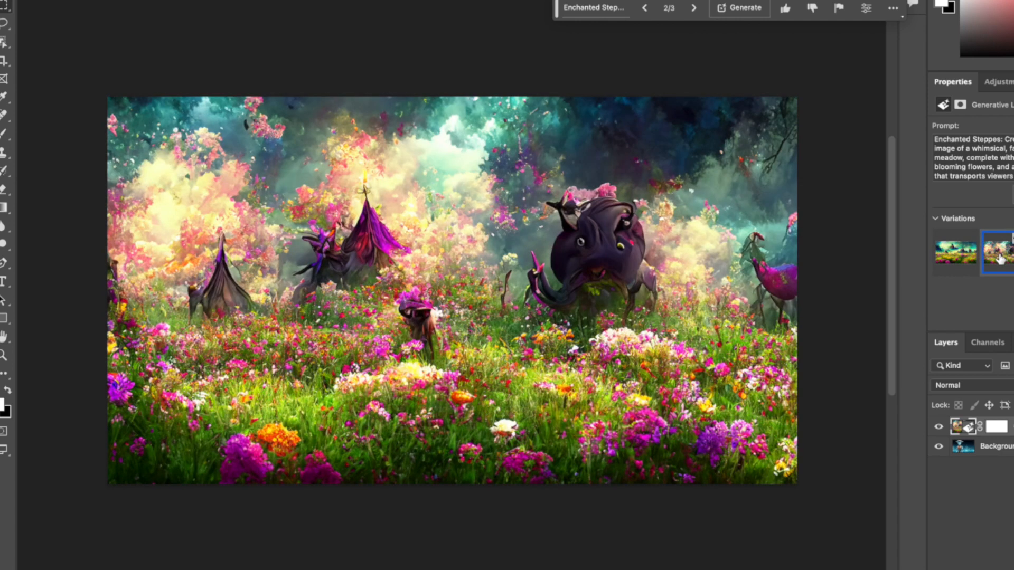
{"action": "left_click", "coordinate": [1013, 256]}
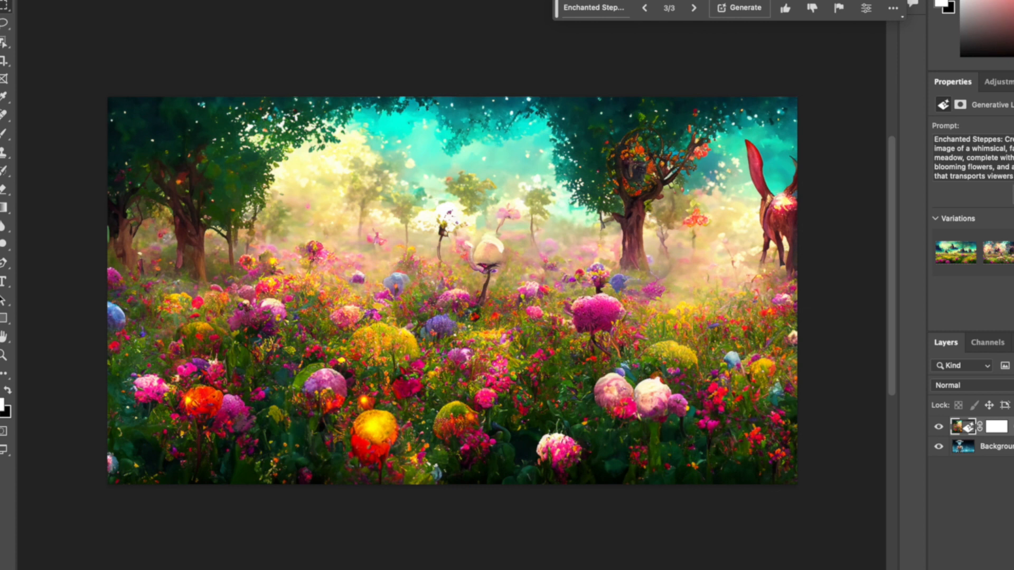
Generate a second set of variations from the same Enchanted Steppes prompt and compare them with the first set.
{"action": "left_click", "coordinate": [1013, 195]}
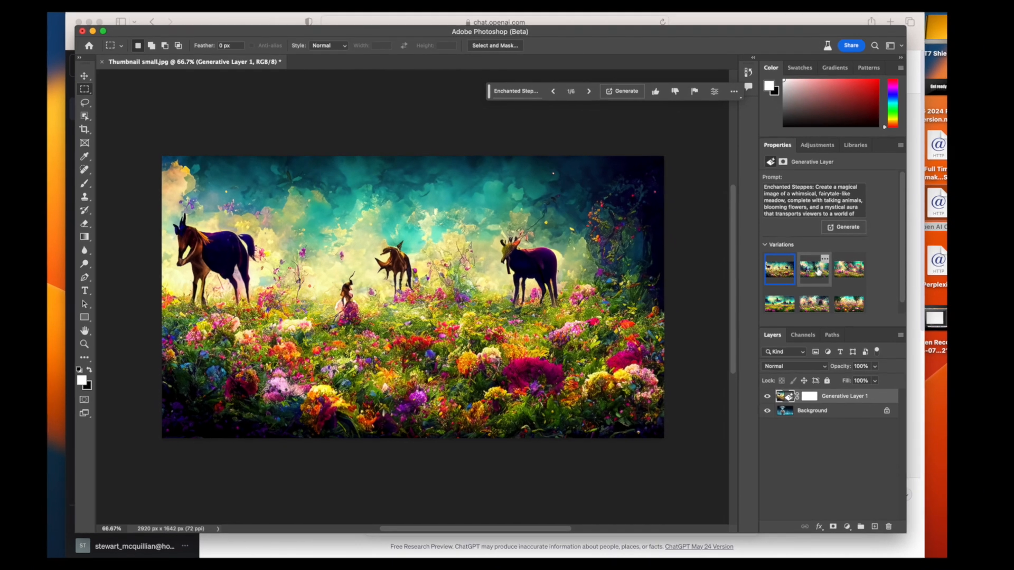
{"action": "left_click", "coordinate": [817, 271]}
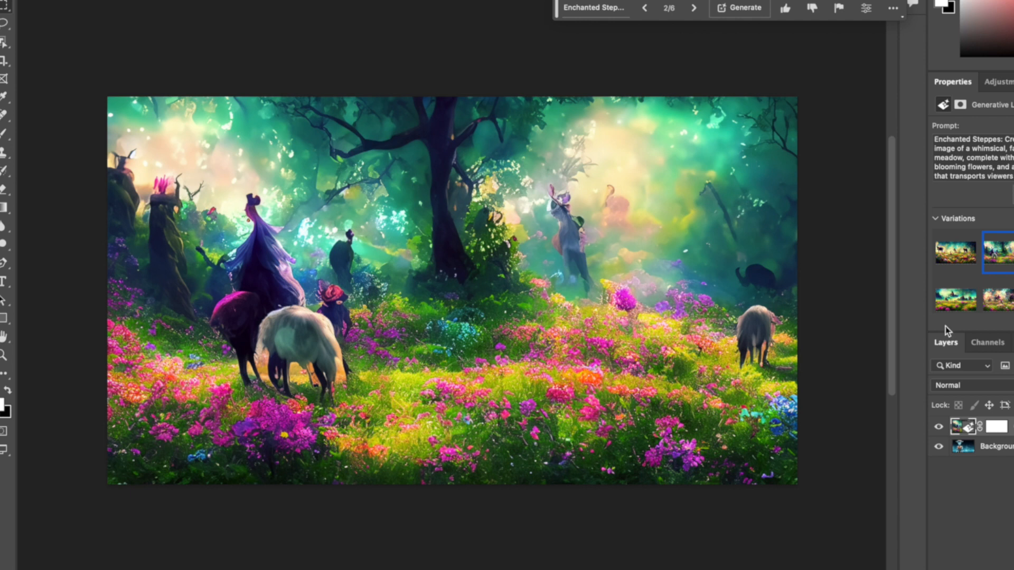
{"action": "left_click", "coordinate": [1013, 253]}
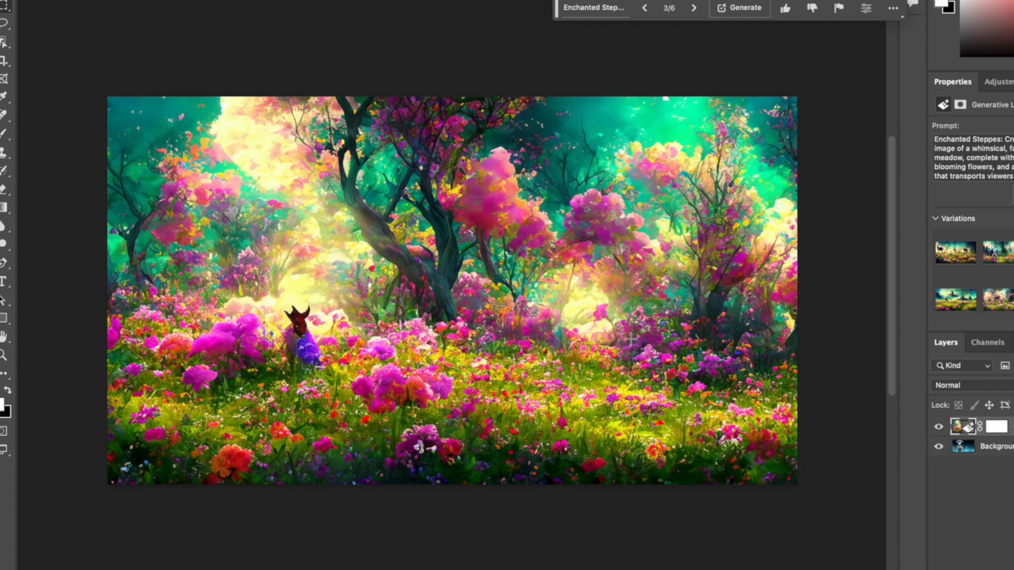
{"action": "left_click", "coordinate": [998, 255]}
{"action": "left_click", "coordinate": [951, 262]}
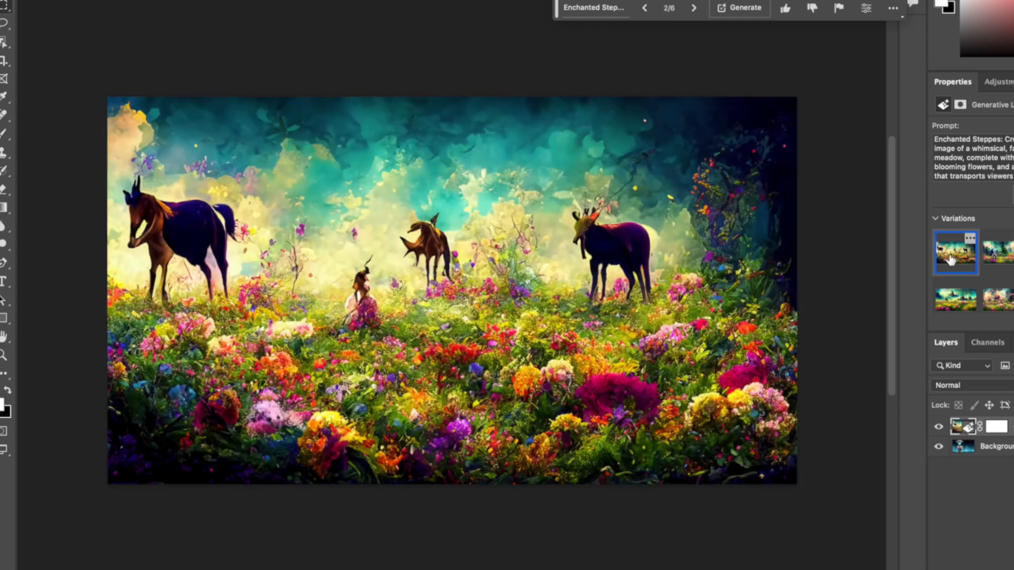
{"action": "left_click", "coordinate": [955, 300]}
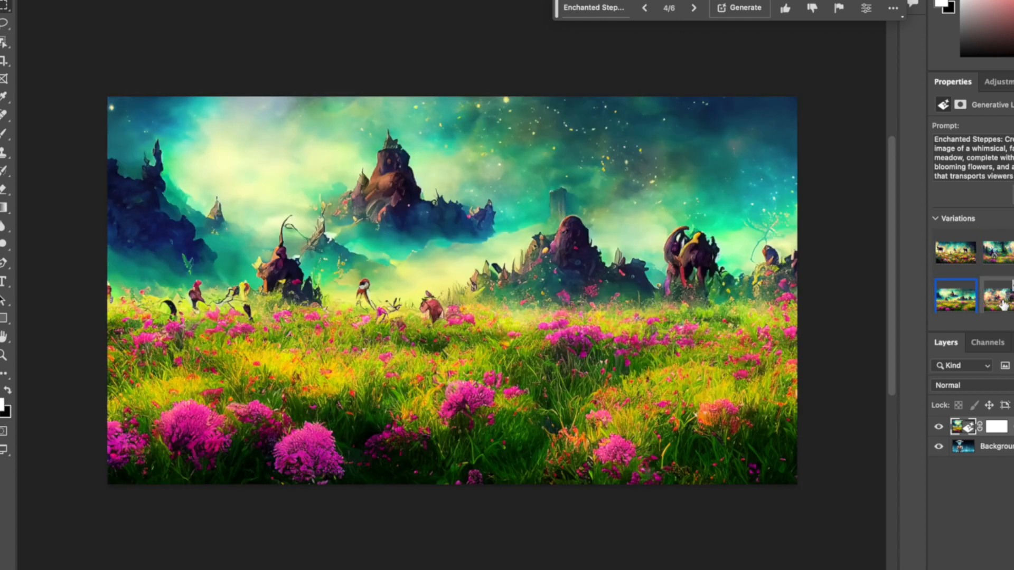
{"action": "left_click", "coordinate": [1002, 304]}
{"action": "left_click", "coordinate": [1013, 301]}
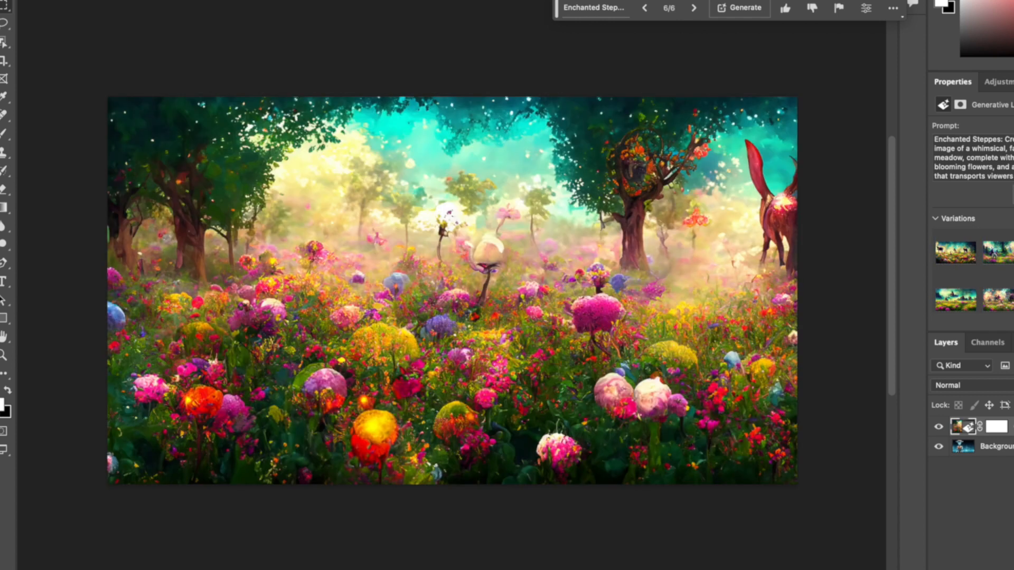
{"action": "left_click", "coordinate": [1013, 253]}
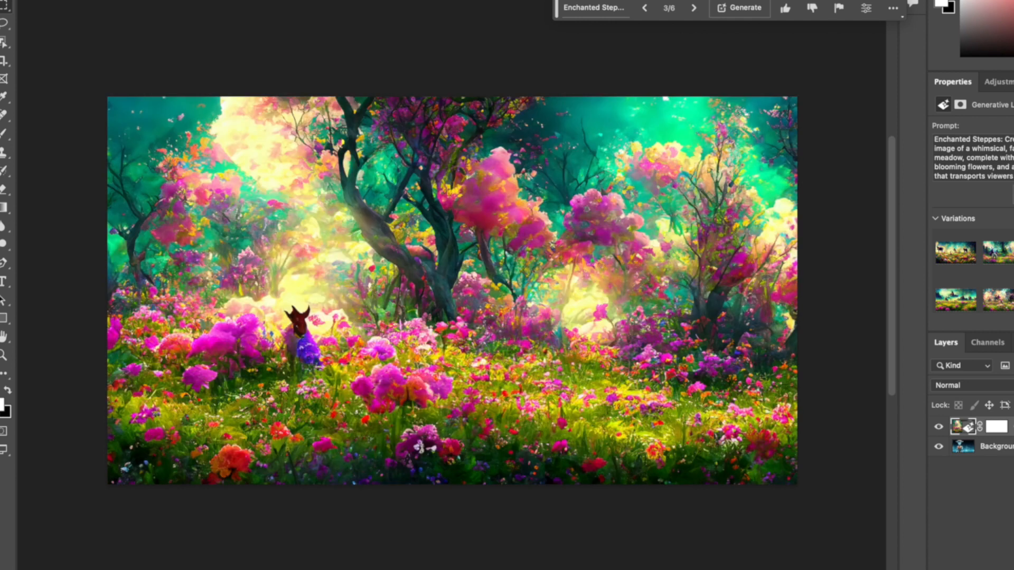
Generate a third set of Enchanted Steppes variations and view the new meadow scenes.
{"action": "left_click", "coordinate": [1013, 194]}
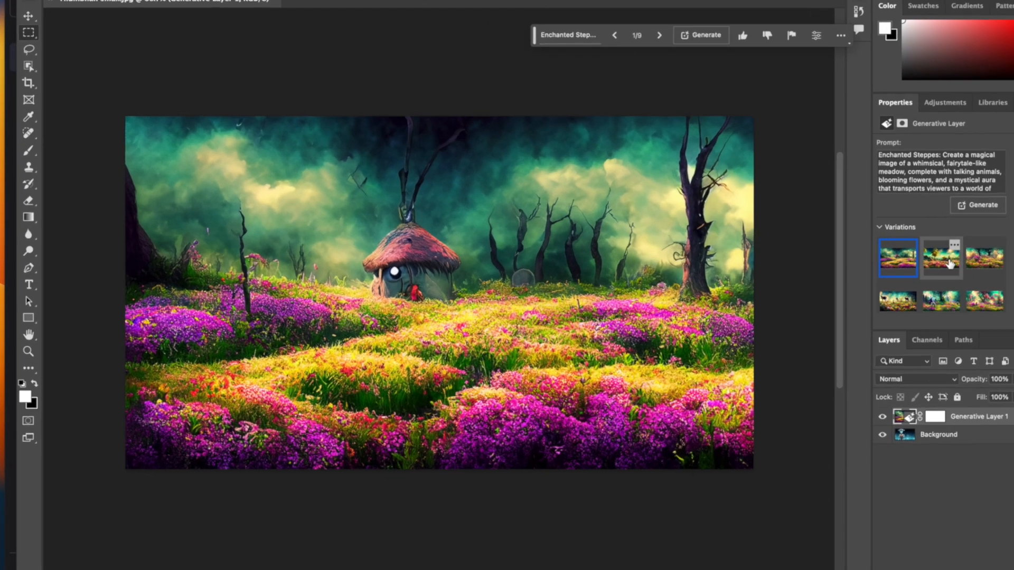
{"action": "left_click", "coordinate": [848, 271]}
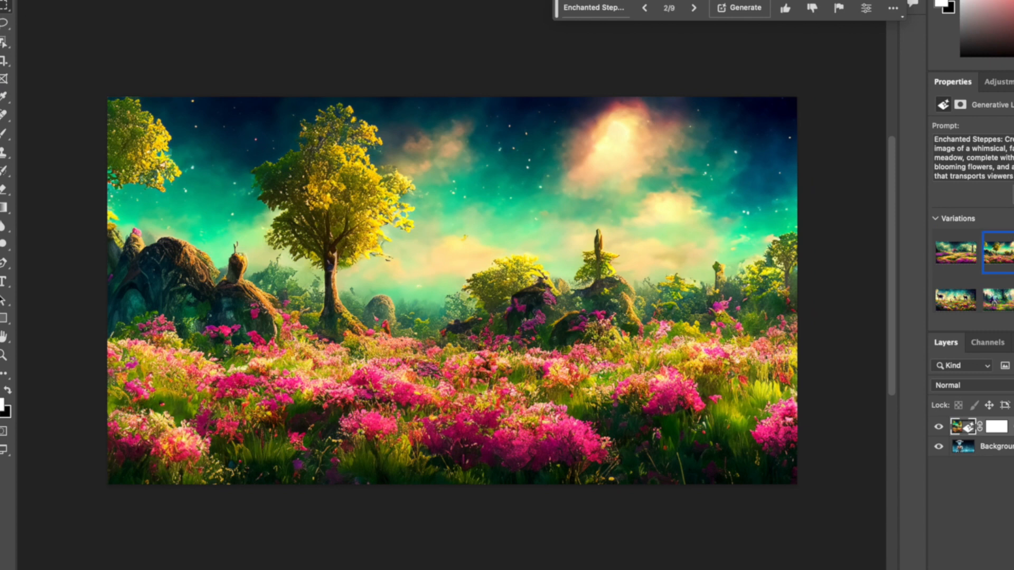
{"action": "left_click", "coordinate": [1013, 252]}
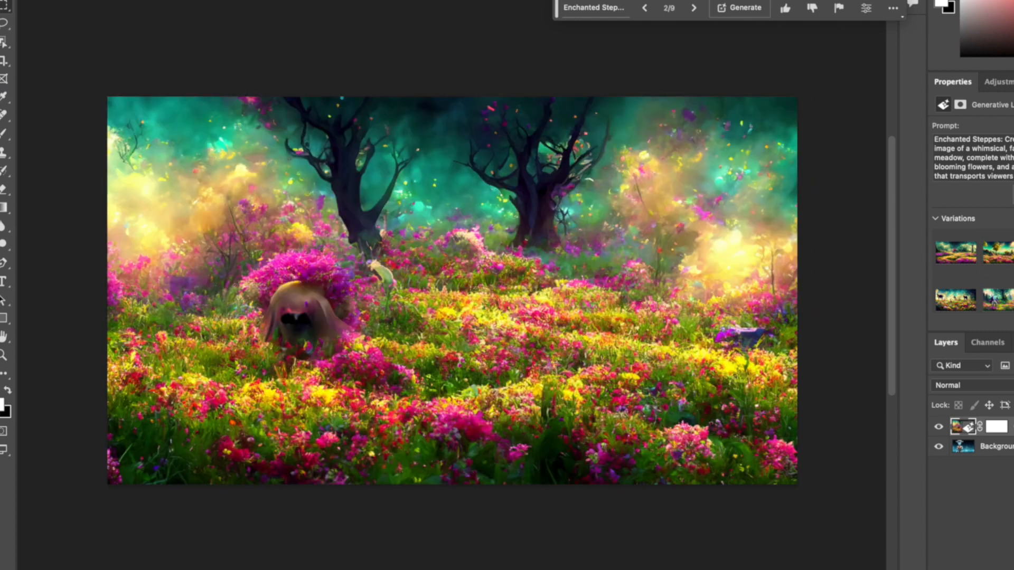
Compare the thatched-hut meadow with the yellow-tree meadow and choose the second variation, with the yellow tree under a starry sky.
{"action": "left_click", "coordinate": [1000, 255]}
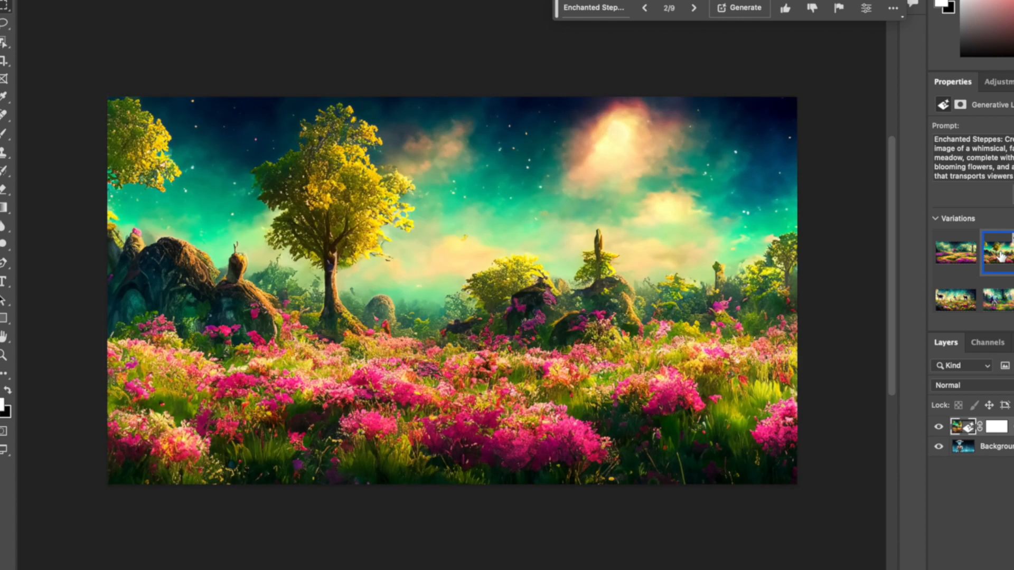
{"action": "left_click", "coordinate": [956, 257]}
{"action": "left_click", "coordinate": [1007, 259]}
{"action": "left_click", "coordinate": [956, 252]}
{"action": "left_click", "coordinate": [998, 259]}
{"action": "left_click", "coordinate": [955, 254]}
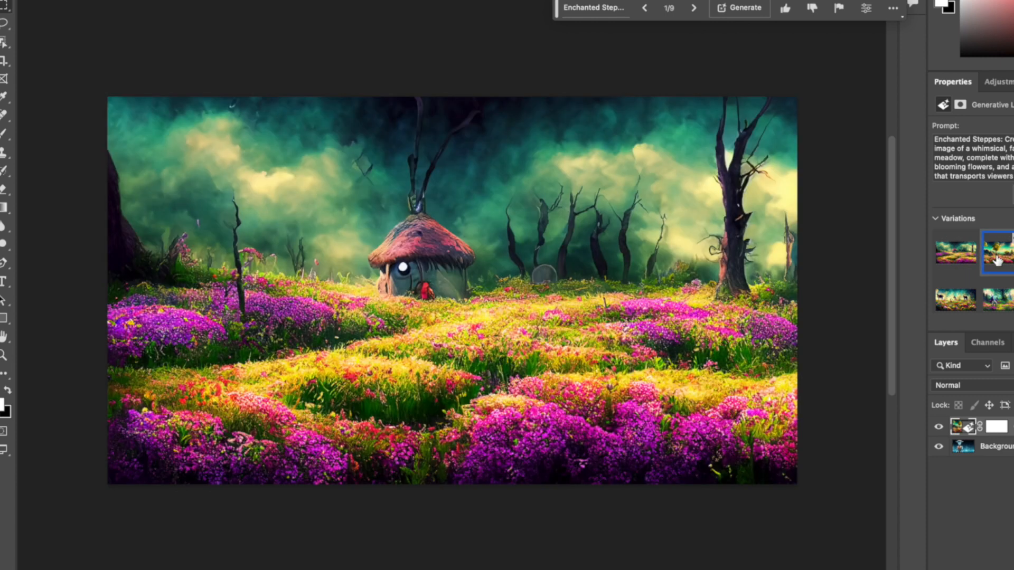
{"action": "left_click", "coordinate": [998, 259]}
{"action": "left_click", "coordinate": [999, 257]}
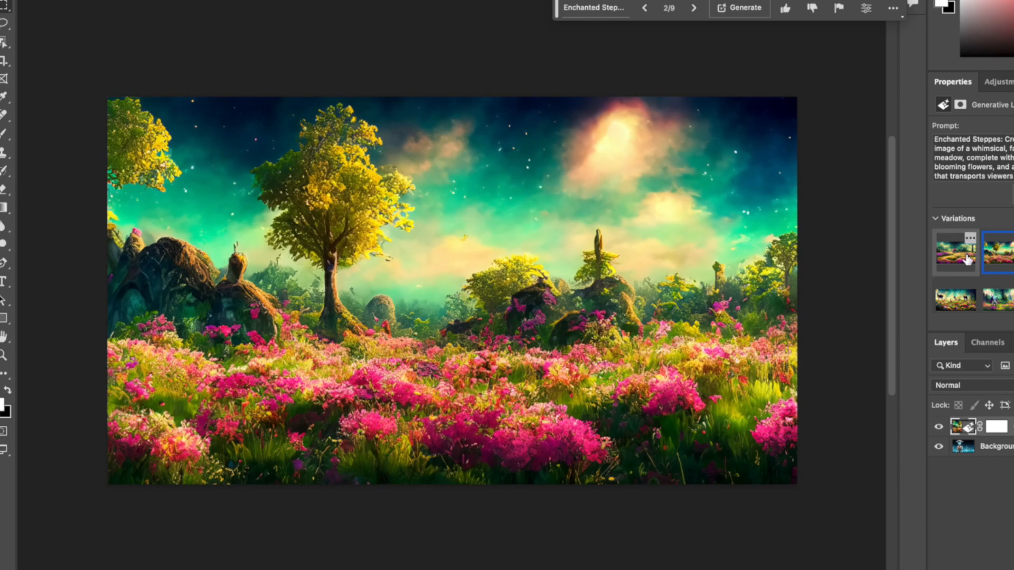
{"action": "left_click", "coordinate": [956, 253]}
{"action": "left_click", "coordinate": [999, 259]}
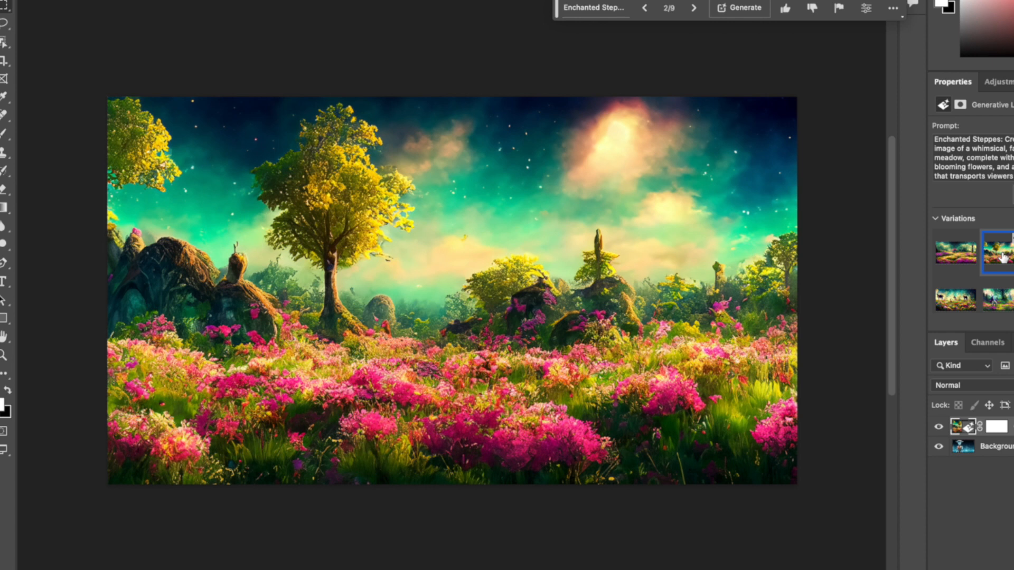
{"action": "left_click", "coordinate": [88, 1]}
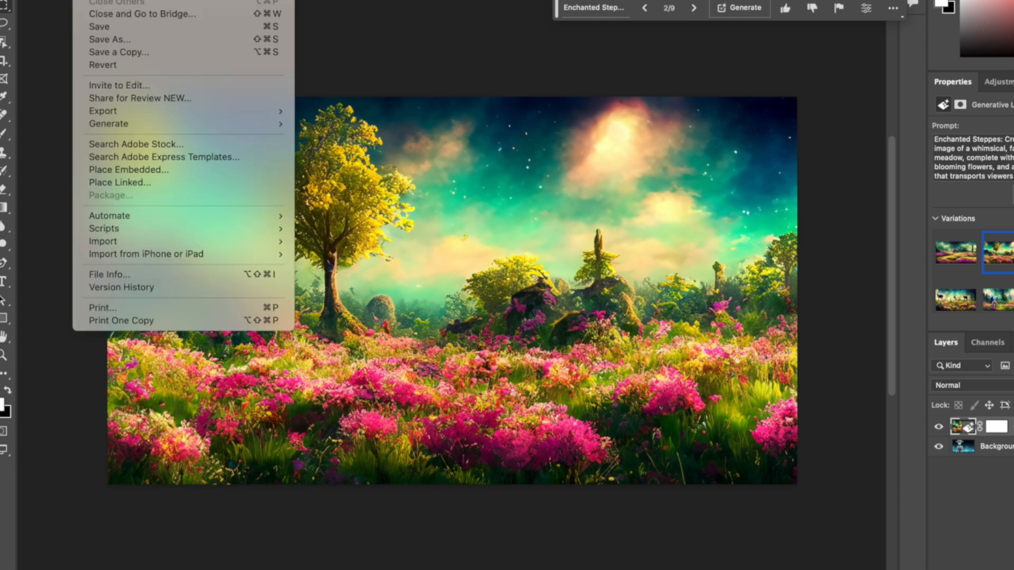
{"action": "mouse_move", "coordinate": [150, 109]}
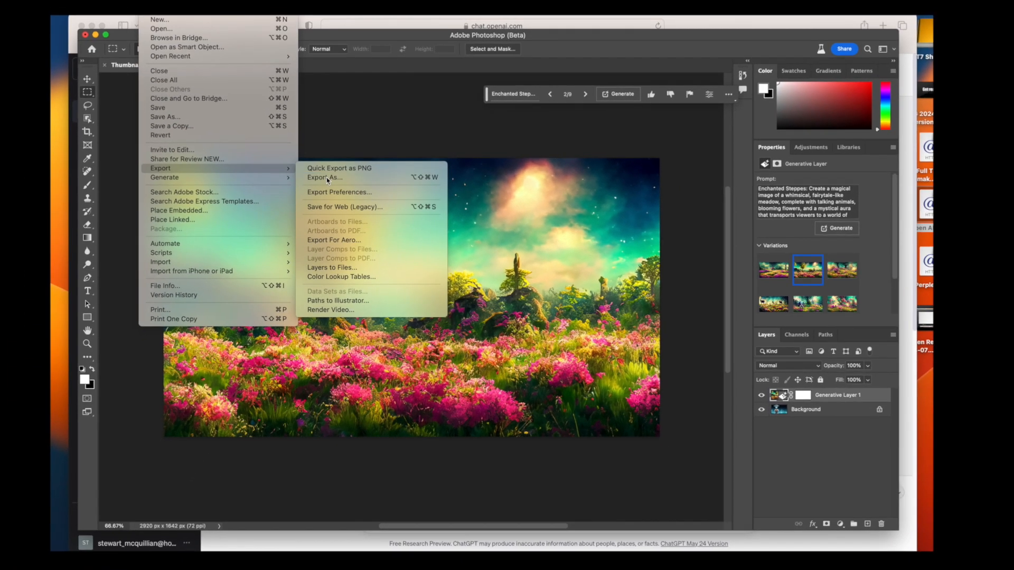
{"action": "left_click", "coordinate": [331, 139]}
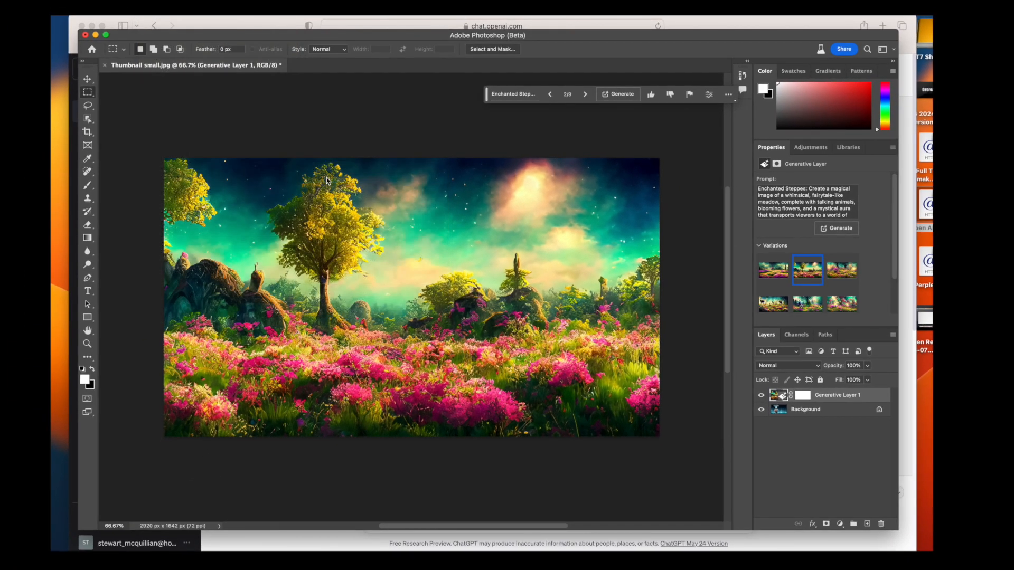
Clear the whole Enchanted Steppes prompt text from the generative layer's properties.
{"action": "left_click", "coordinate": [851, 216]}
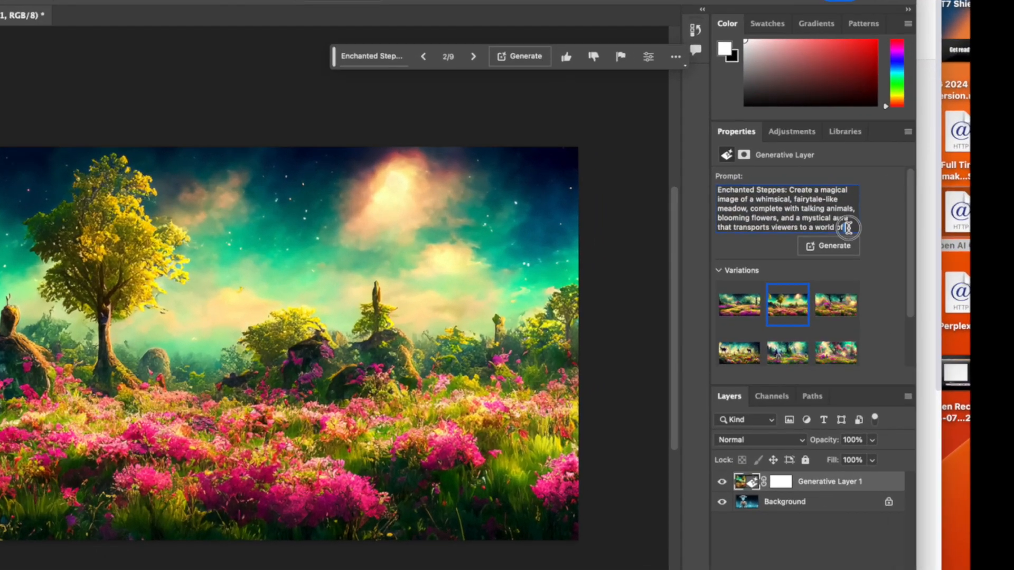
{"action": "left_click_drag", "start_coordinate": [851, 216], "coordinate": [734, 195]}
{"action": "key", "text": "BackSpace"}
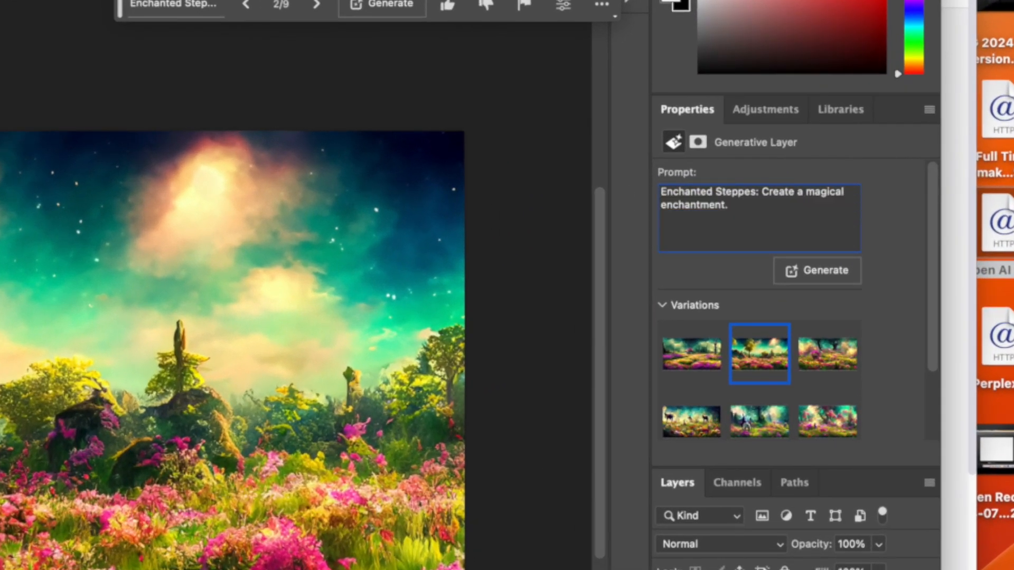
{"action": "left_click_drag", "start_coordinate": [733, 207], "coordinate": [650, 196]}
{"action": "key", "text": "BackSpace"}
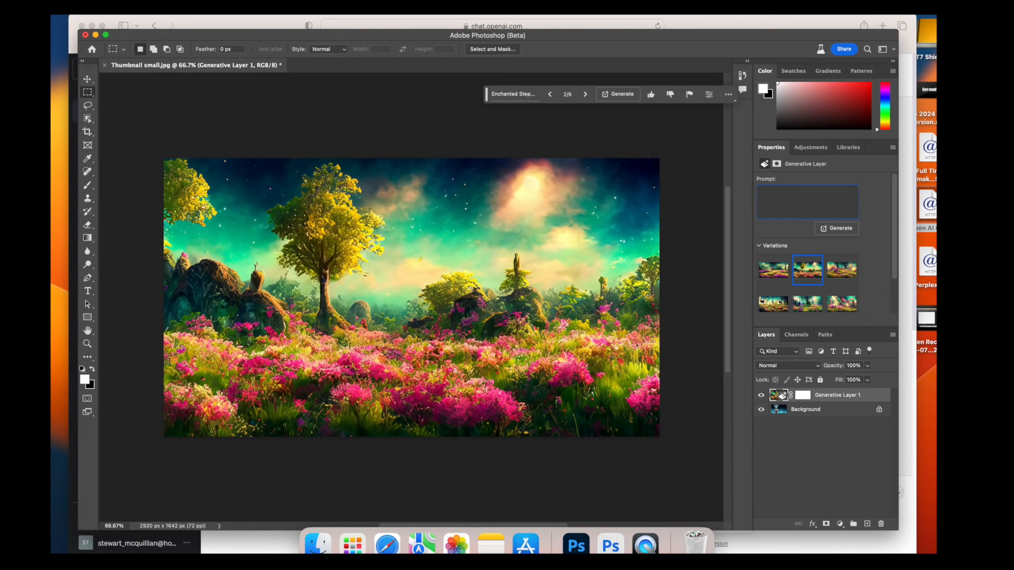
Switch to the ChatGPT page in Safari and copy the full text of the sixth idea, Underwater Paradise.
{"action": "left_click", "coordinate": [387, 545]}
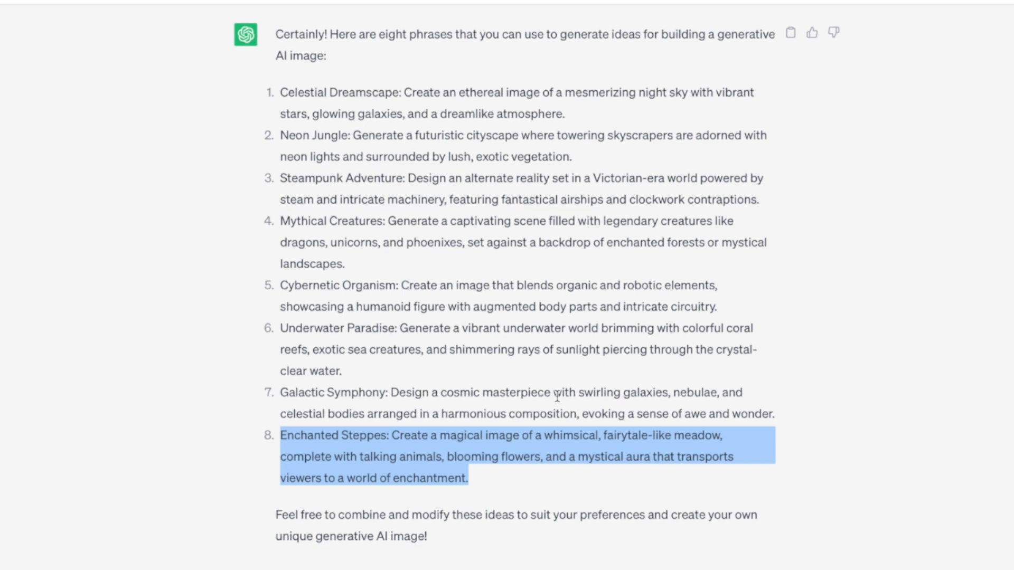
{"action": "left_click_drag", "start_coordinate": [341, 371], "coordinate": [278, 322]}
{"action": "key", "text": "super+c"}
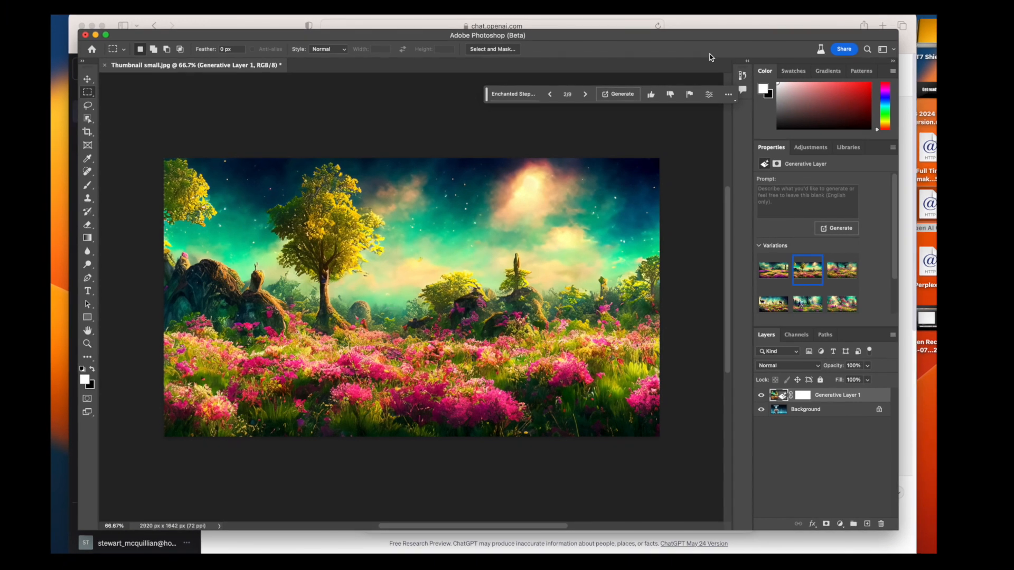
Paste the copied Underwater Paradise text as the generative layer's prompt and generate new variations from it.
{"action": "left_click", "coordinate": [777, 198]}
{"action": "key", "text": "super+v"}
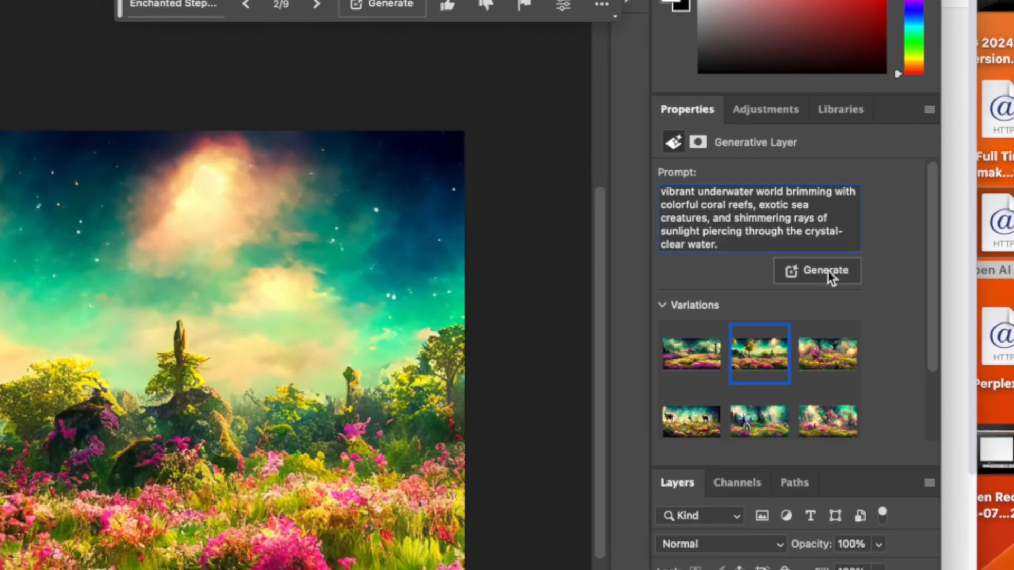
{"action": "left_click", "coordinate": [828, 275]}
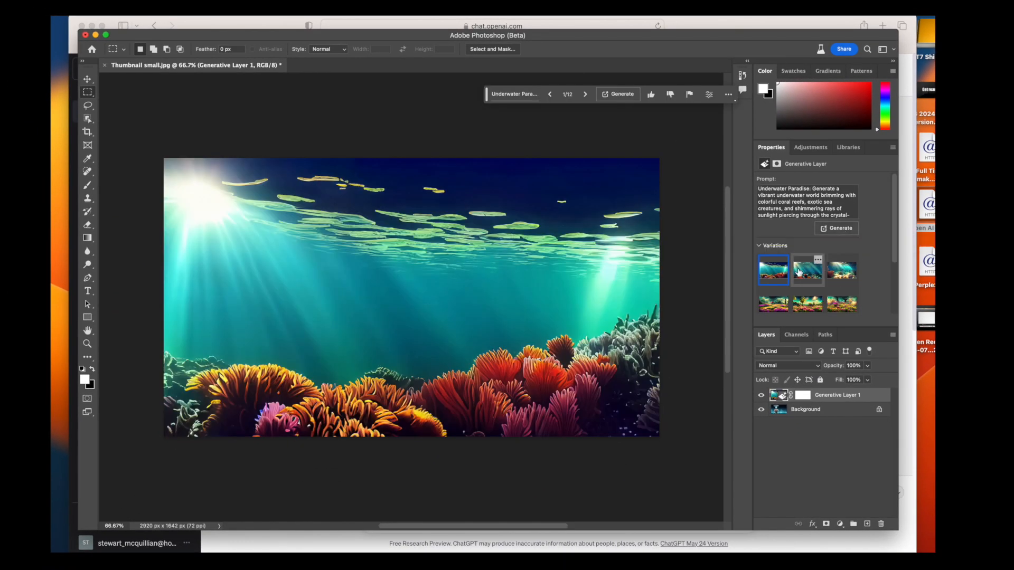
View the three Underwater Paradise variations in turn, comparing the sunlit coral reefs with the striped-fish scene.
{"action": "left_click", "coordinate": [803, 272]}
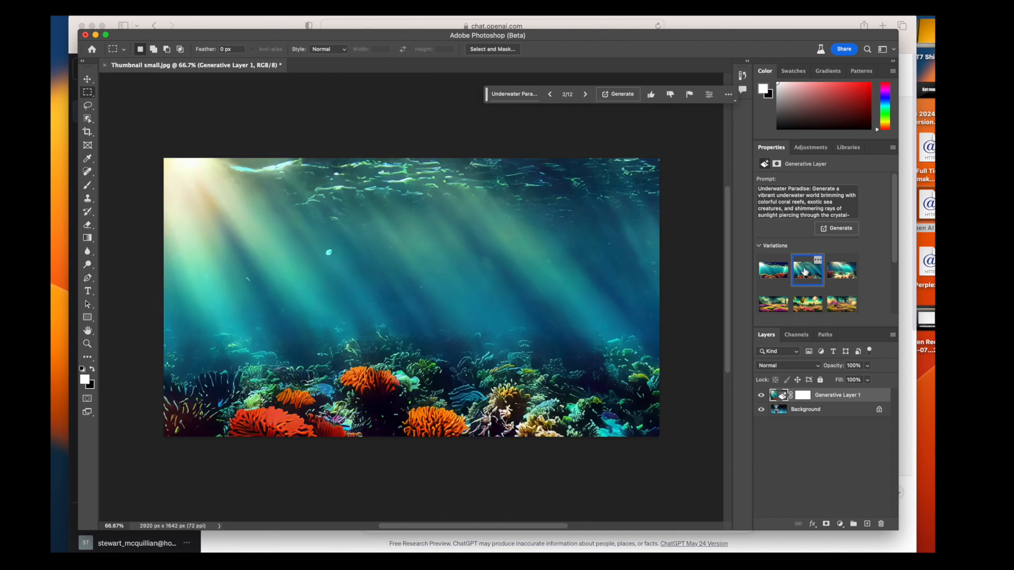
{"action": "left_click", "coordinate": [841, 273]}
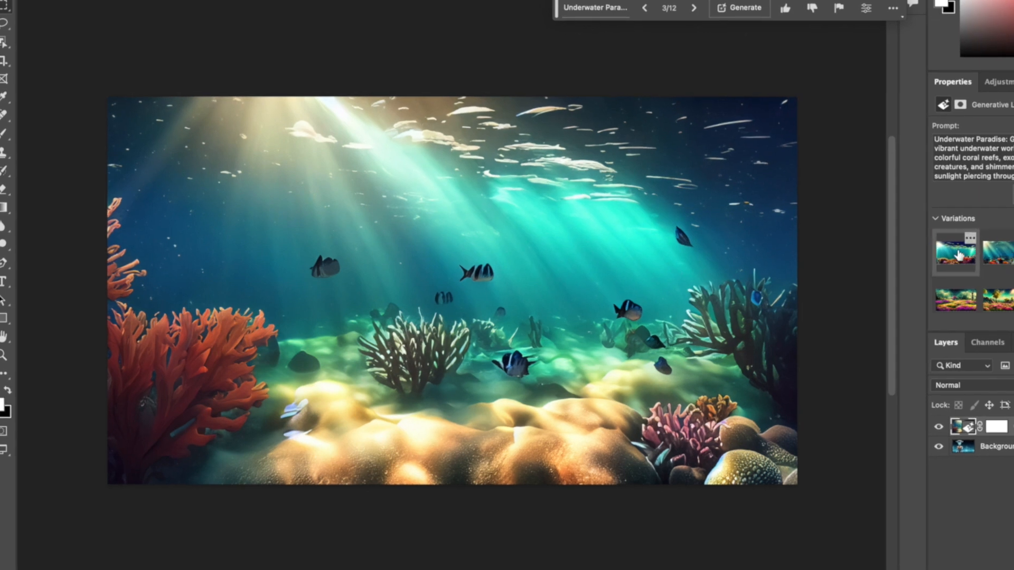
{"action": "left_click", "coordinate": [957, 256]}
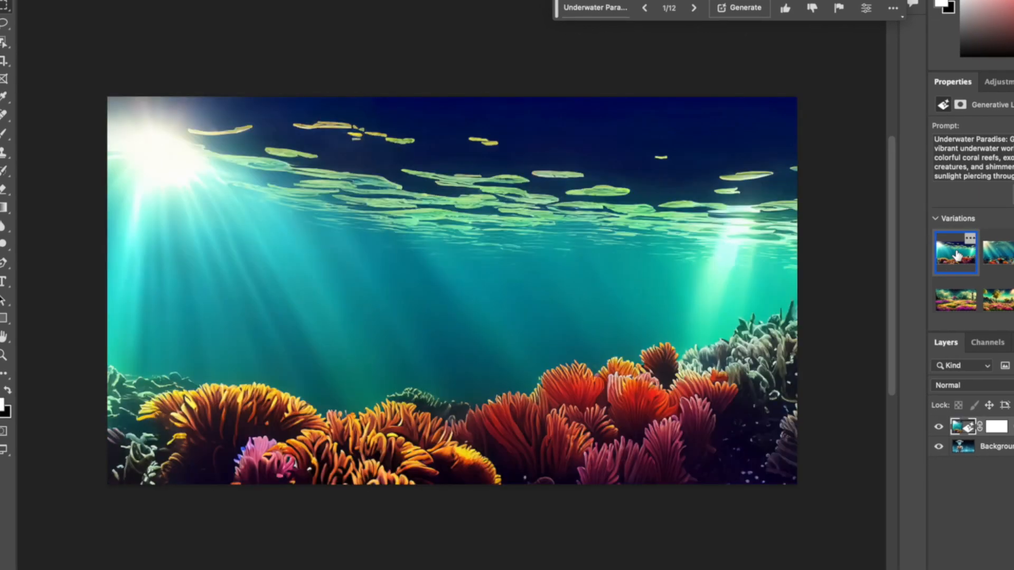
{"action": "left_click", "coordinate": [997, 259]}
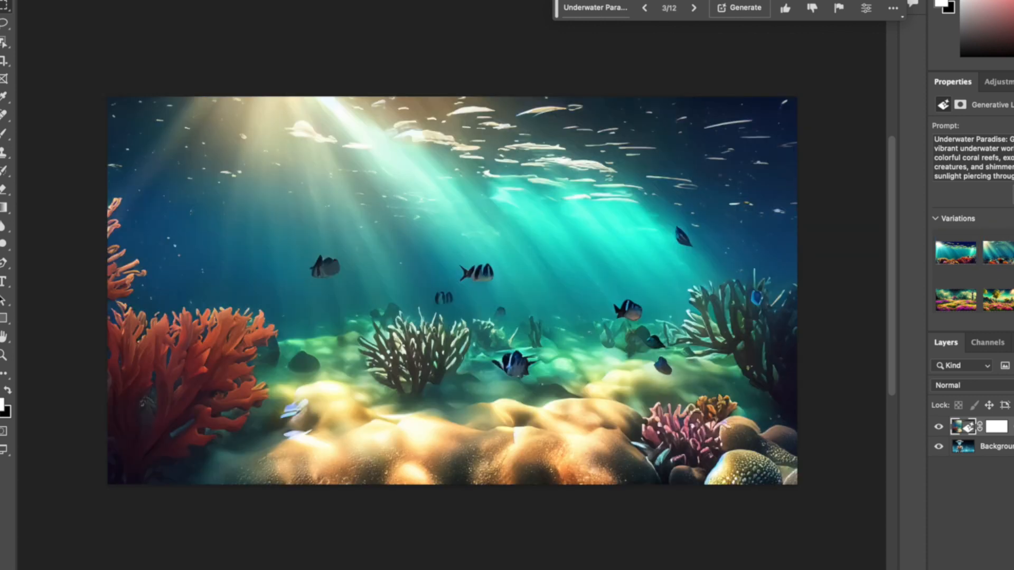
Generate a second set of Underwater Paradise variations and view the three new reef scenes.
{"action": "left_click", "coordinate": [997, 260]}
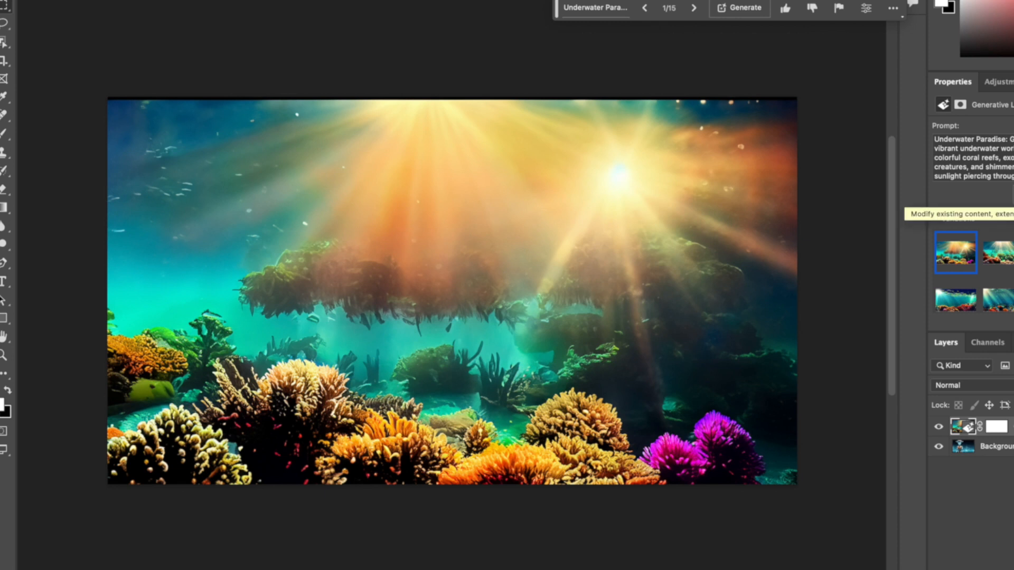
{"action": "left_click", "coordinate": [1004, 253]}
{"action": "left_click", "coordinate": [958, 255]}
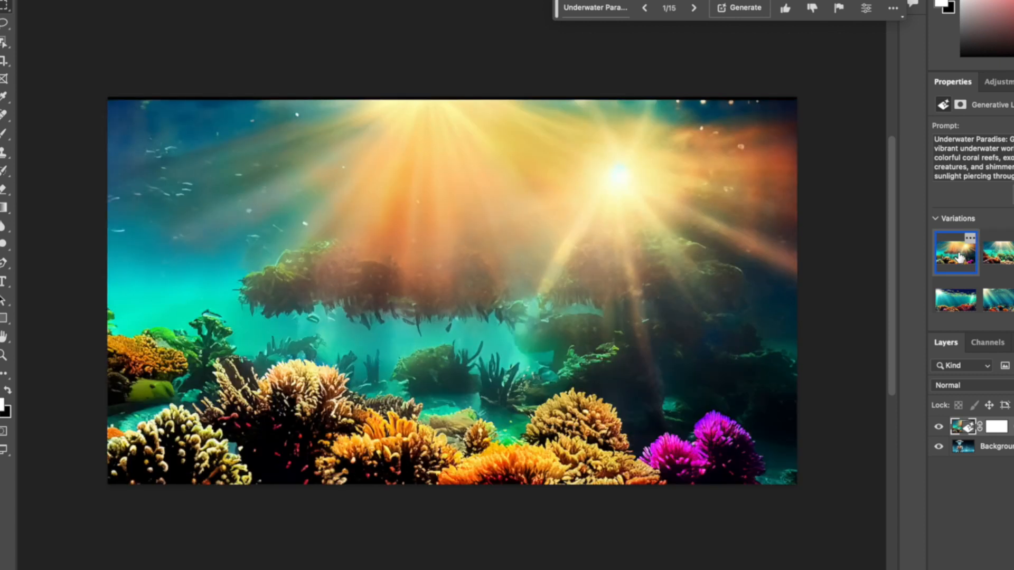
{"action": "left_click", "coordinate": [998, 253]}
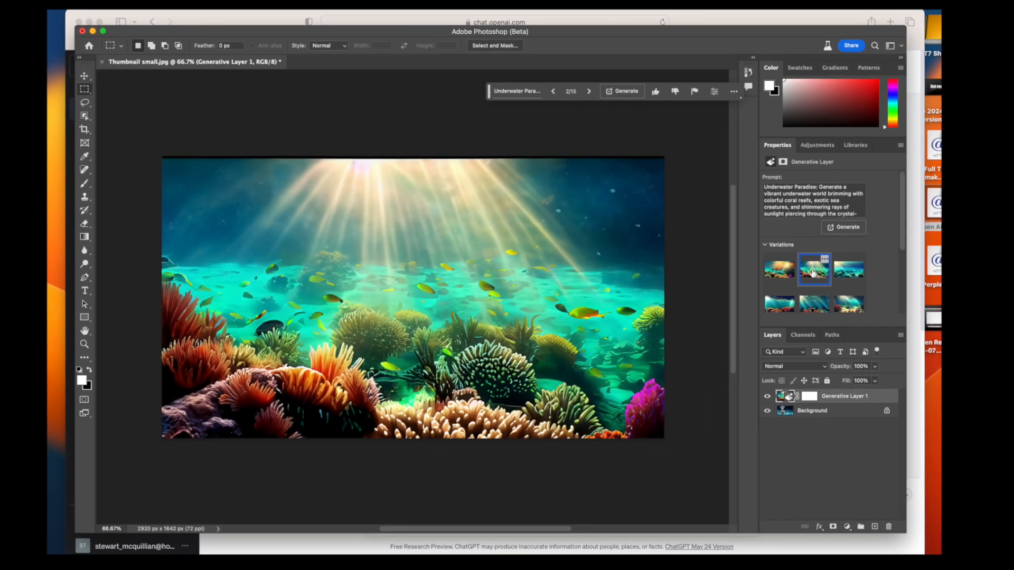
{"action": "left_click", "coordinate": [849, 272]}
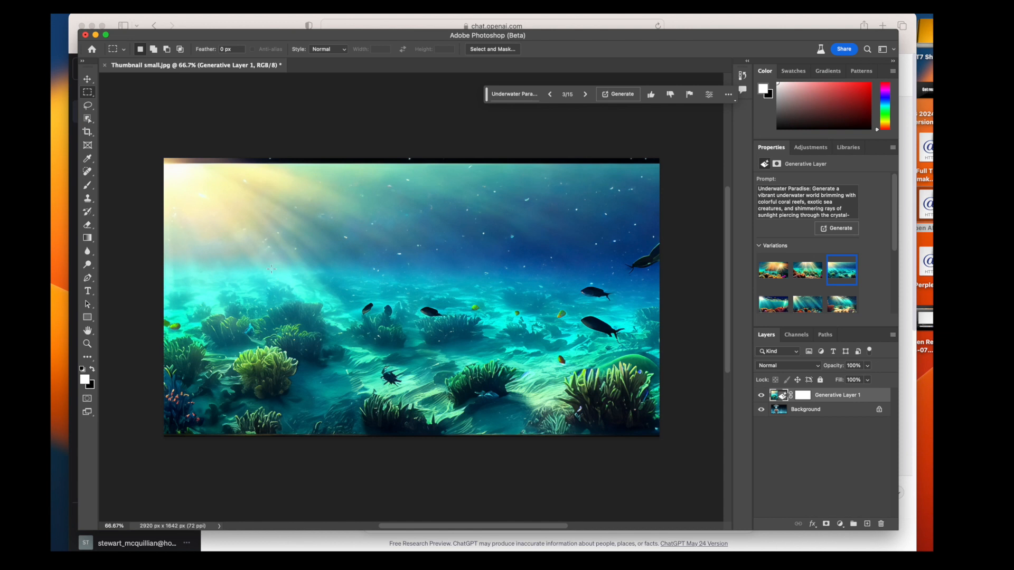
Compare the first set's underwater scenes again and choose the sixth variation, with striped fish and red coral on a sandy seabed.
{"action": "left_click", "coordinate": [788, 310]}
{"action": "left_click", "coordinate": [801, 307]}
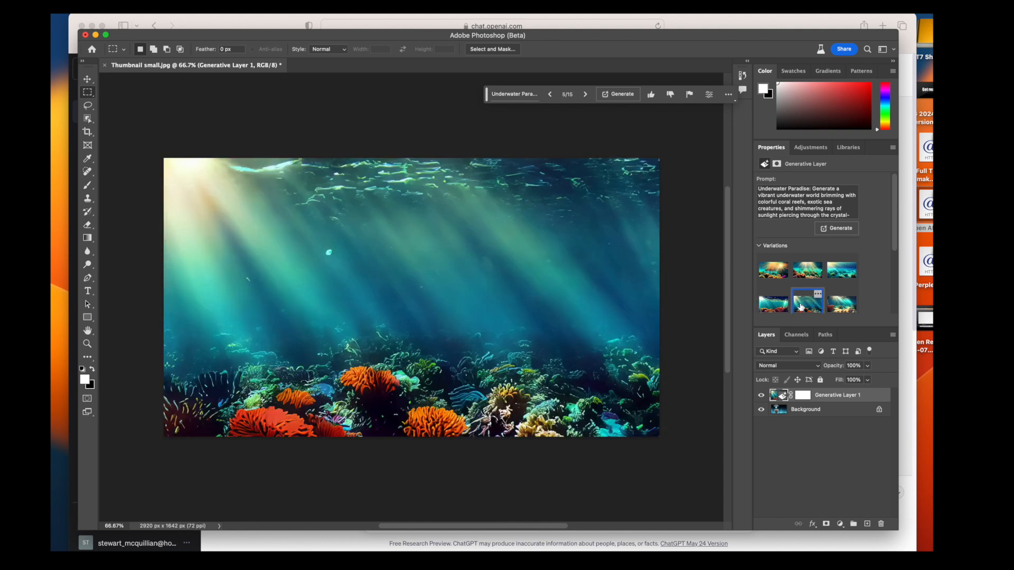
{"action": "left_click", "coordinate": [767, 309]}
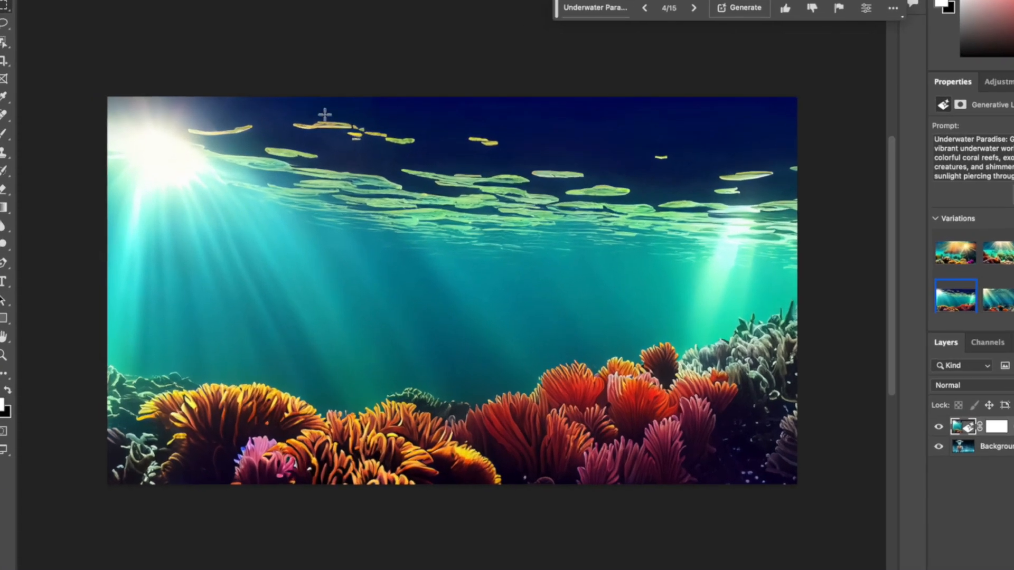
{"action": "left_click", "coordinate": [1002, 304]}
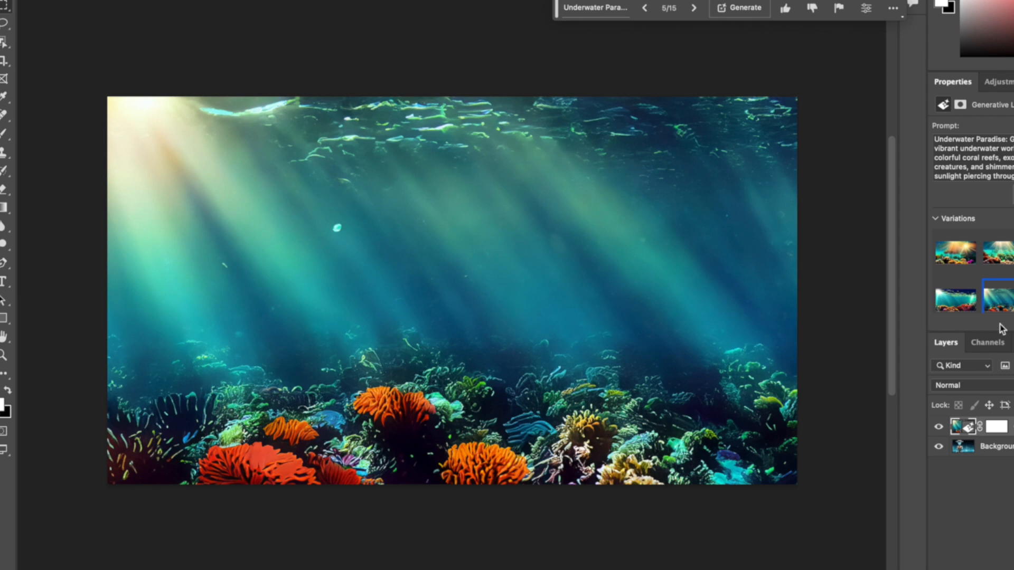
{"action": "left_click", "coordinate": [1013, 300]}
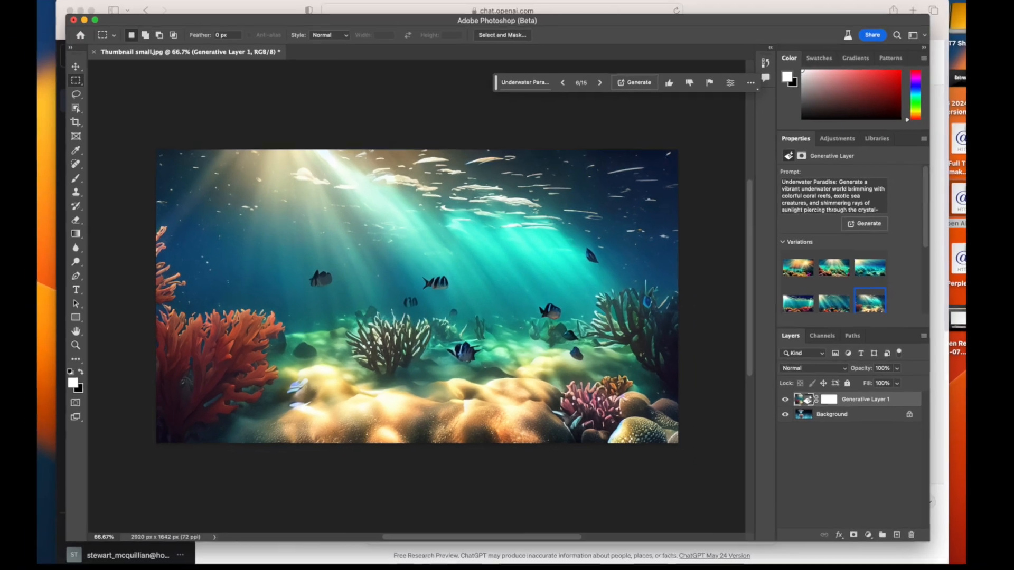
Open the export options for the underwater scene.
{"action": "left_click", "coordinate": [146, 9]}
{"action": "mouse_move", "coordinate": [206, 170]}
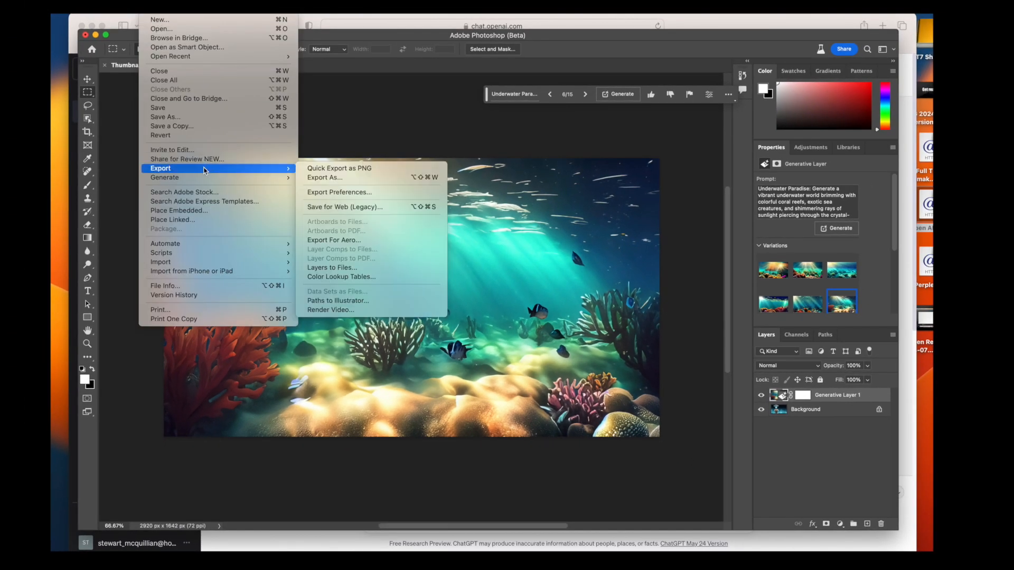